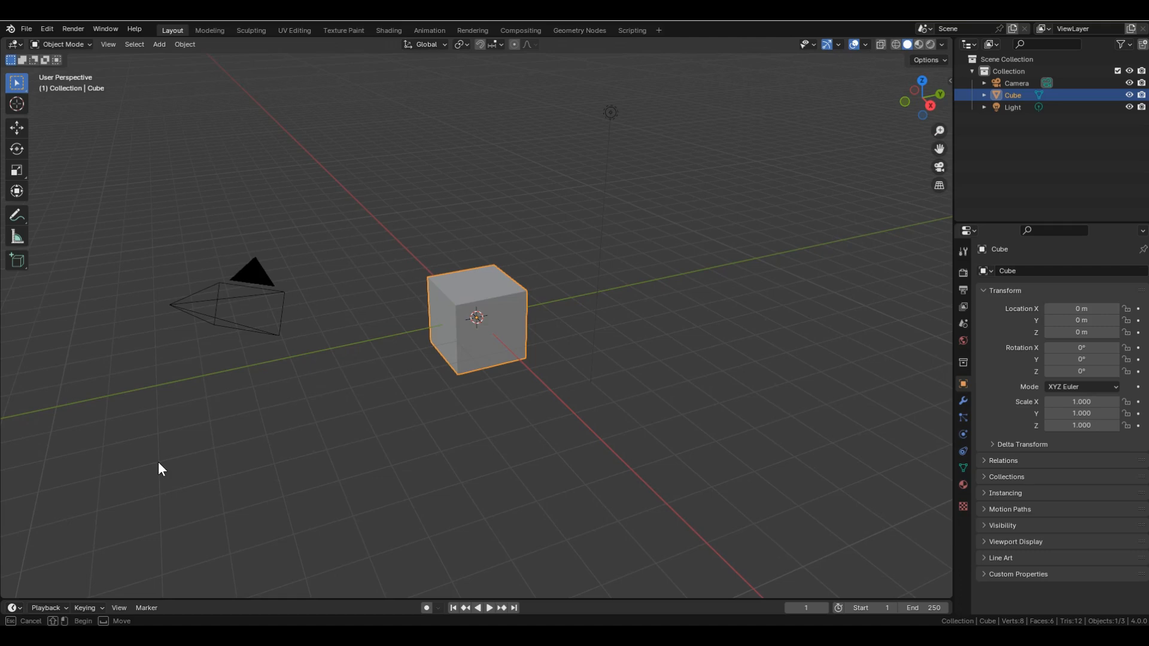
Select all default scene objects (camera, cube and light) and delete them
left_click_drag(139, 485, 710, 90)
key("x")
left_click(710, 89)
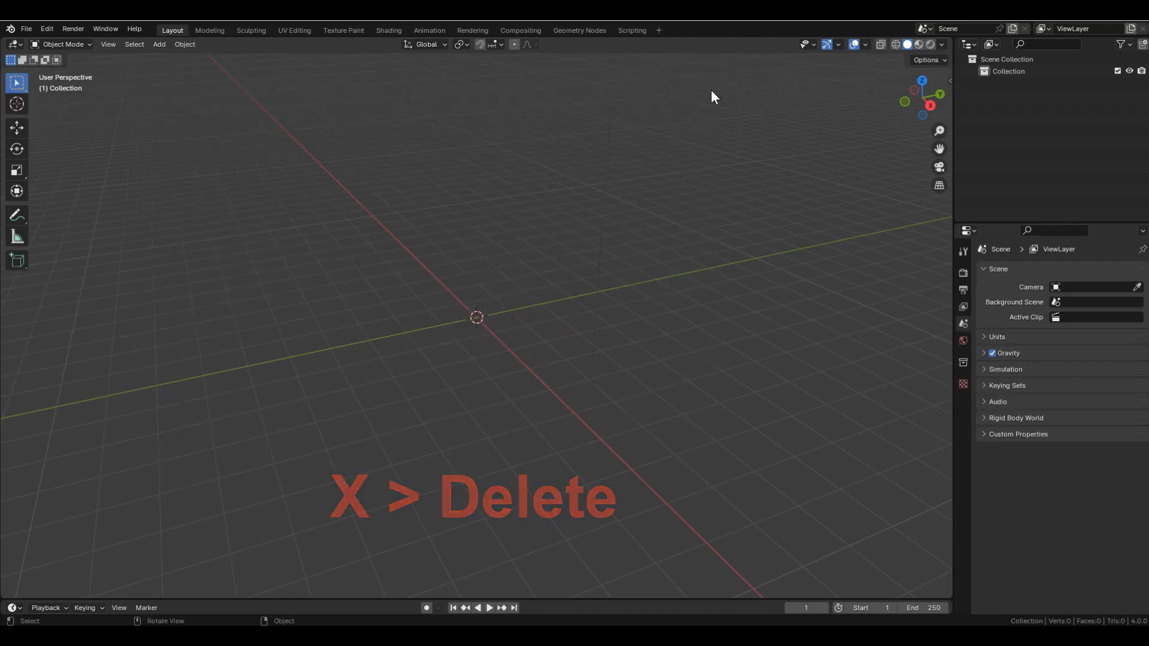
Switch the viewport to rendered shading and set the world background color to white
left_click(929, 44)
left_click(963, 340)
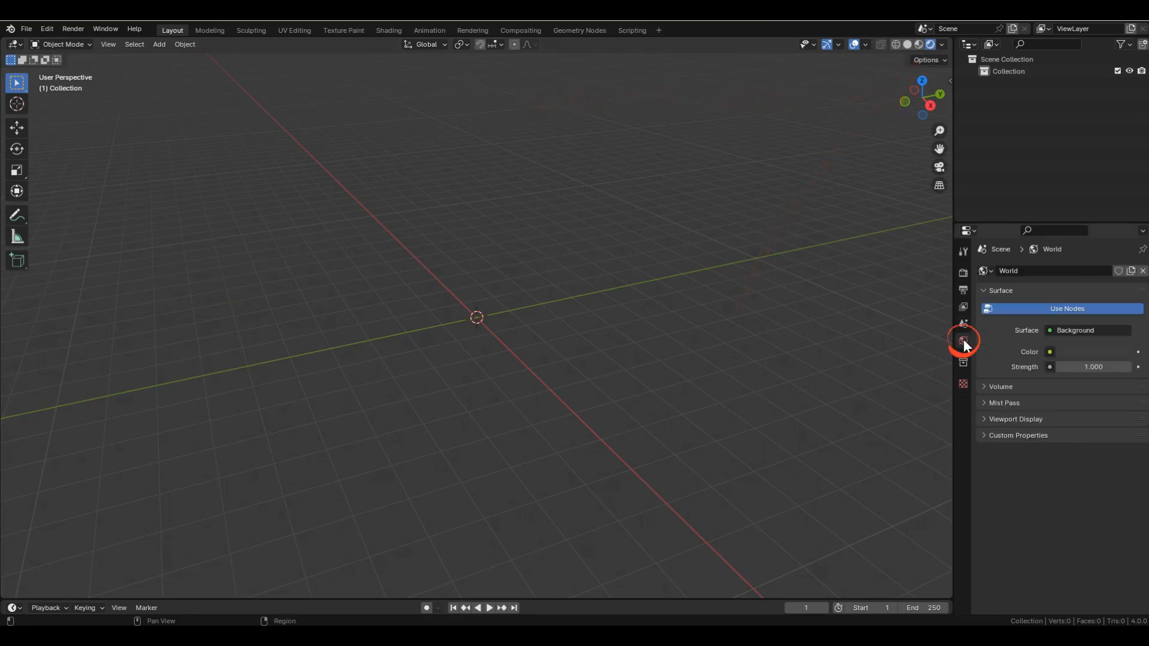
left_click(1067, 350)
left_click(1123, 174)
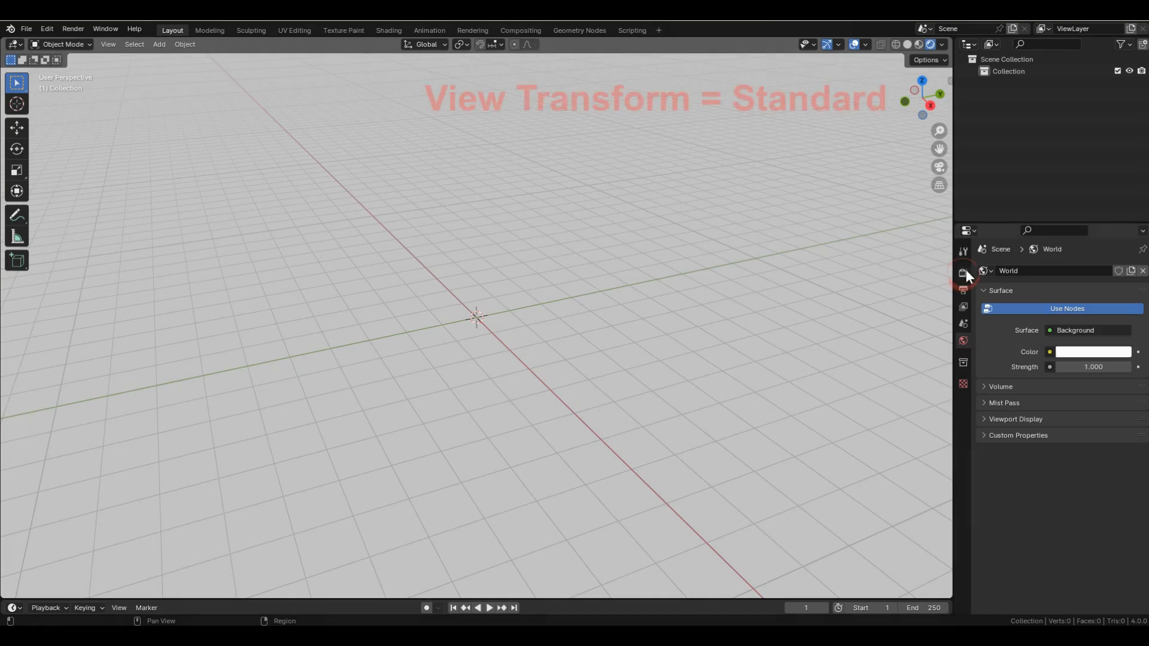
Set the color management View Transform to Standard in the render settings
left_click(963, 273)
left_click(982, 598)
scroll(987, 592, "down", 5)
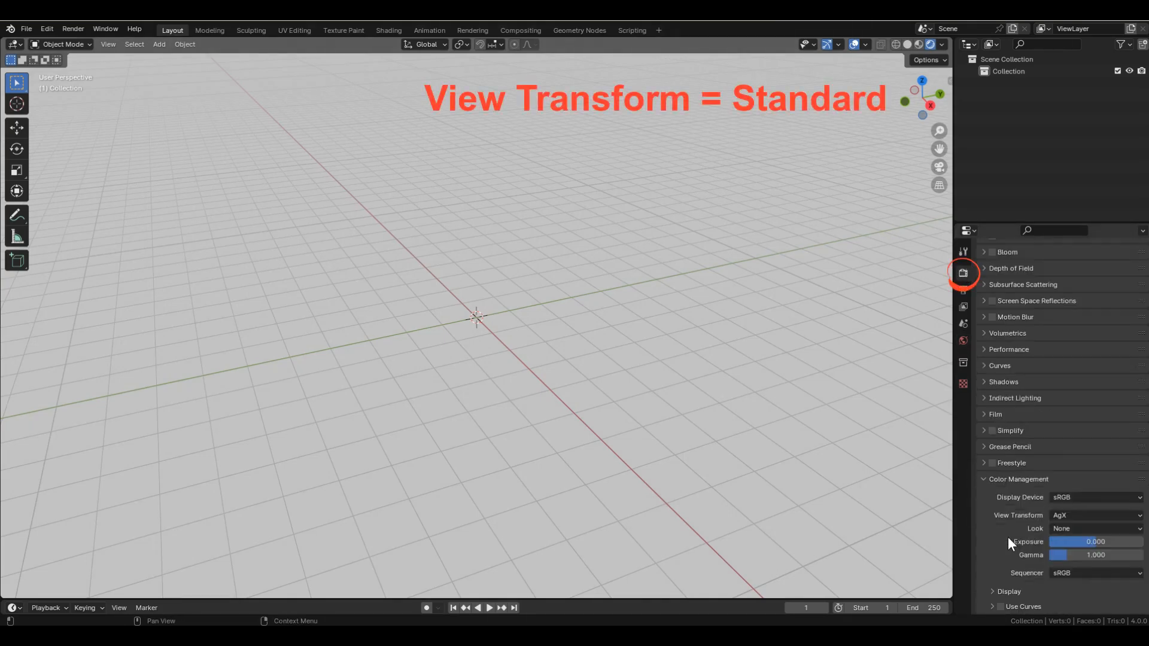
left_click(1056, 516)
left_click(1060, 524)
Switch to the top orthographic view and turn off the Grid and 3D Cursor overlays
key("KP_7")
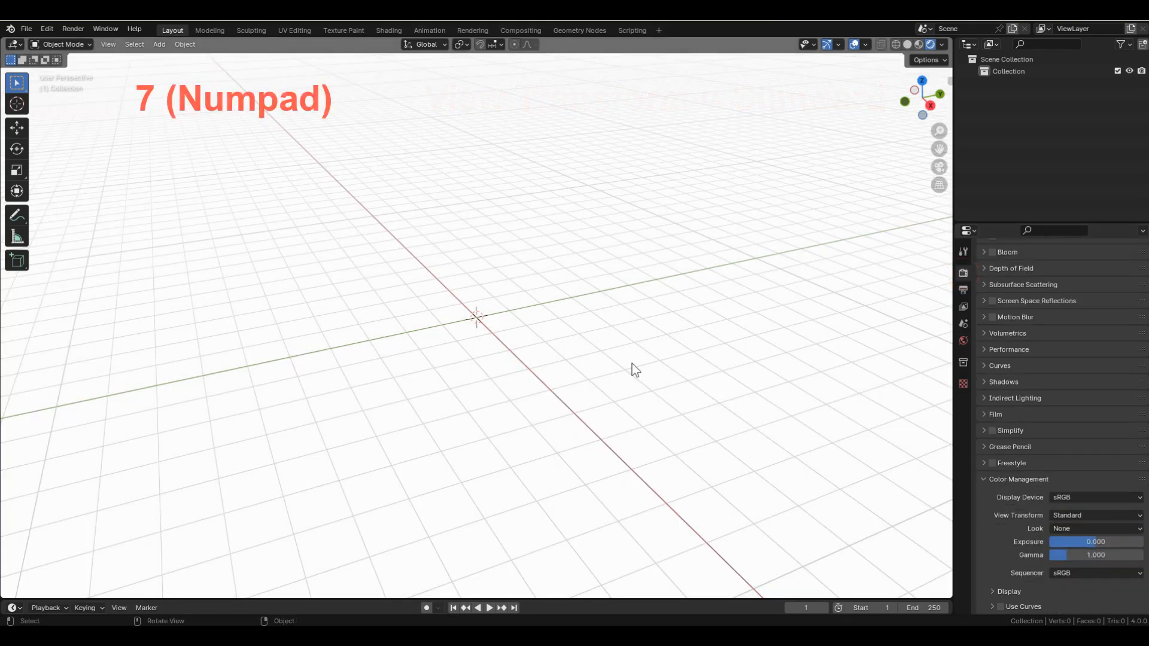
left_click(865, 45)
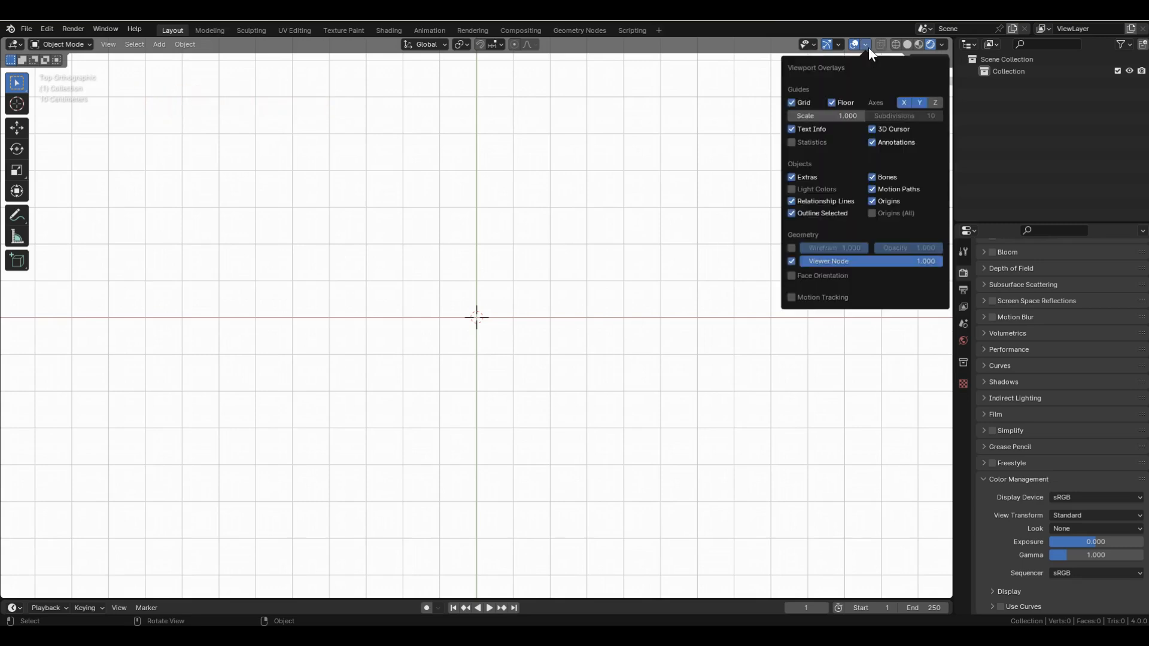
left_click(791, 102)
left_click(871, 128)
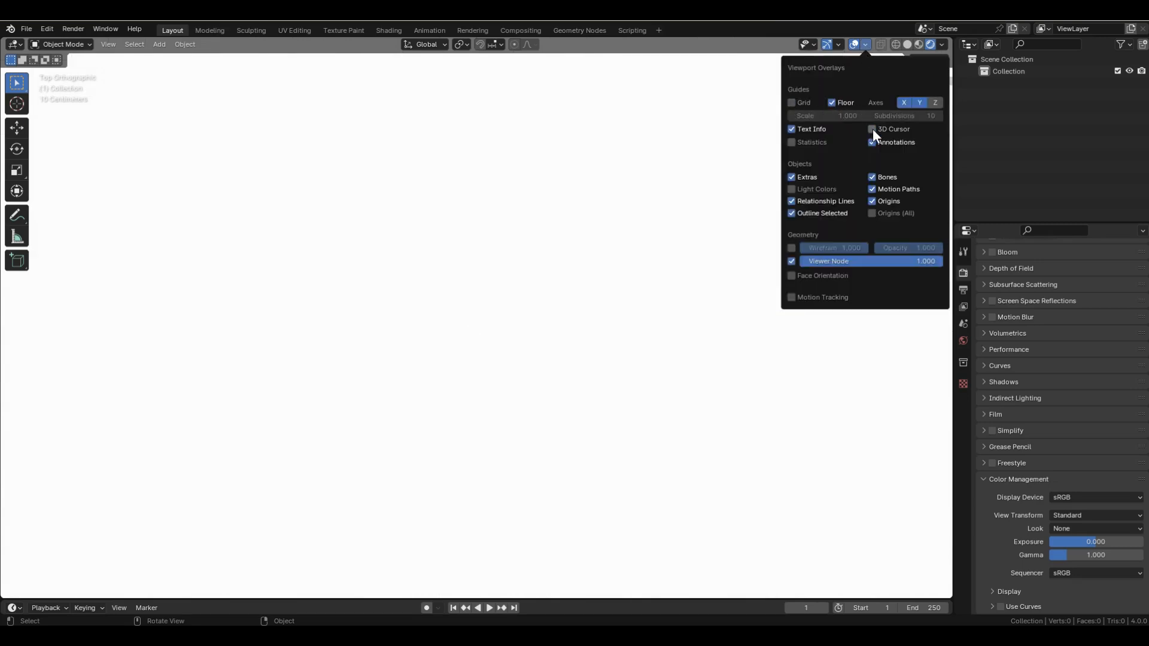
Add a Blank Grease Pencil object and switch it to Draw Mode
key("shift+a")
mouse_move(583, 392)
left_click(628, 394)
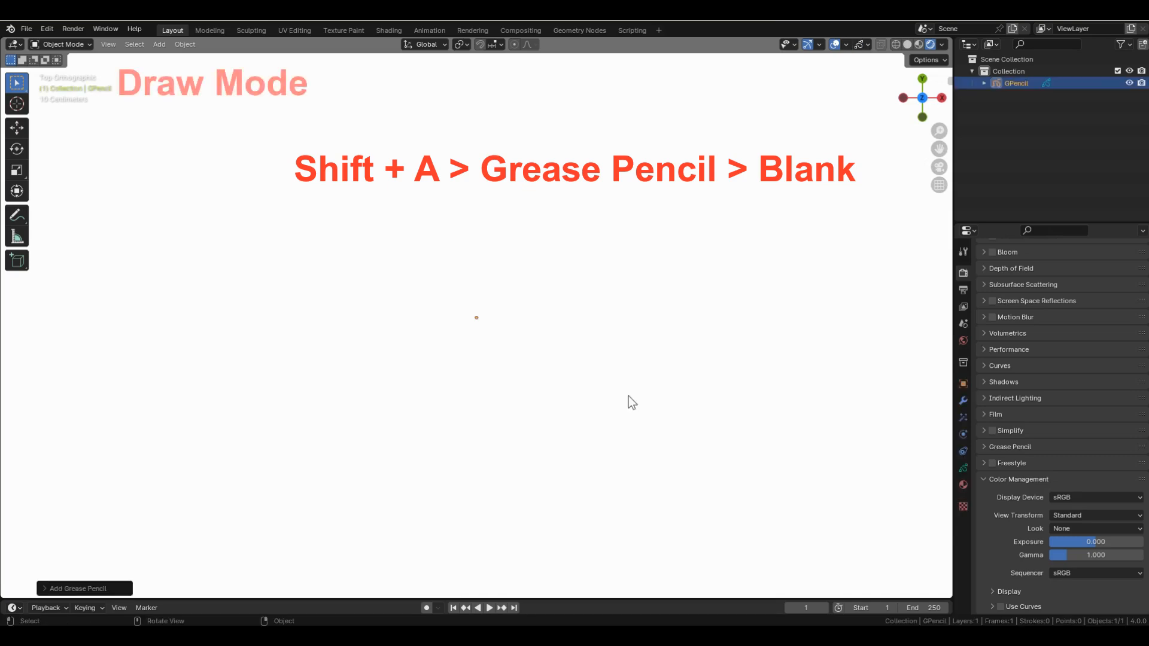
left_click(84, 45)
left_click(66, 98)
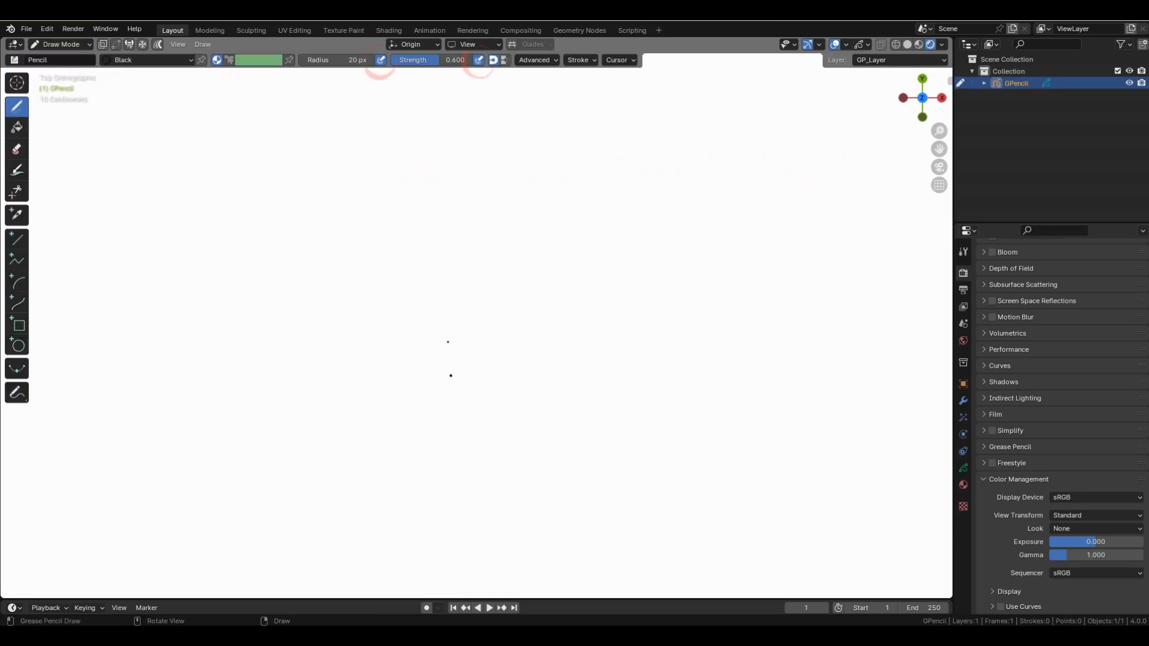
Disable pen pressure for the Pencil brush's radius and strength, and set Strength to 1.000 and Radius to 80 px
left_click(381, 60)
left_click(479, 59)
left_click_drag(426, 59, 472, 60)
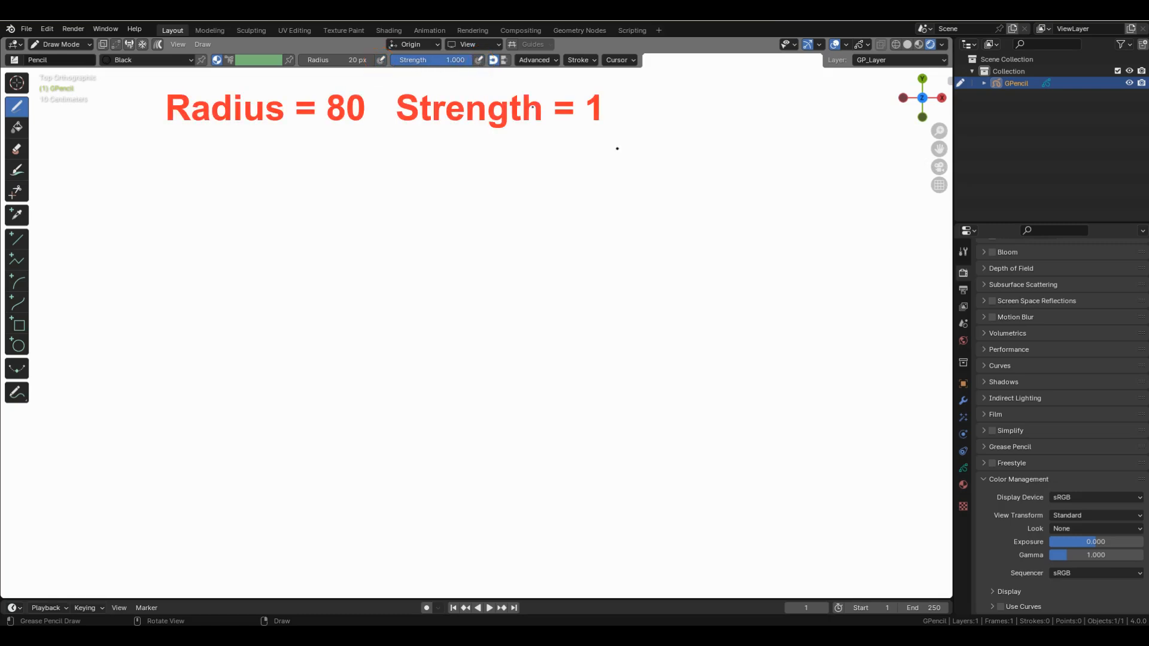
double_click(339, 59)
type("80")
key("Return")
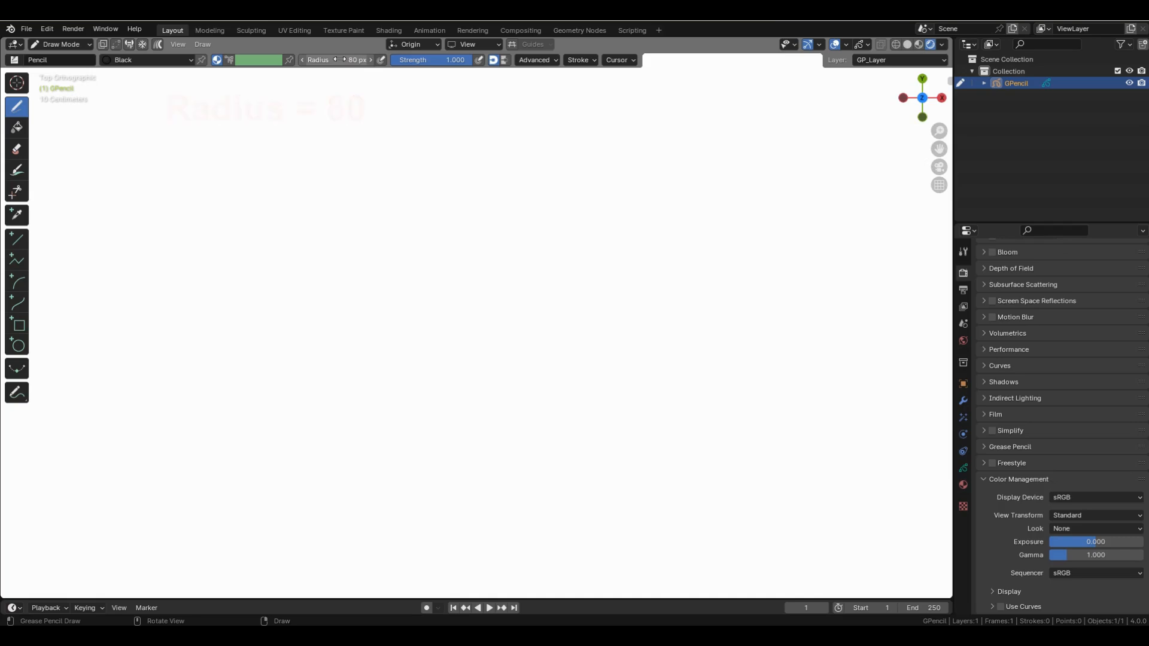
Add two more Grease Pencil layers and turn off Use Lights on all three layers
left_click(963, 468)
left_click(1047, 341)
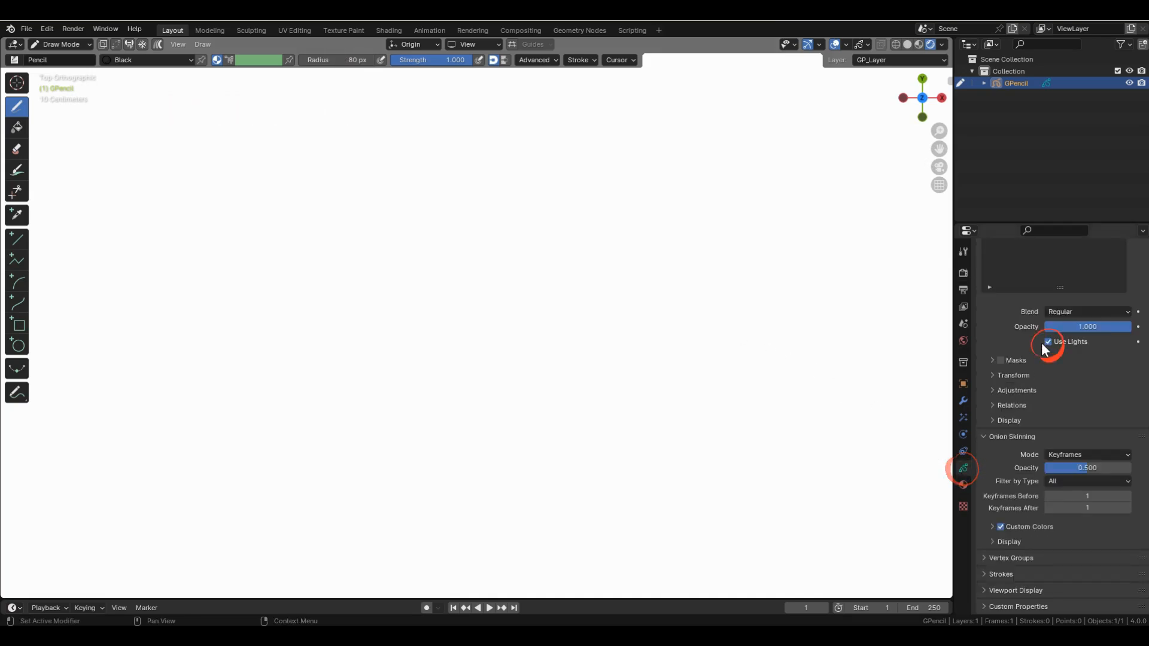
scroll(1047, 363, "up", 4)
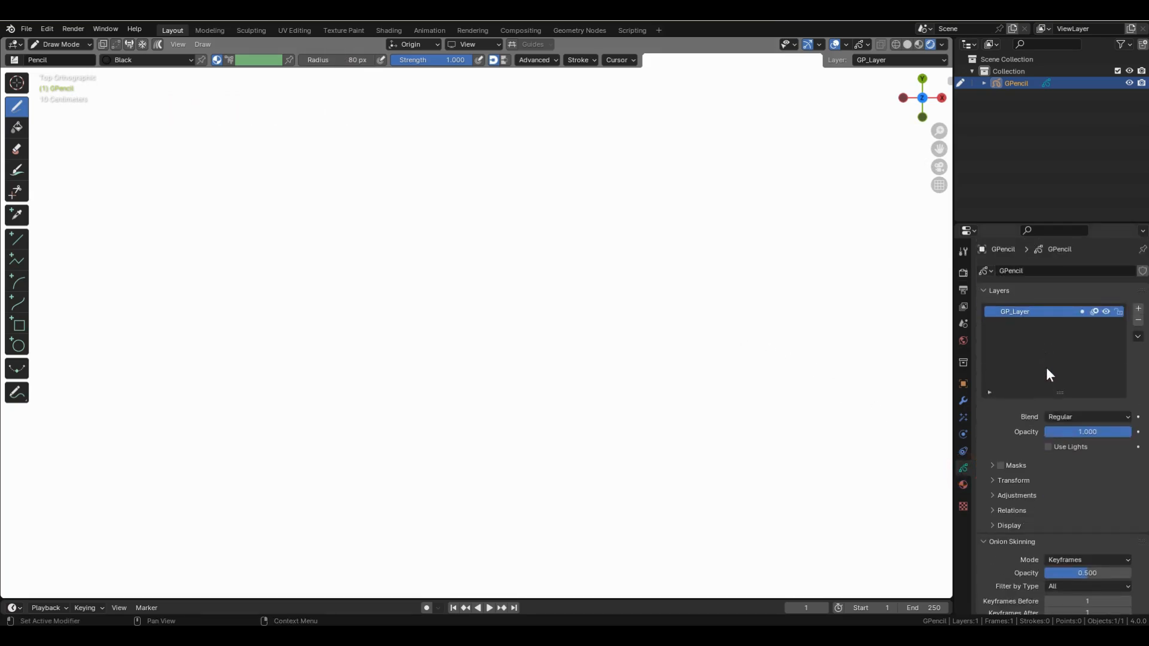
left_click(1138, 311)
left_click(1138, 311)
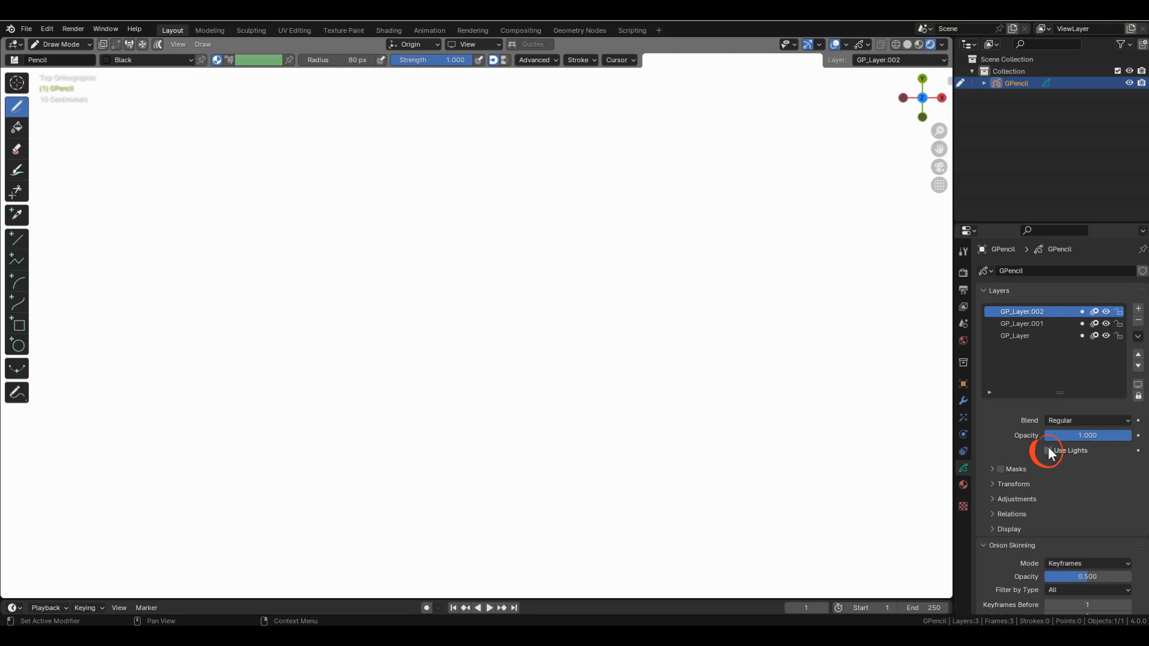
left_click(1014, 323)
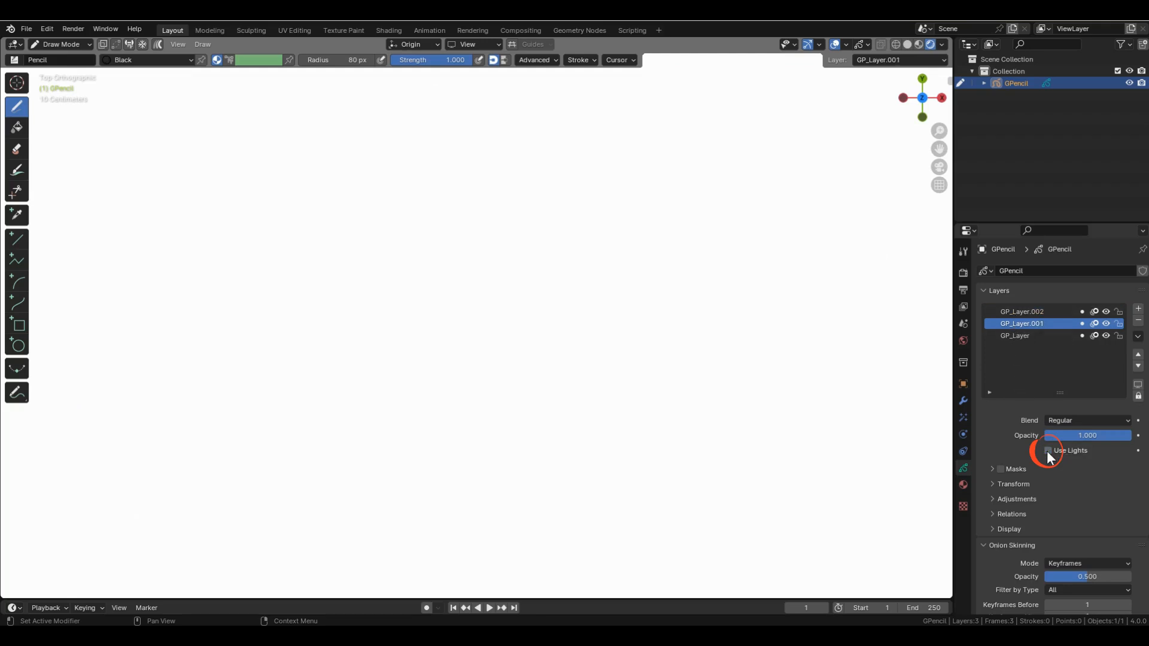
Add a second Grease Pencil material with Stroke disabled and Fill enabled
left_click(962, 485)
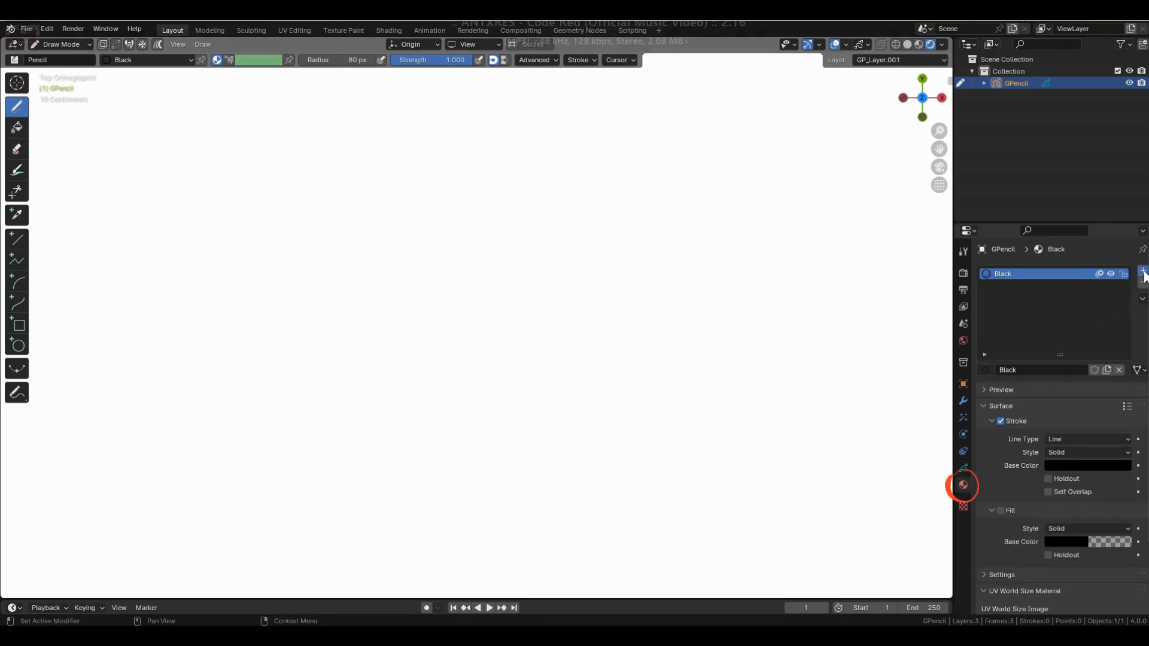
left_click(1143, 272)
left_click(1039, 369)
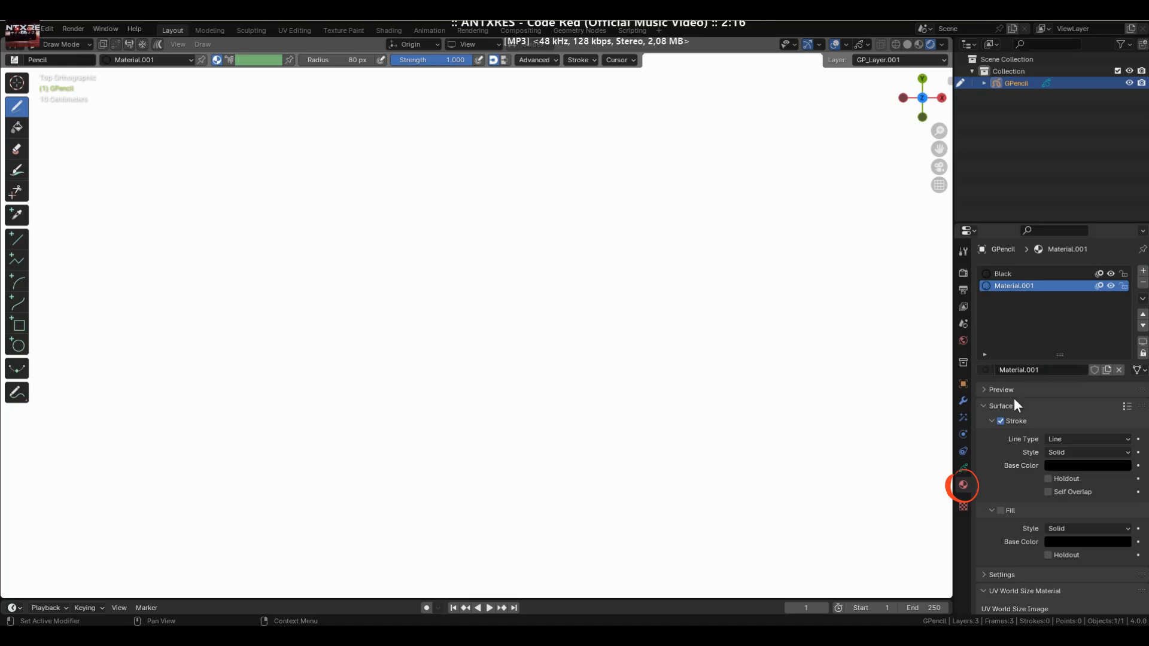
left_click(1000, 511)
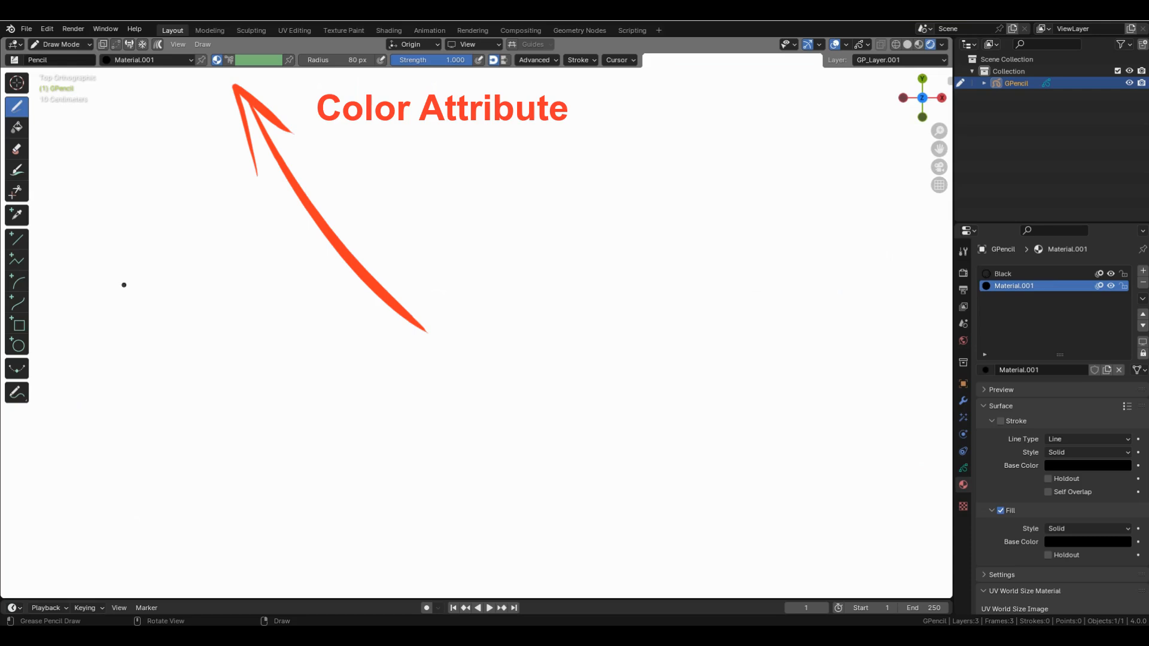
Make GP_Layer the active layer and set the brush to use Color Attribute with its color mode set to Fill
left_click(229, 61)
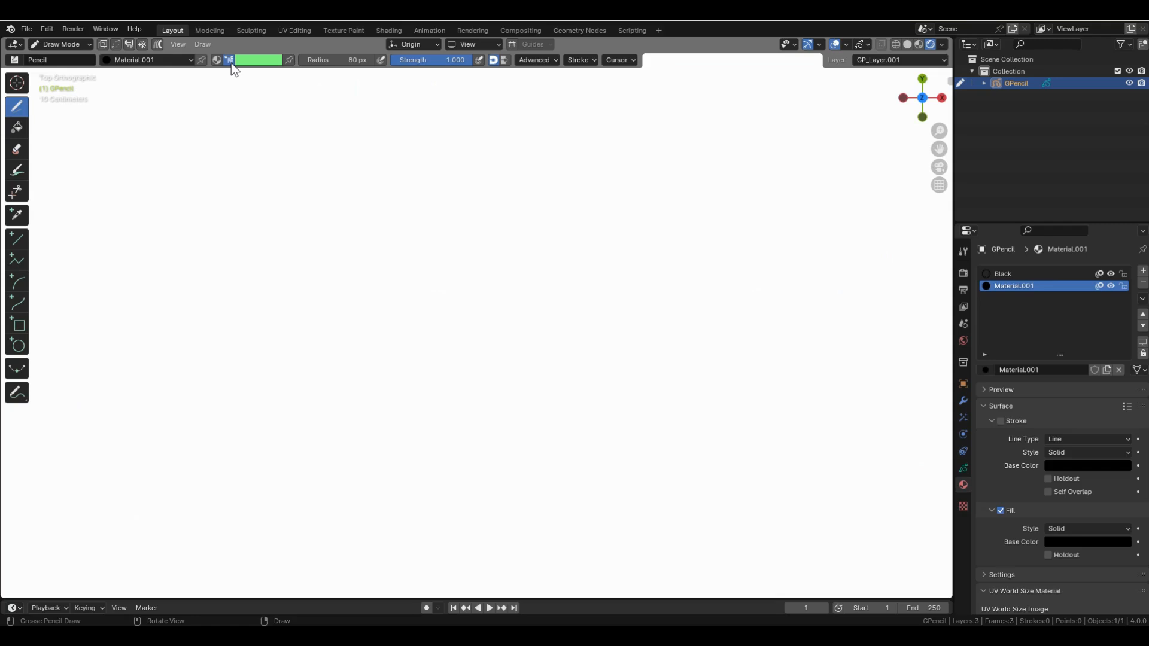
left_click(135, 59)
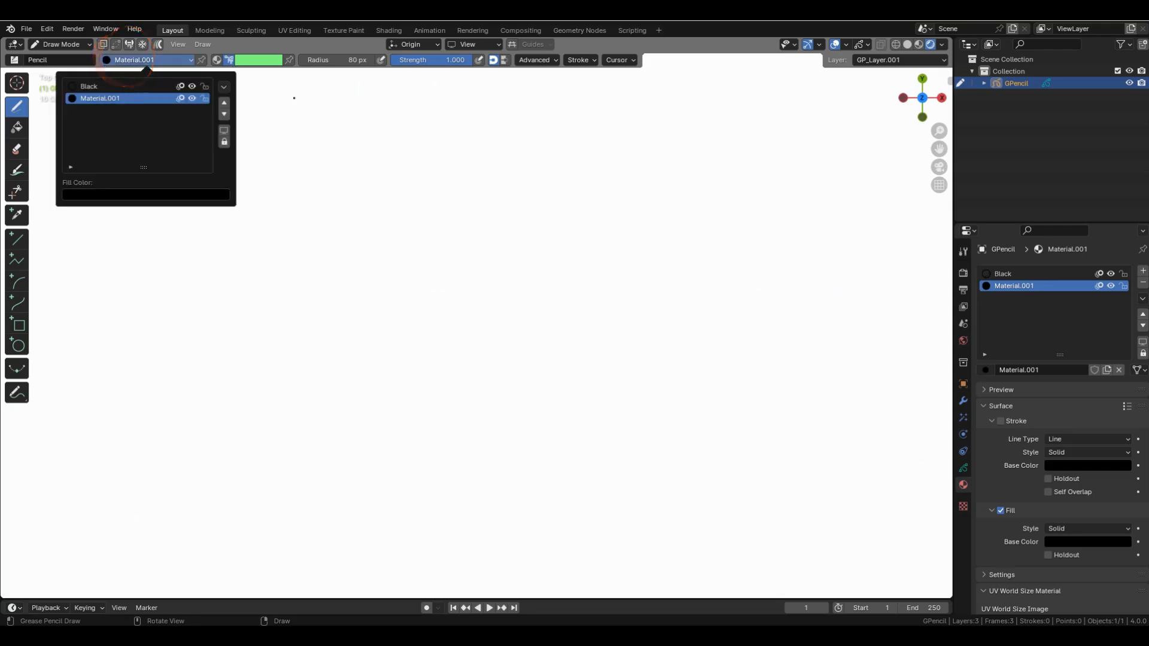
left_click(963, 467)
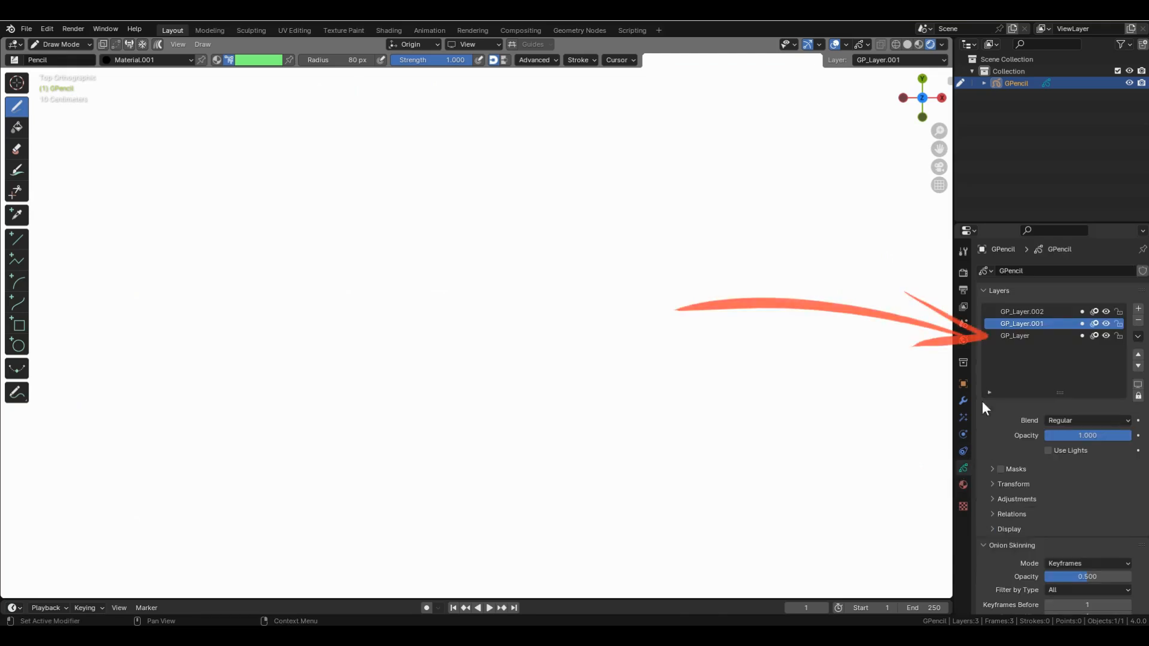
left_click(1011, 336)
key("n")
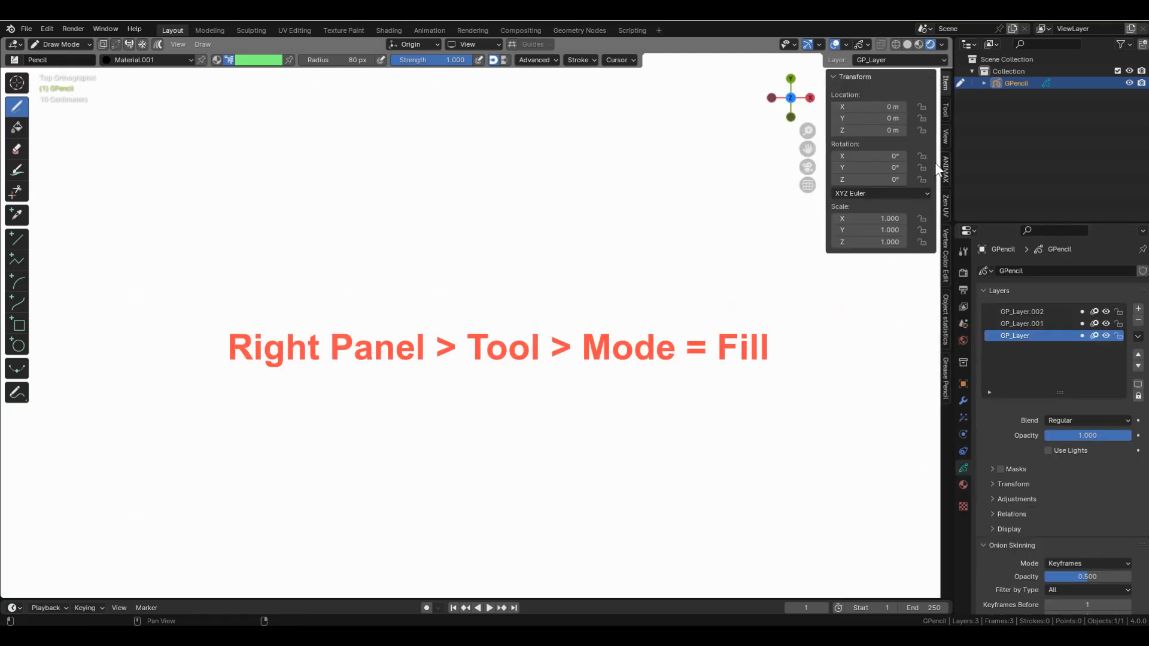
left_click(946, 110)
left_click_drag(830, 287, 798, 295)
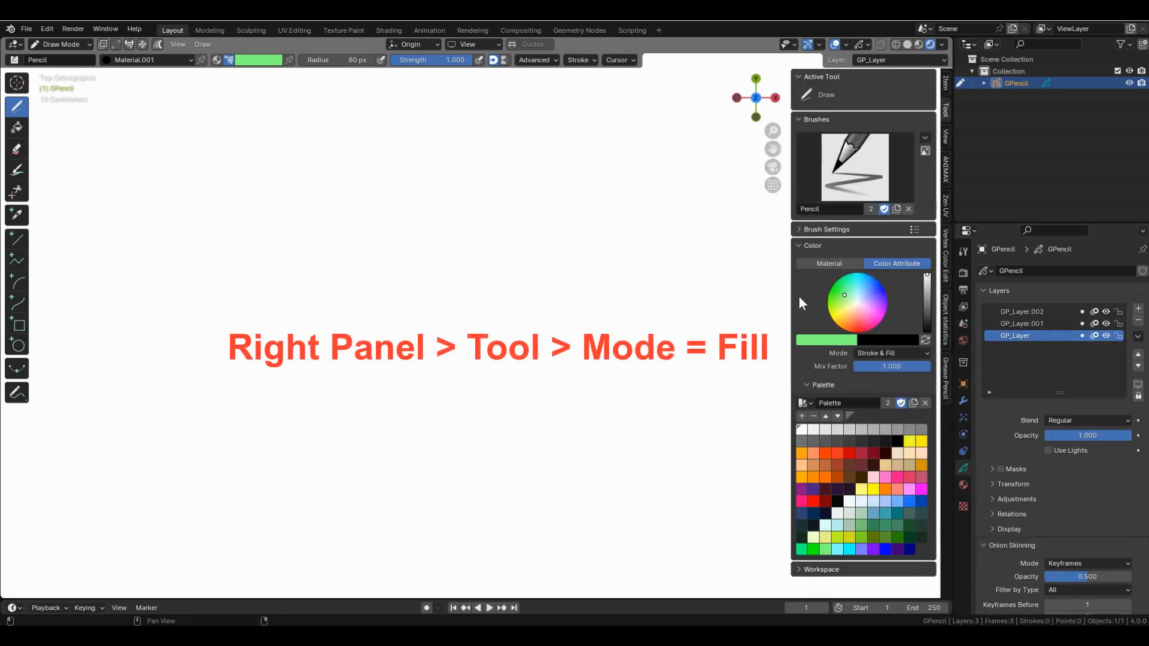
left_click(926, 355)
left_click(896, 380)
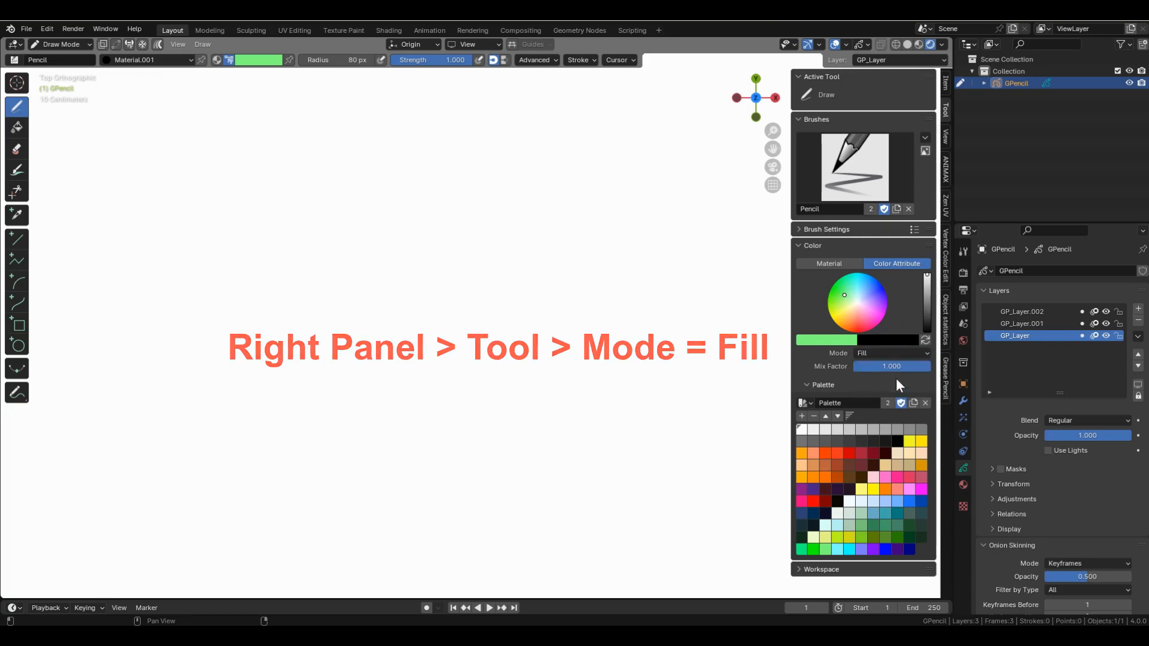
key("n")
Choose a red brush color and draw a filled freehand circle slightly left of the canvas center
left_click(257, 60)
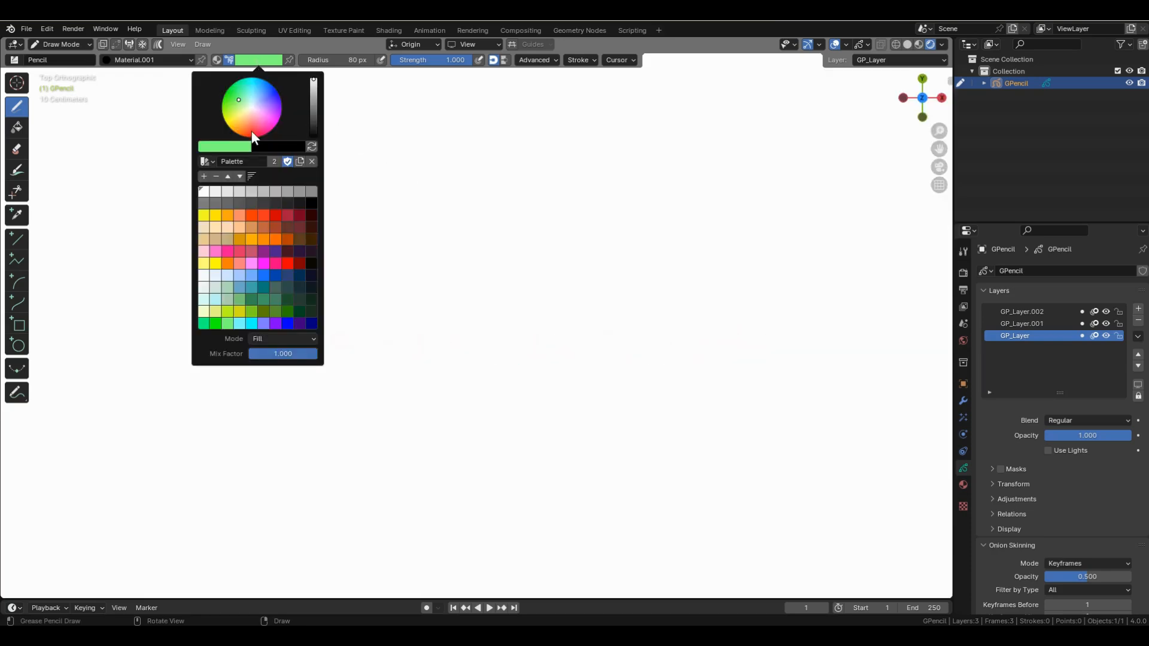
left_click(251, 130)
mouse_move(311, 303)
left_mouse_down()
mouse_move(411, 216)
mouse_move(359, 347)
mouse_move(327, 317)
left_mouse_up()
Choose a blue brush color and draw a filled freehand square overlapping the red circle's upper right part
left_click(274, 61)
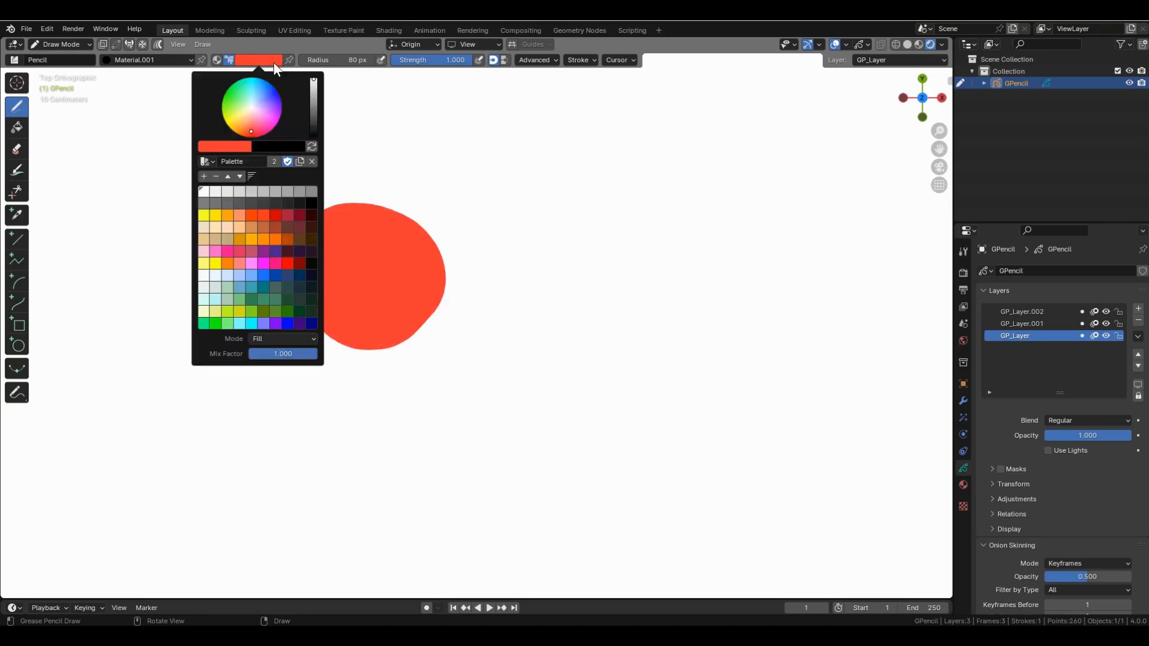
left_click(268, 96)
mouse_move(374, 166)
left_mouse_down()
mouse_move(374, 207)
mouse_move(456, 292)
mouse_move(527, 278)
mouse_move(373, 167)
left_mouse_up()
Choose a green brush color and draw a filled triangle overlapping the blue square and the red circle
left_click(253, 62)
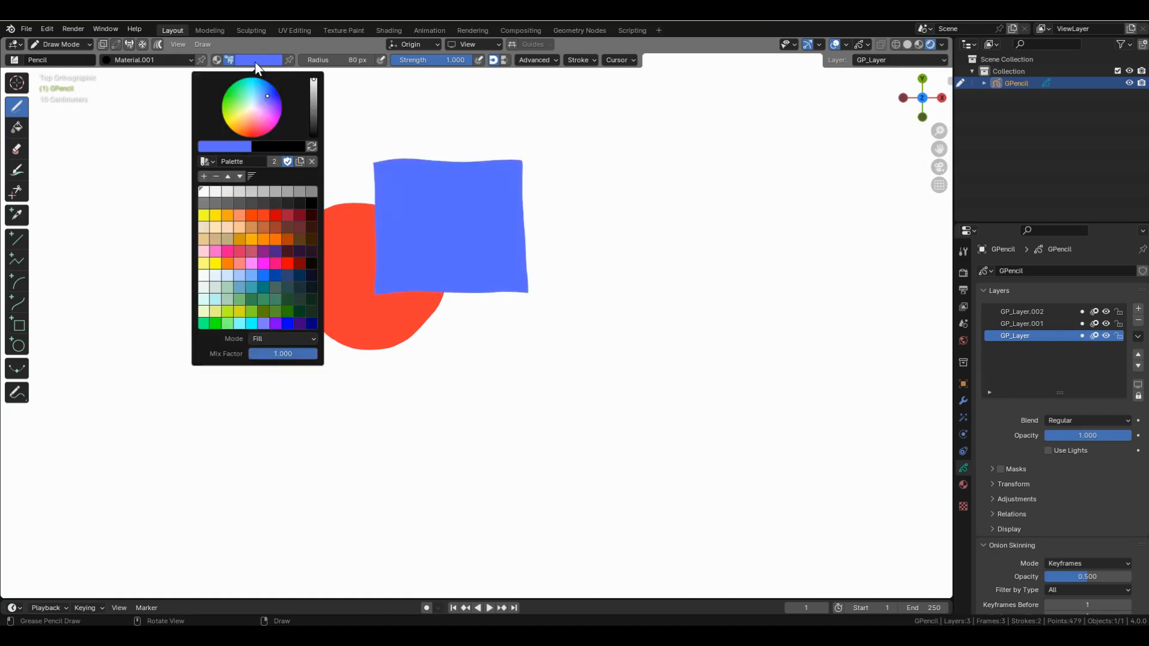
left_click(232, 95)
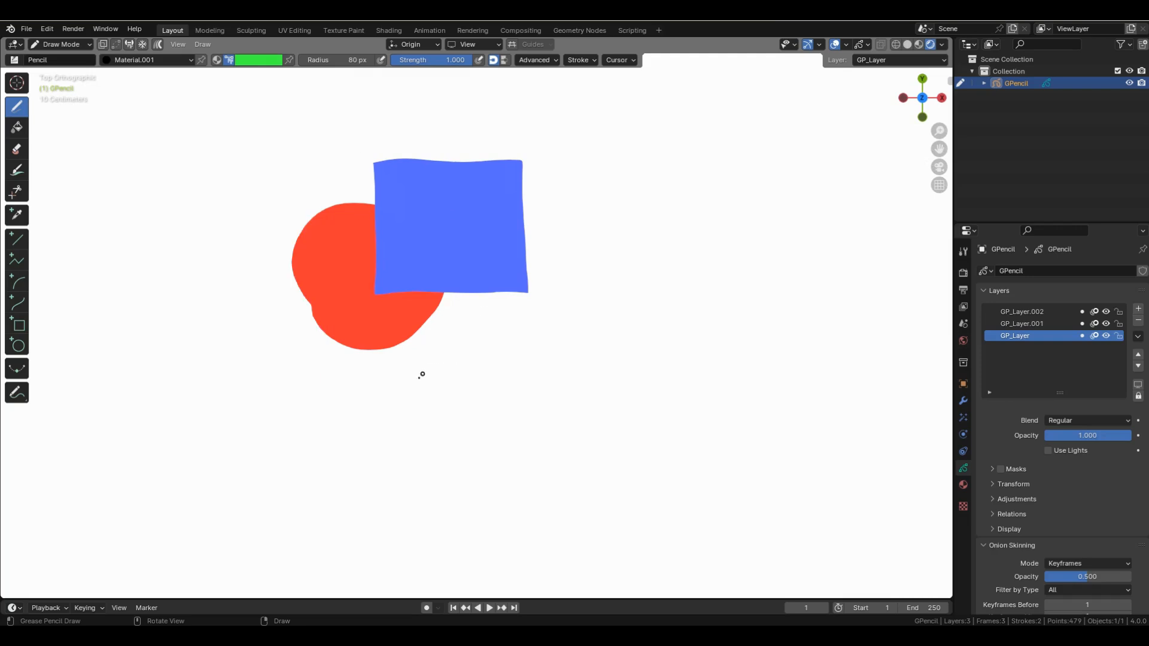
mouse_move(402, 379)
left_mouse_down()
mouse_move(455, 239)
mouse_move(545, 262)
mouse_move(628, 347)
mouse_move(406, 380)
left_mouse_up()
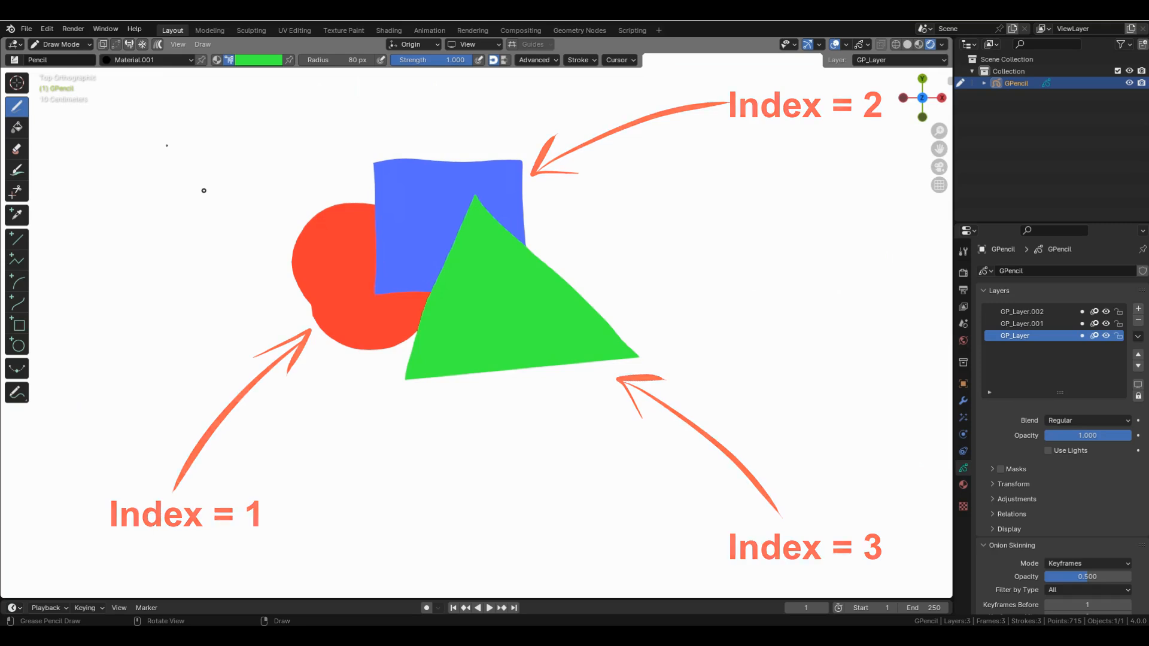
In Edit Mode with stroke selection, select the green triangle and arrange it with Send Backward, behind the blue square
left_click(87, 43)
left_click(79, 70)
left_click(555, 268)
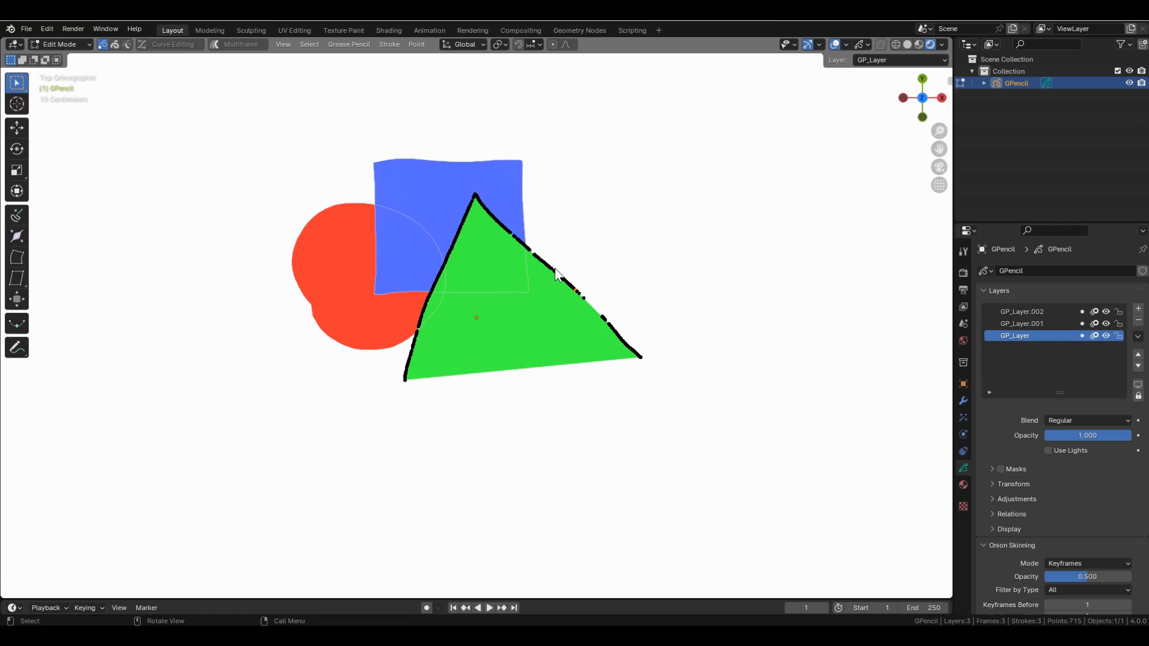
left_click(114, 44)
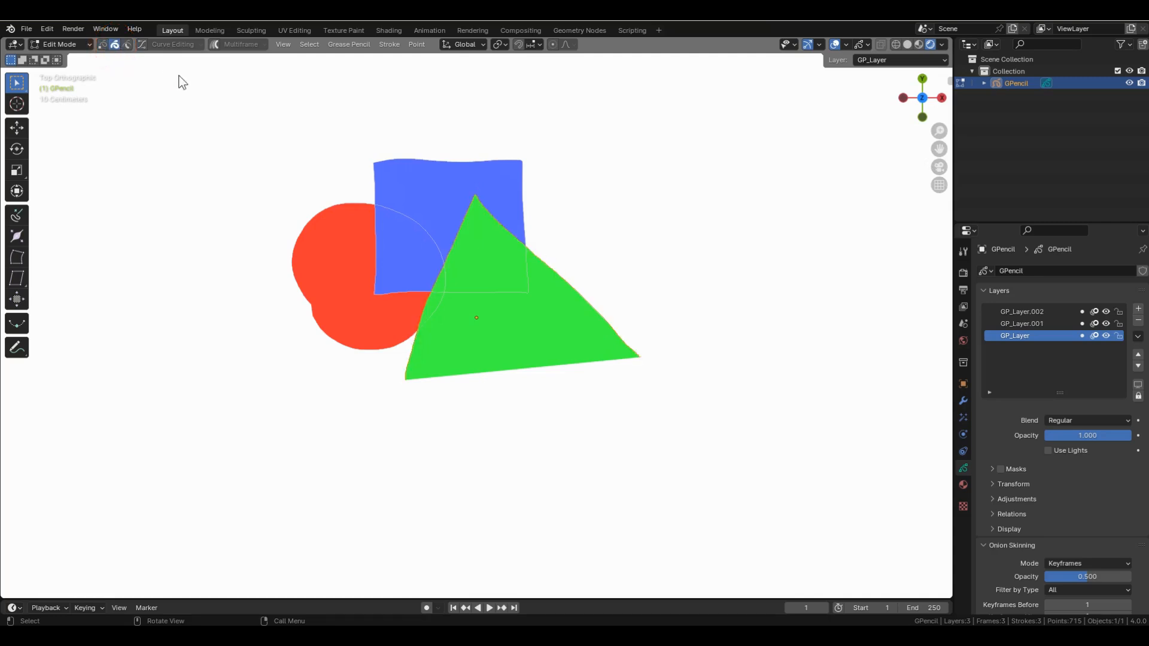
mouse_move(666, 258)
left_mouse_down()
mouse_move(566, 403)
mouse_move(573, 394)
left_mouse_up()
right_click(573, 393)
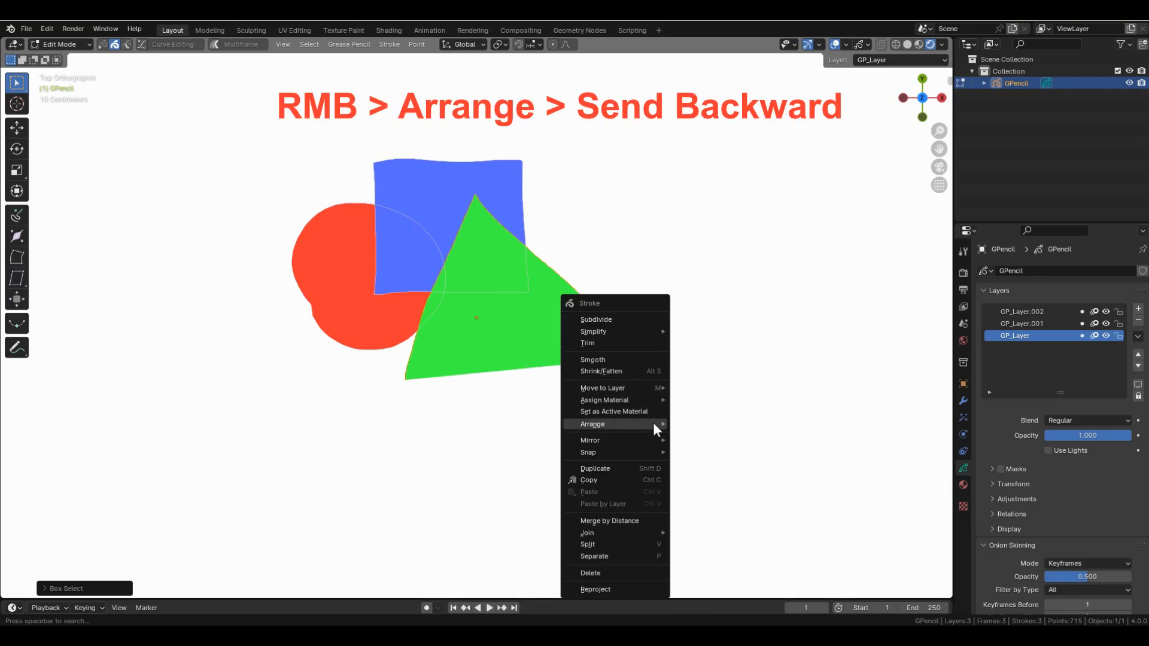
mouse_move(654, 425)
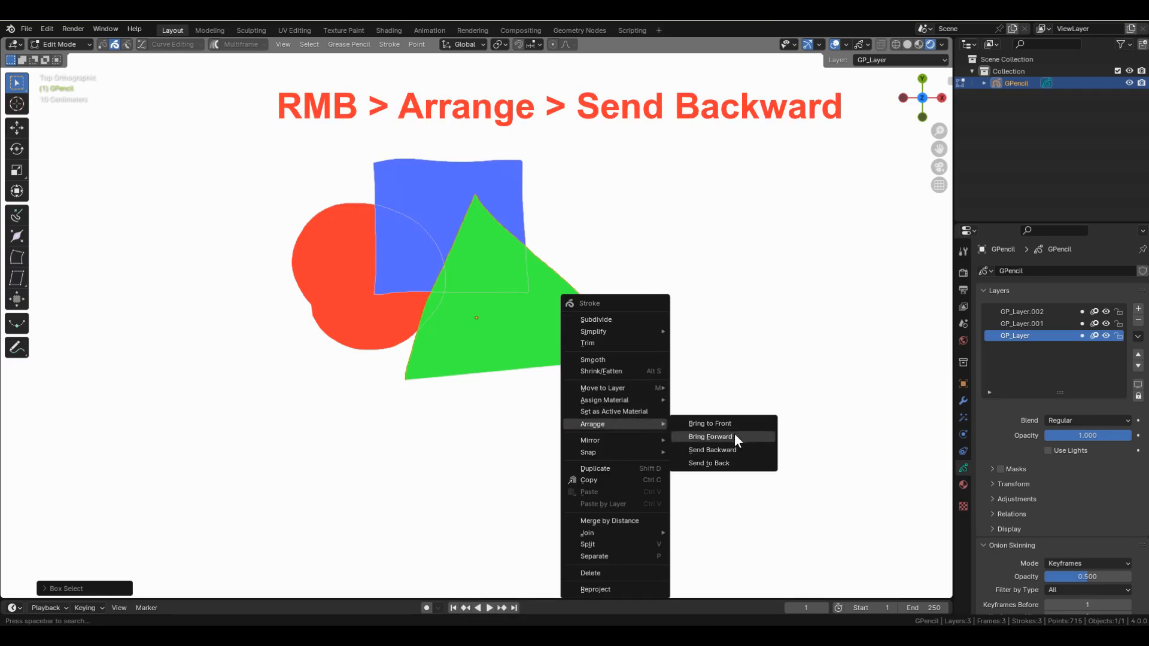
left_click(748, 450)
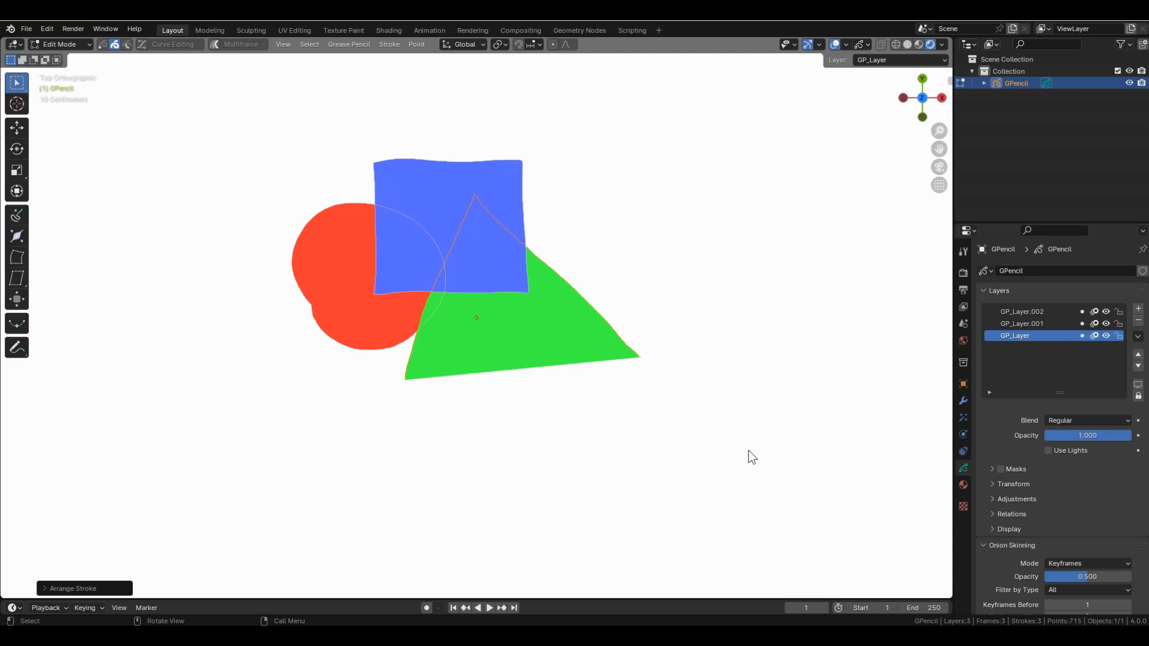
Arrange the green triangle's stroke further back so that it lies behind the red circle
left_click(584, 397)
right_click(585, 397)
left_click(657, 423)
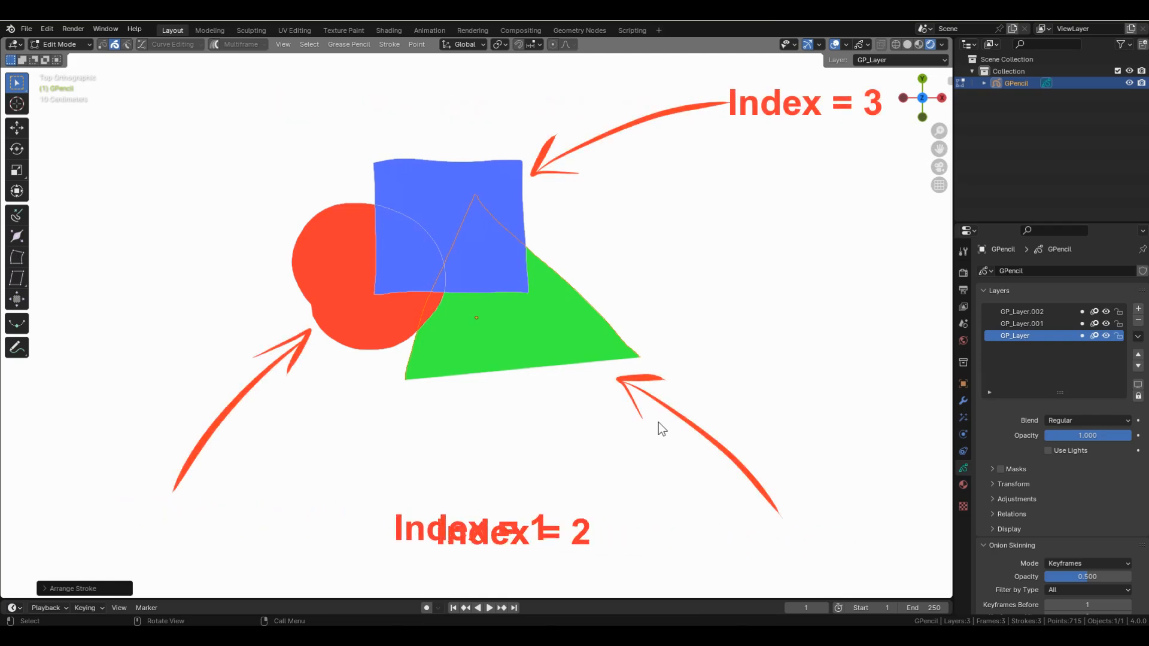
Move the green triangle's stroke sideways, towards the red circle, so that the two shapes overlap more
left_click(640, 426)
left_click(632, 358)
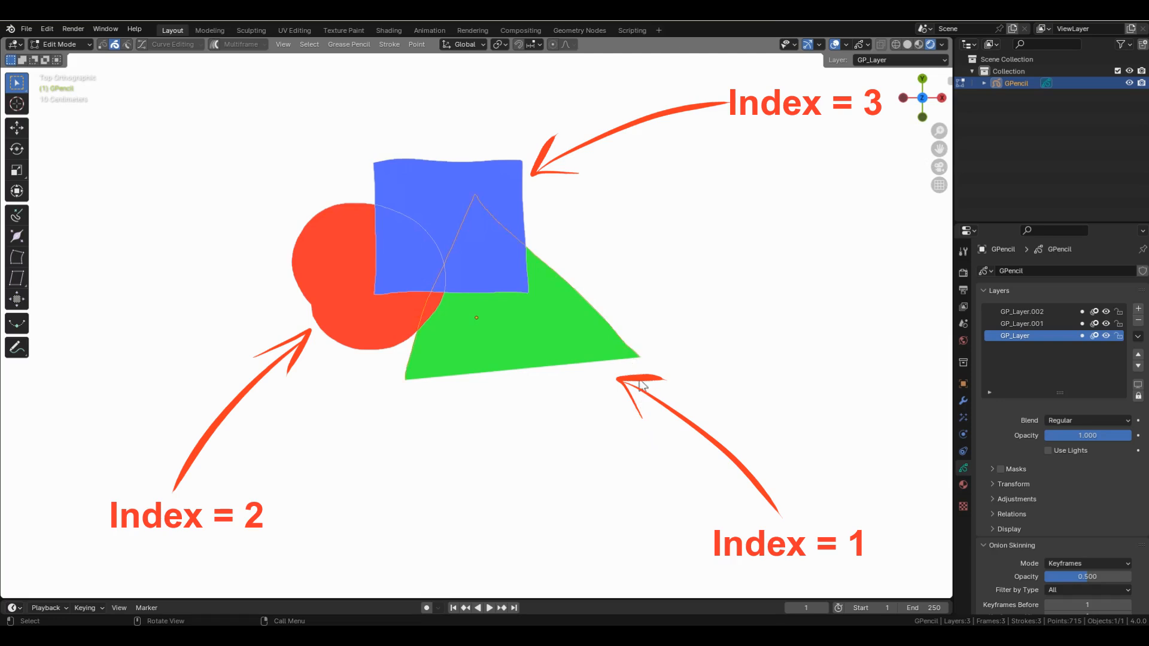
key("g")
left_click(607, 402)
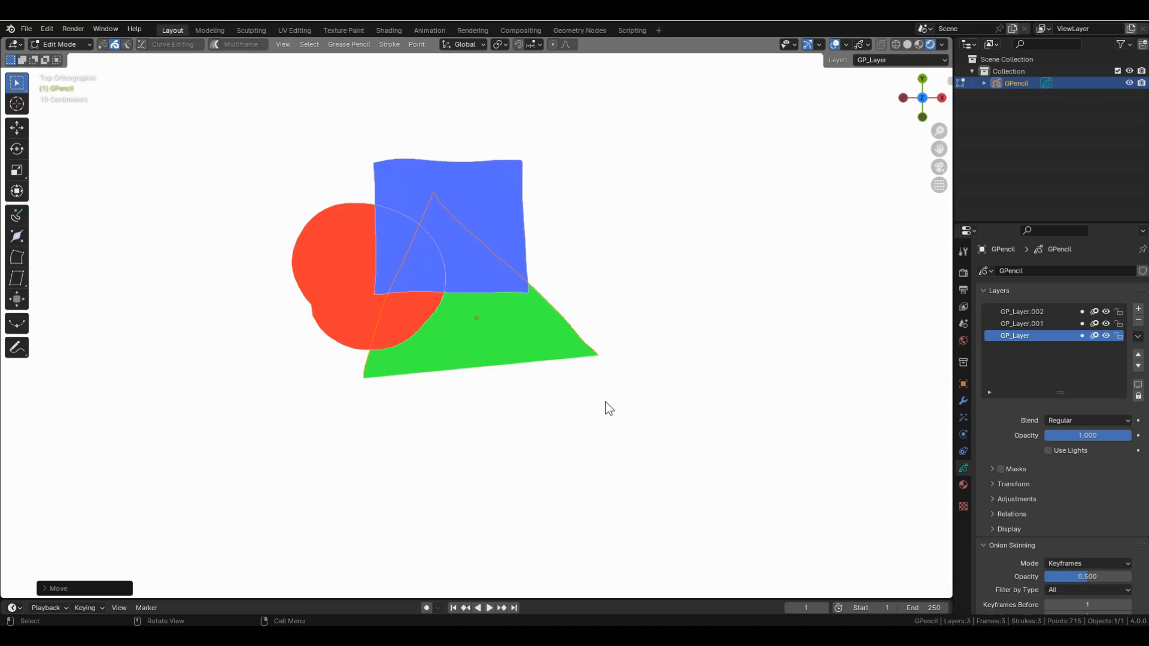
Arrange the green triangle's stroke with Bring to Front, above the blue square and the red circle
left_click(608, 408)
right_click(594, 382)
mouse_move(593, 381)
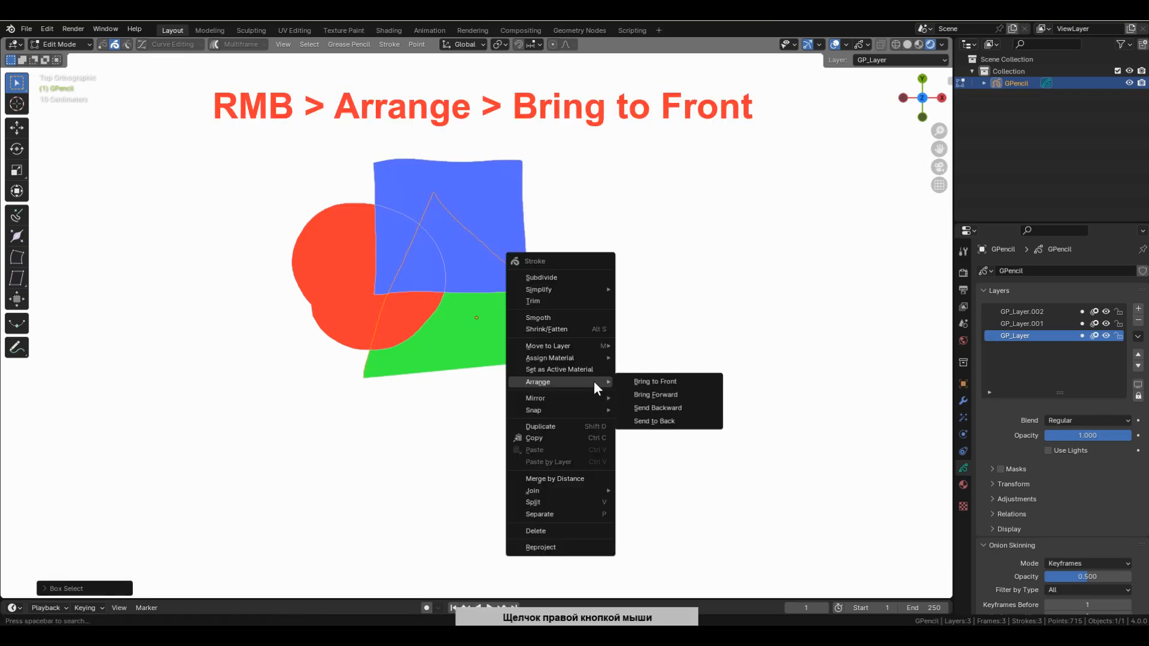
left_click(701, 382)
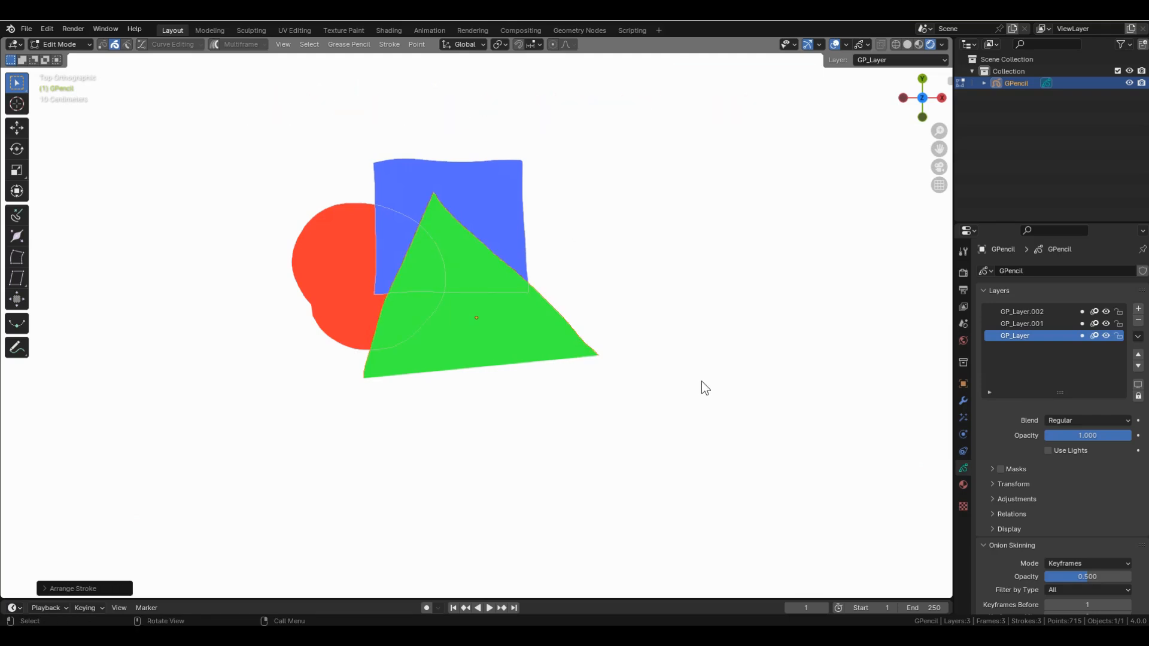
Select the red circle's stroke and arrange it with Bring to Front
right_click(566, 230)
mouse_move(566, 229)
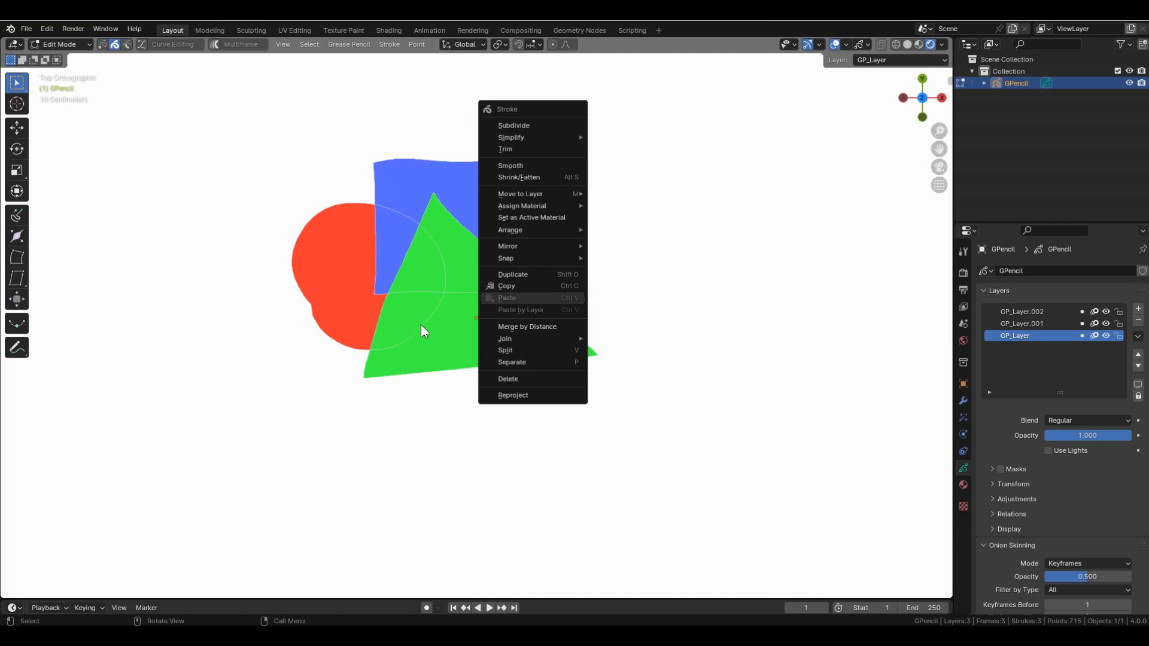
left_click_drag(238, 344, 312, 294)
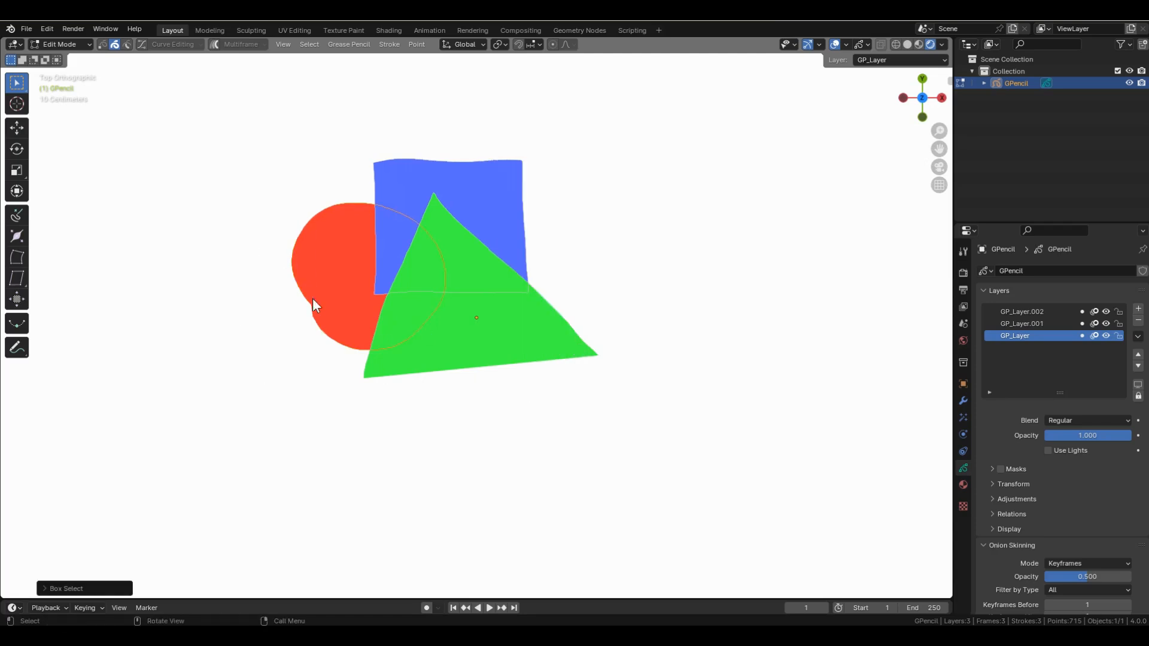
right_click(312, 305)
mouse_move(311, 306)
left_click(386, 306)
Arrange the red circle's stroke with Send to Back, behind the blue square and the green triangle
right_click(343, 285)
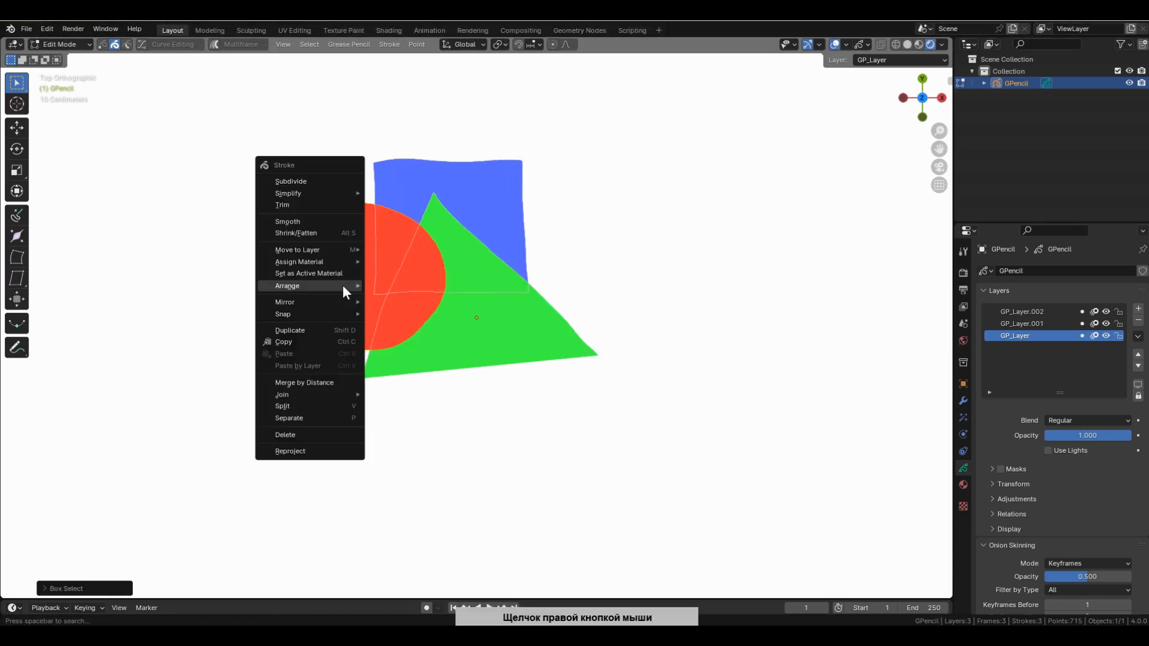
mouse_move(341, 285)
left_click(397, 324)
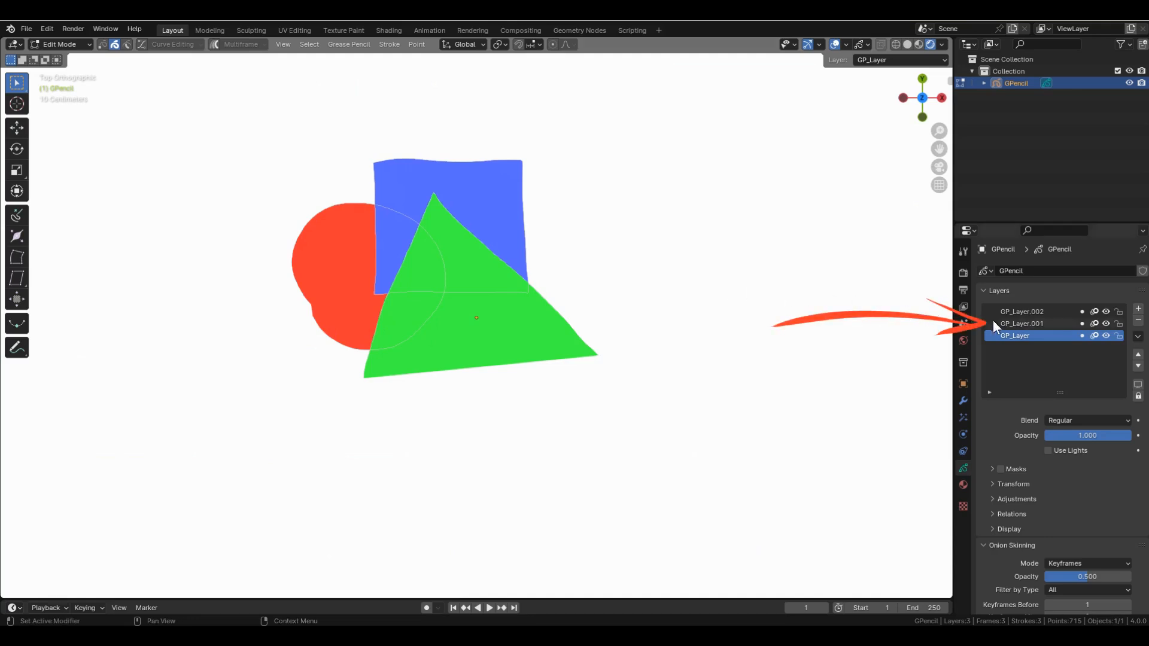
On GP_Layer.001 in Draw Mode, draw a wide filled yellow rectangle overlapping the blue square and the green triangle
left_click(1021, 323)
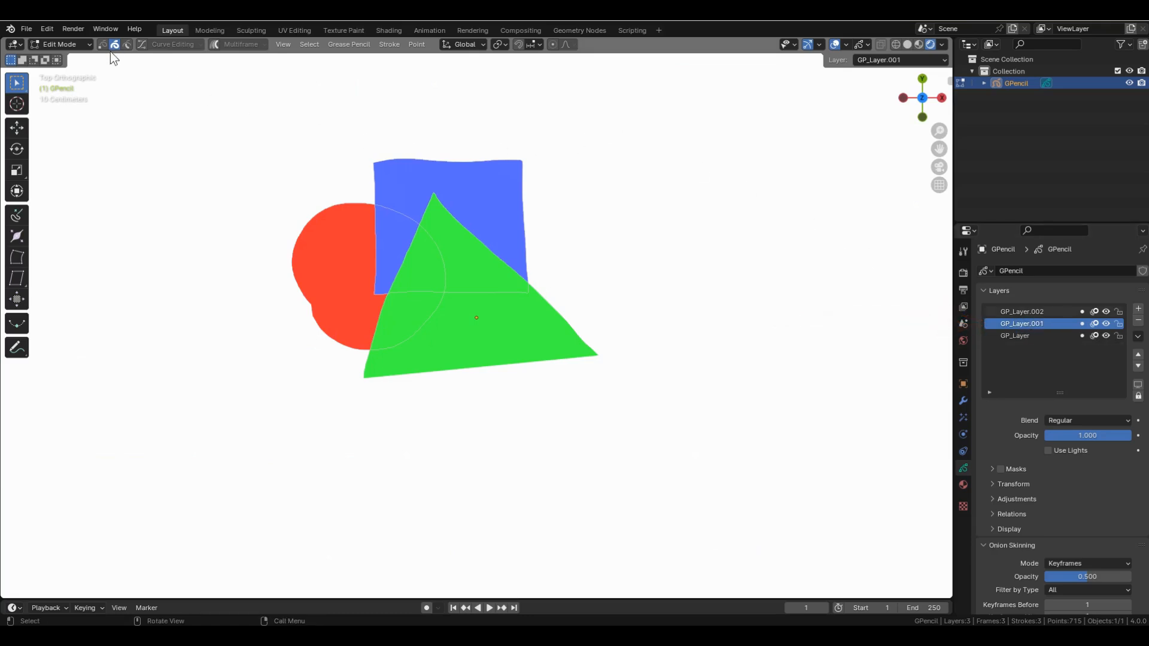
left_click(89, 44)
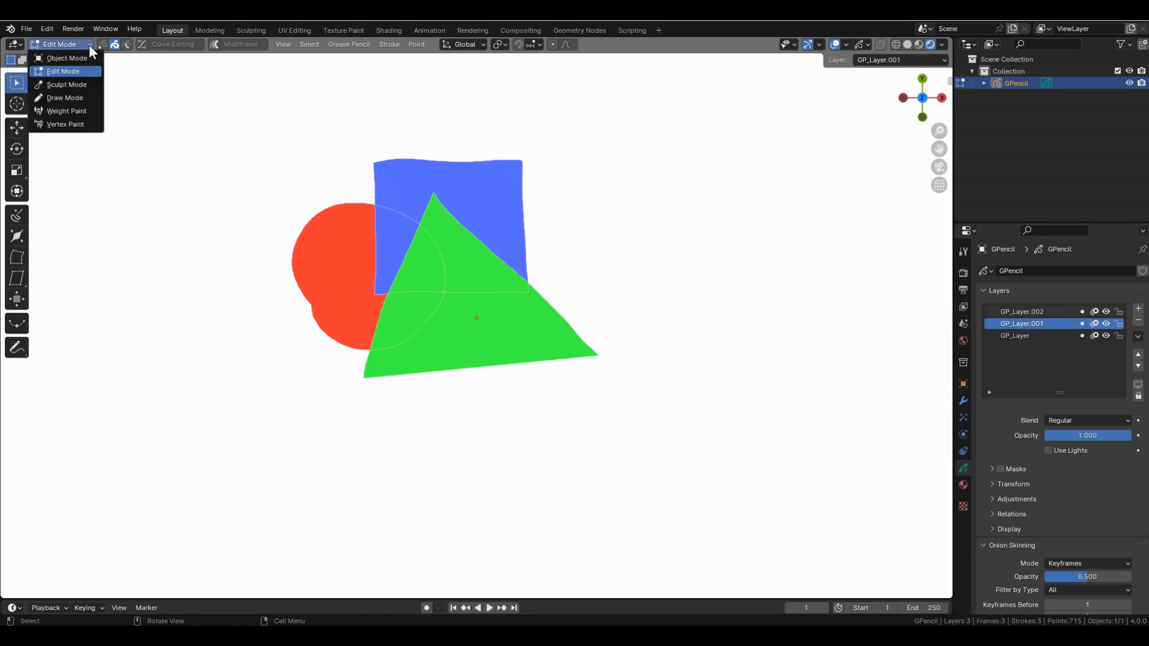
left_click(82, 97)
left_click(250, 60)
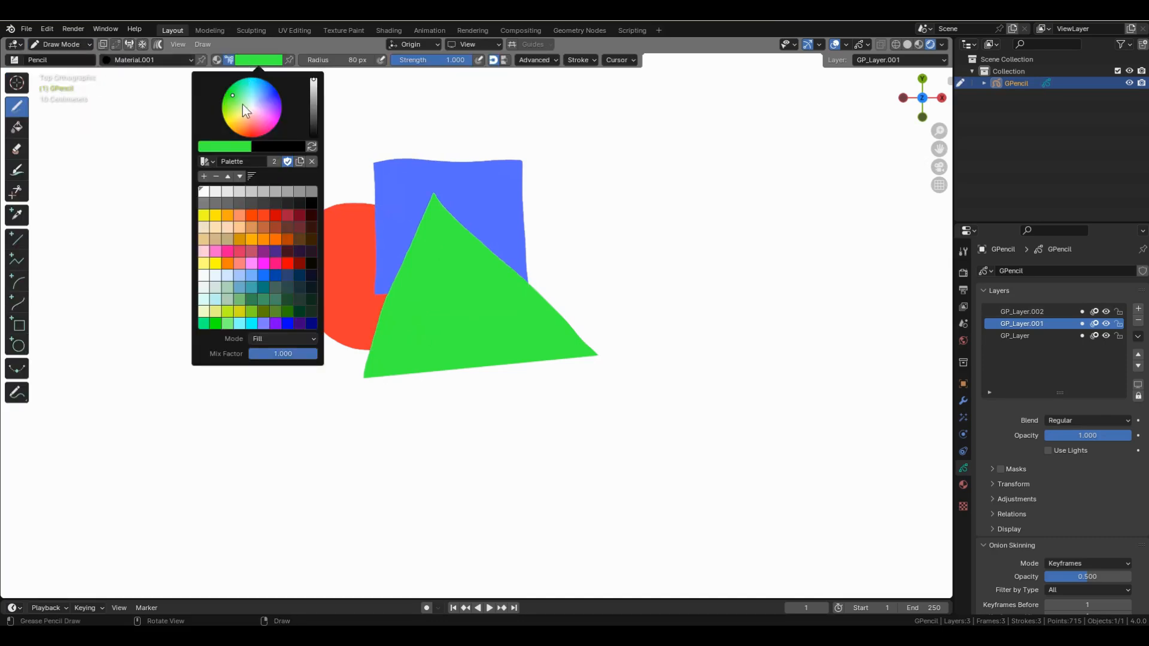
left_click(232, 119)
mouse_move(731, 177)
left_mouse_down()
mouse_move(464, 162)
mouse_move(457, 269)
mouse_move(841, 293)
left_mouse_up()
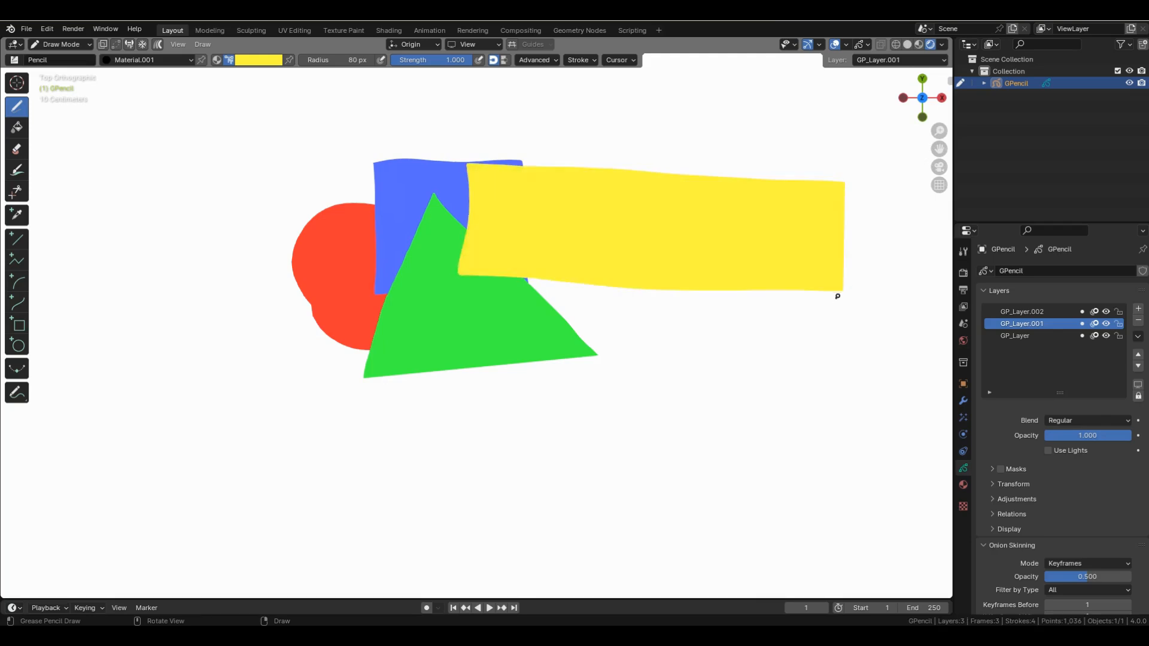
On the same layer, draw a filled magenta oval over the yellow rectangle and a large filled cyan triangle overlapping the oval
left_click(250, 63)
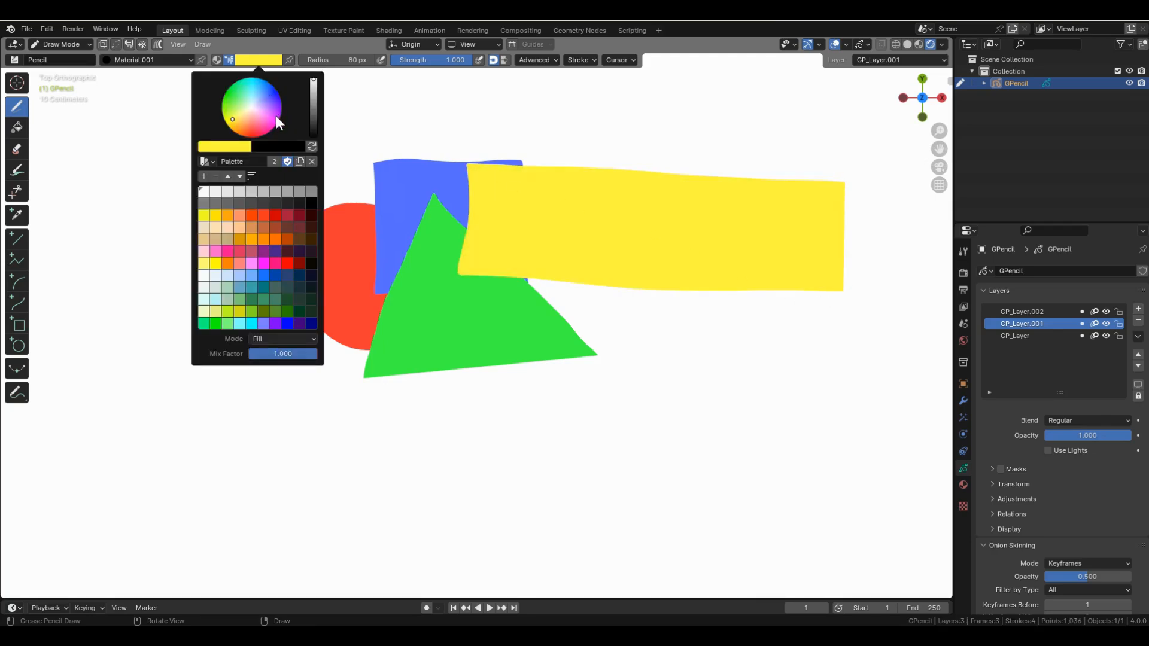
left_click(276, 120)
mouse_move(799, 358)
left_mouse_down()
mouse_move(693, 415)
mouse_move(756, 269)
mouse_move(784, 359)
left_mouse_up()
left_click(264, 61)
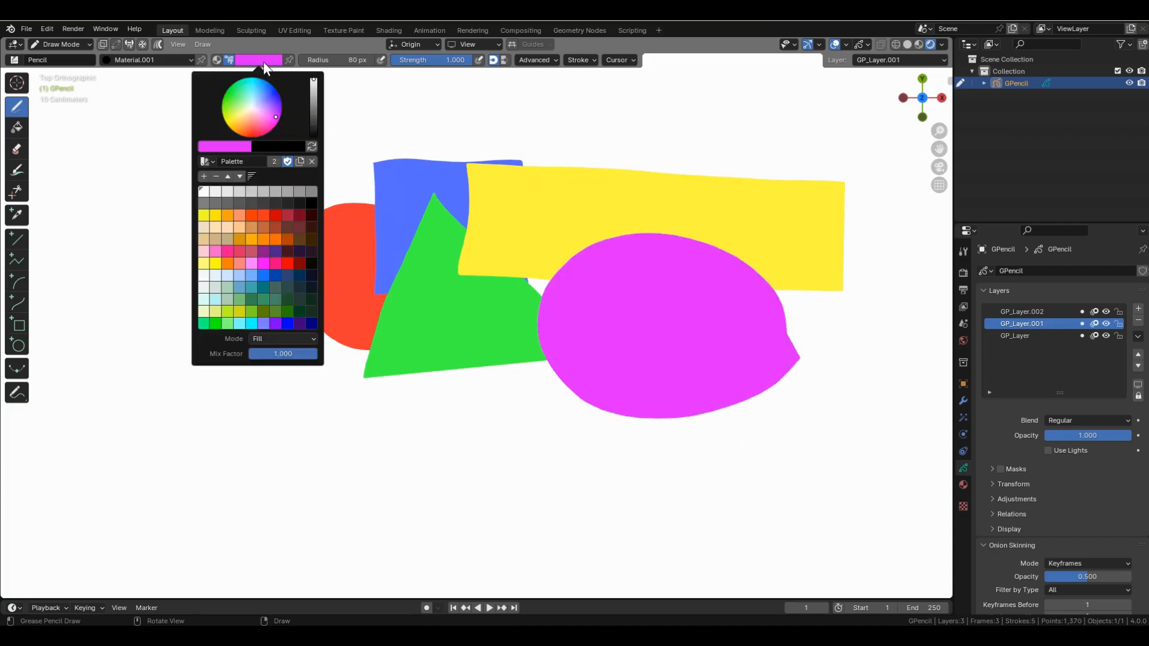
left_click(252, 86)
mouse_move(428, 458)
left_mouse_down()
mouse_move(590, 291)
mouse_move(428, 461)
left_mouse_up()
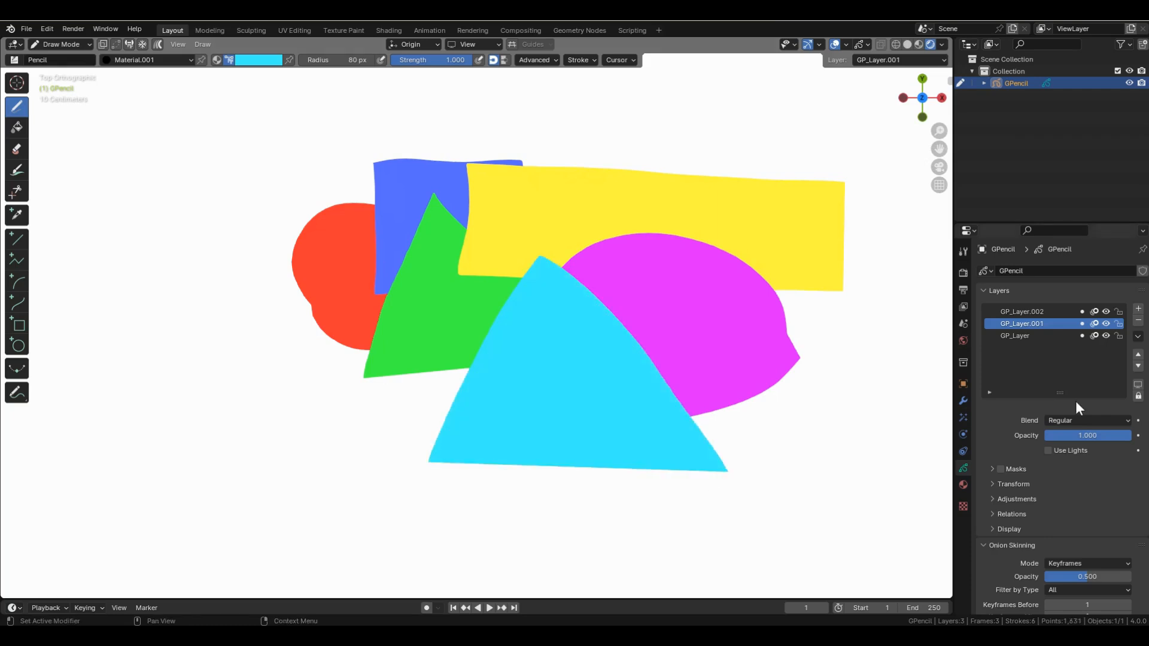
Move the layer GP_Layer above GP_Layer.001 in the layer stack
left_click(1018, 336)
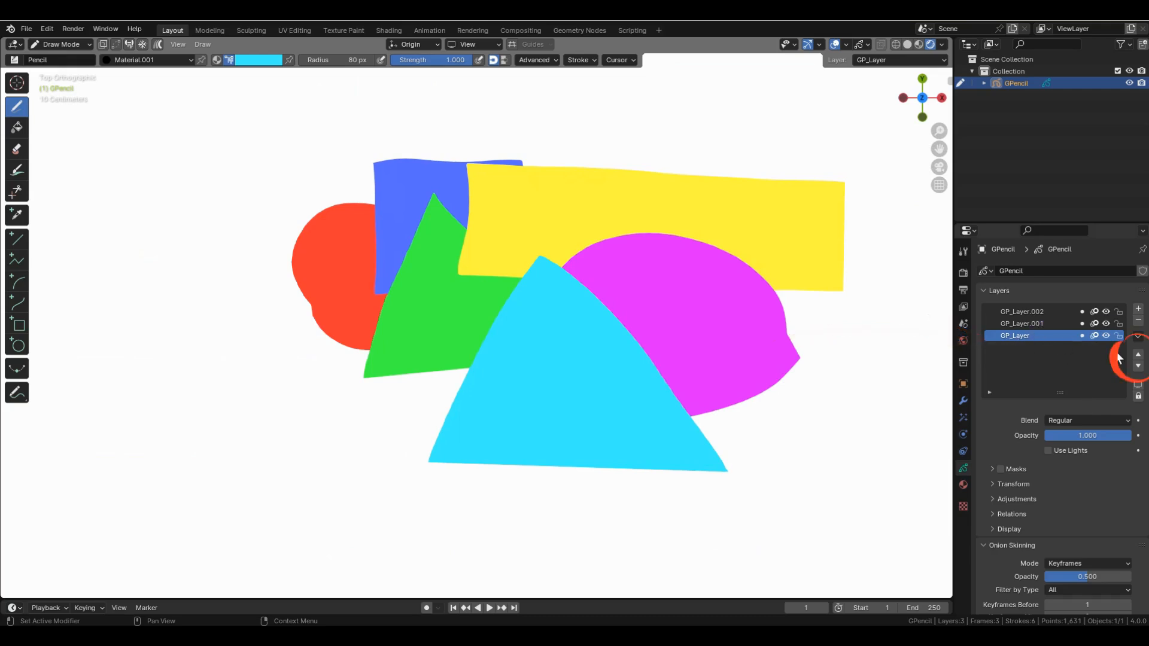
left_click(1138, 354)
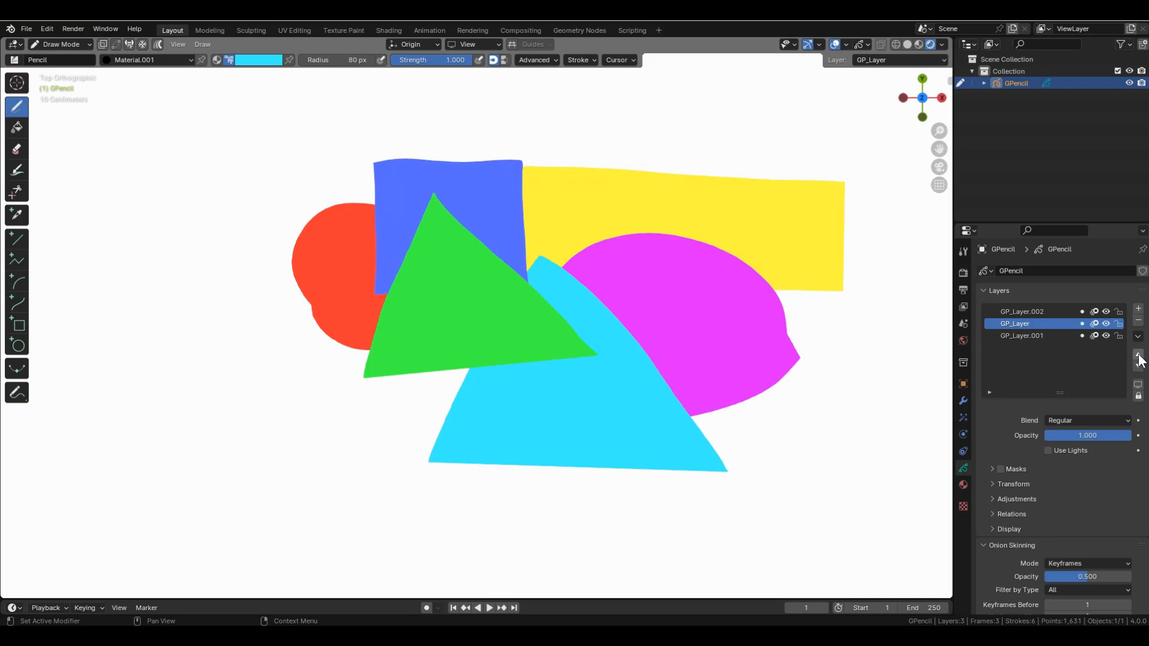
Draw a large filled dark teal rectangle covering all shapes on GP_Layer.002 and move that layer to the bottom of the stack
left_click(1022, 312)
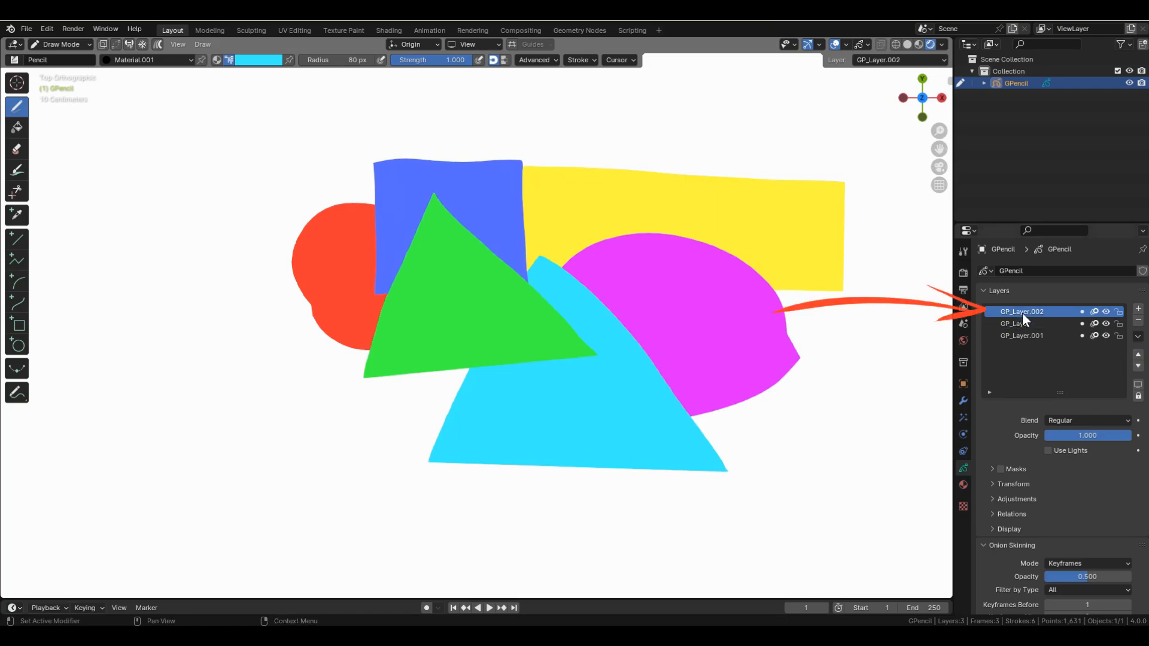
left_click(277, 62)
mouse_move(314, 112)
left_mouse_down()
mouse_move(252, 505)
mouse_move(326, 524)
mouse_move(915, 541)
mouse_move(916, 227)
mouse_move(902, 74)
left_mouse_up()
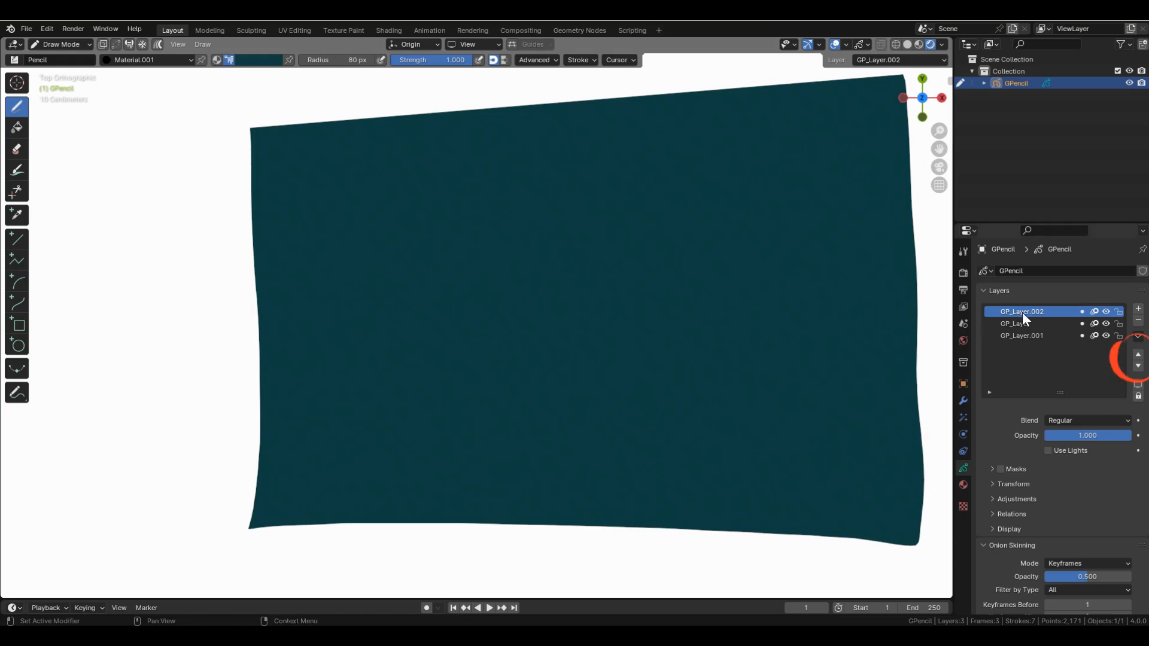
left_click(1137, 365)
left_click(1138, 365)
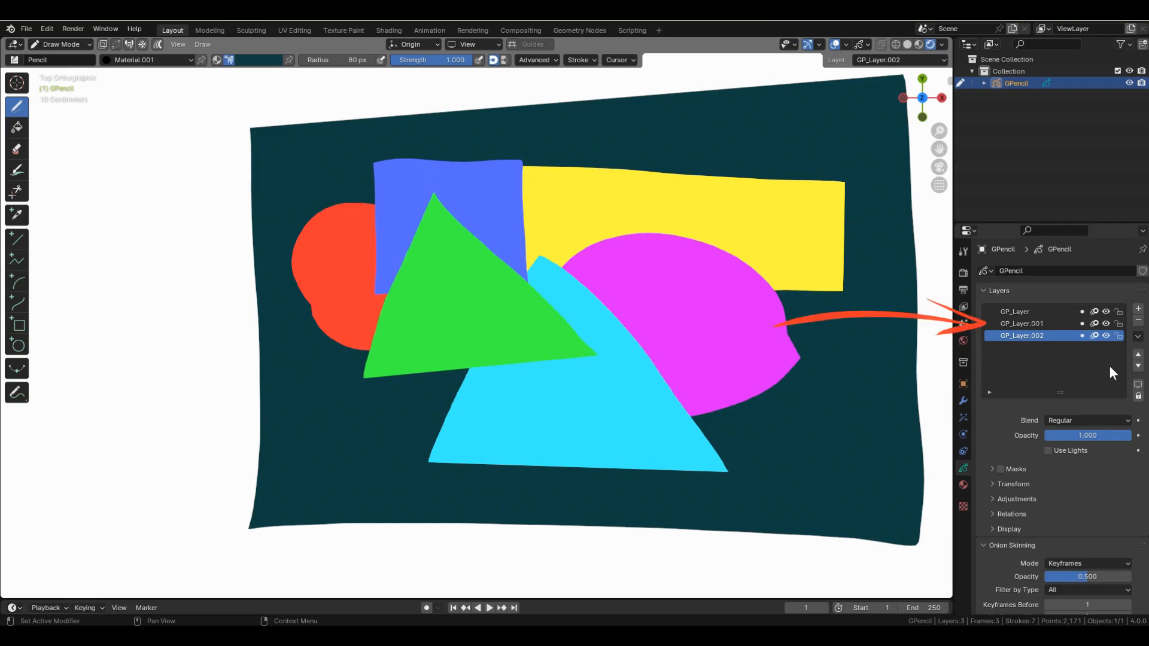
Switch to Edit Mode, make GP_Layer.001 the active layer and lock GP_Layer and GP_Layer.002
left_click(1106, 324)
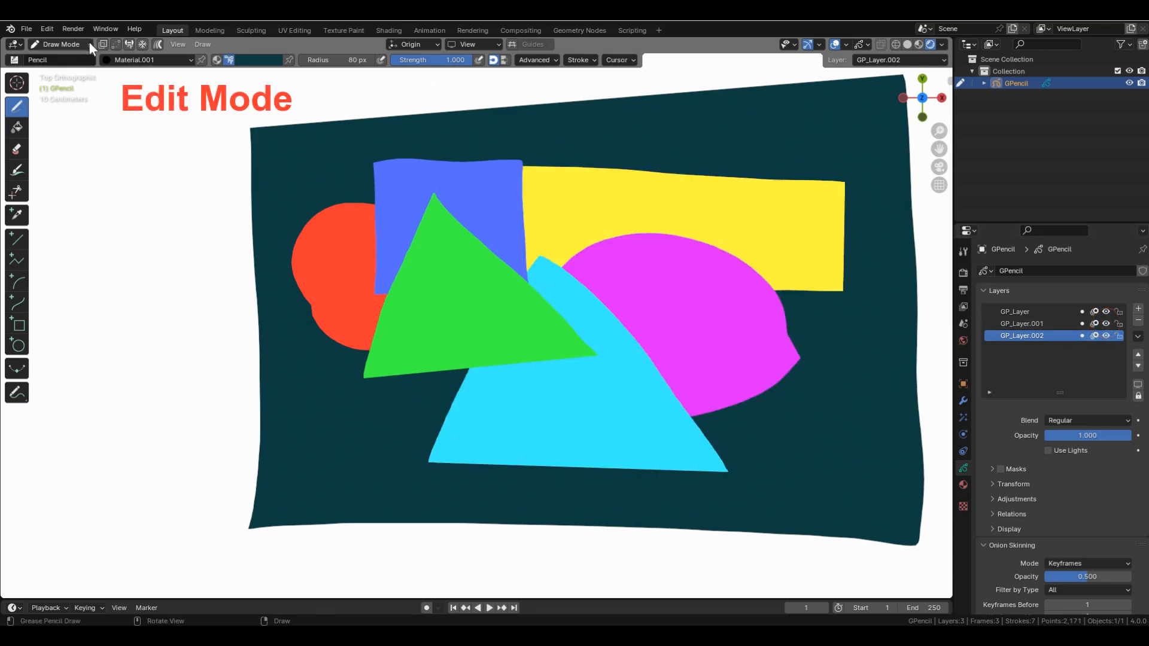
left_click(89, 45)
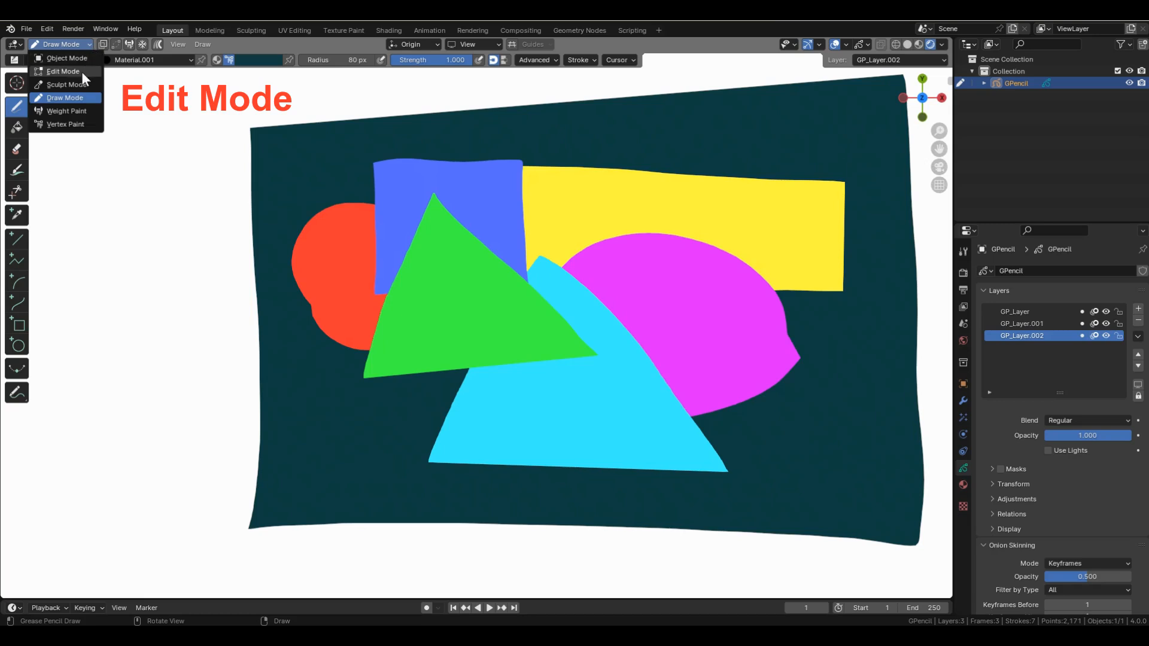
left_click(82, 71)
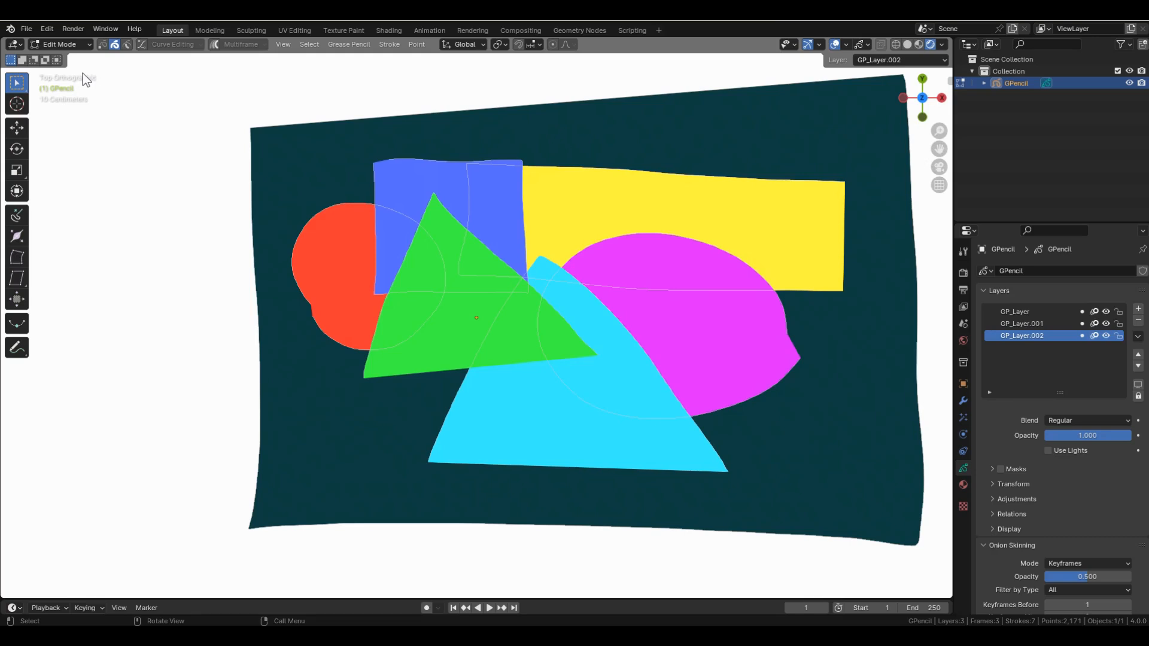
left_click(1032, 324)
left_click(1118, 311)
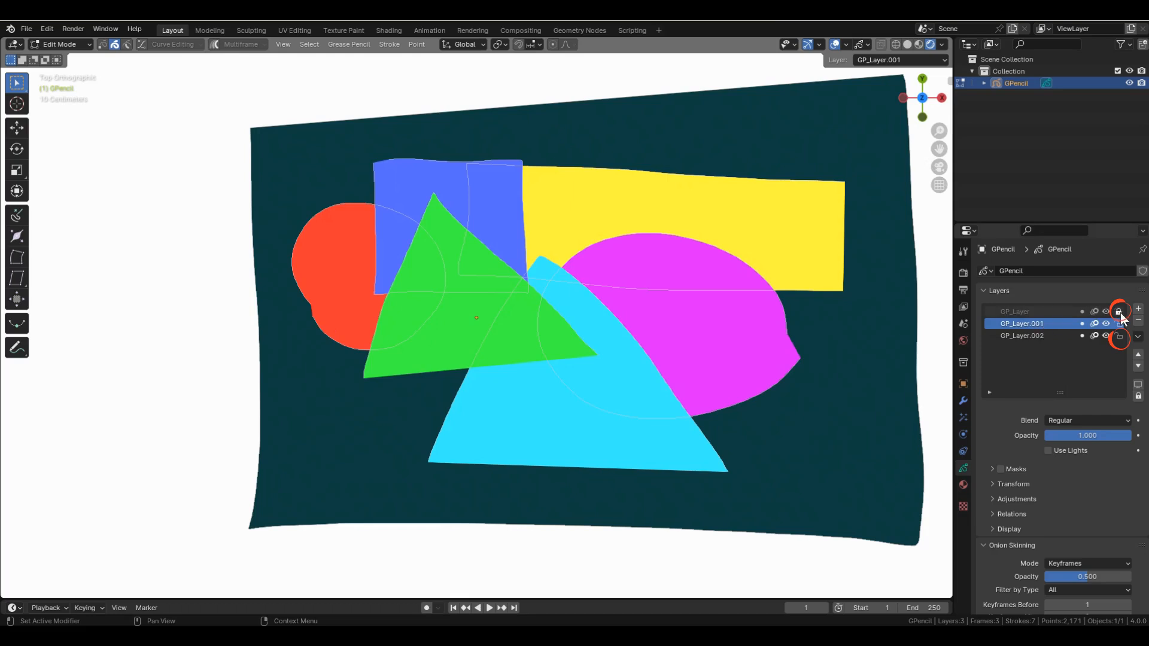
left_click(1118, 336)
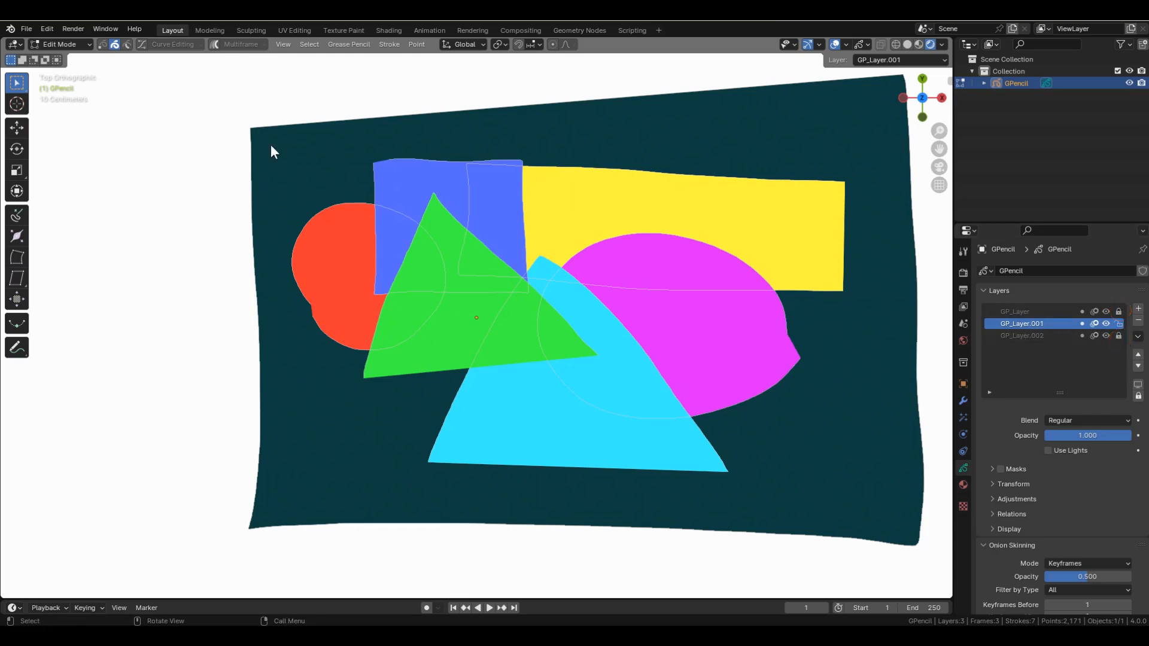
Select all strokes of the unlocked GP_Layer.001 and try moving them together
mouse_move(190, 87)
left_mouse_down()
mouse_move(742, 376)
mouse_move(920, 554)
left_mouse_up()
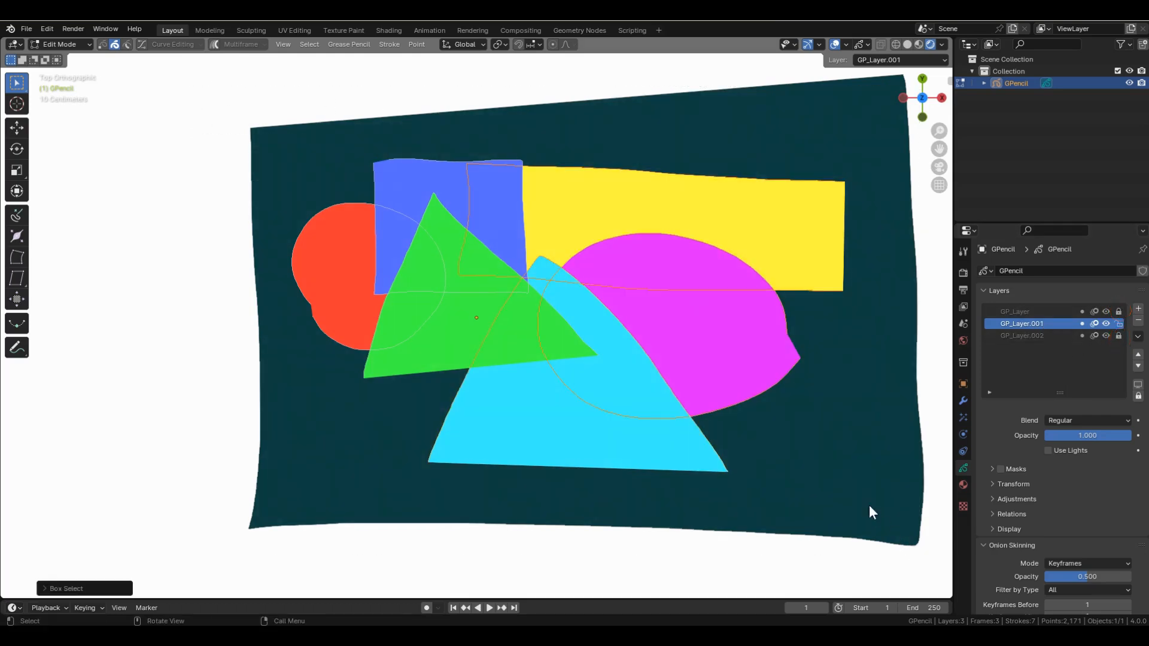
key("g")
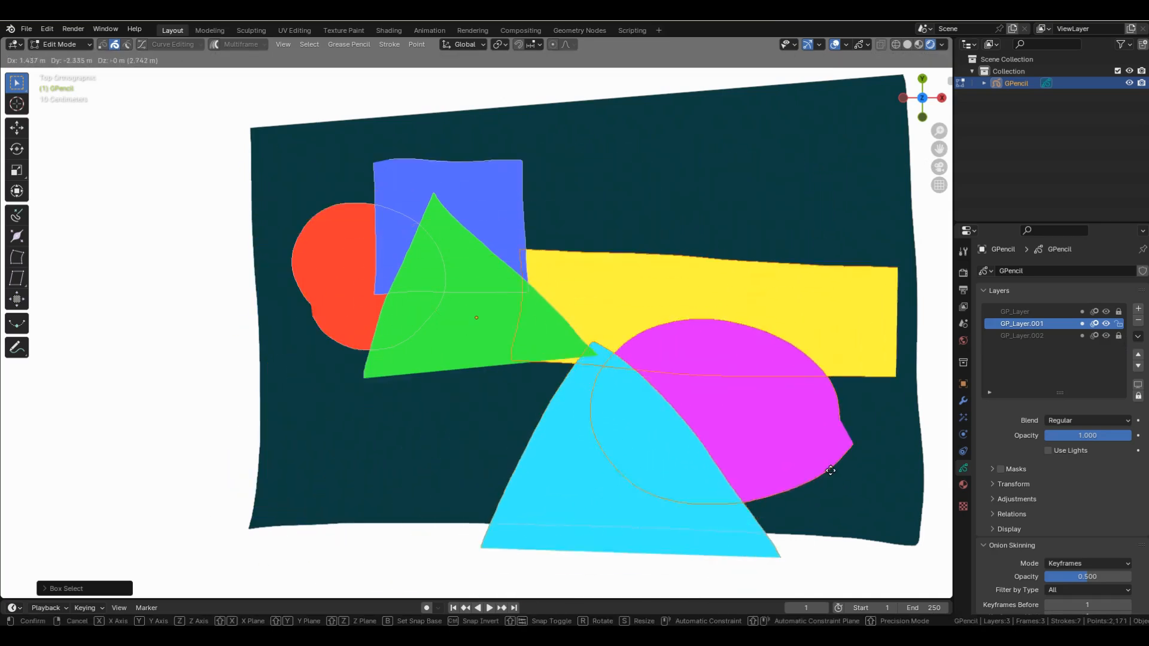
key("Escape")
Unlock GP_Layer and GP_Layer.002, select the strokes of all layers and try moving them
left_click(1118, 311)
left_click(1118, 335)
key("a")
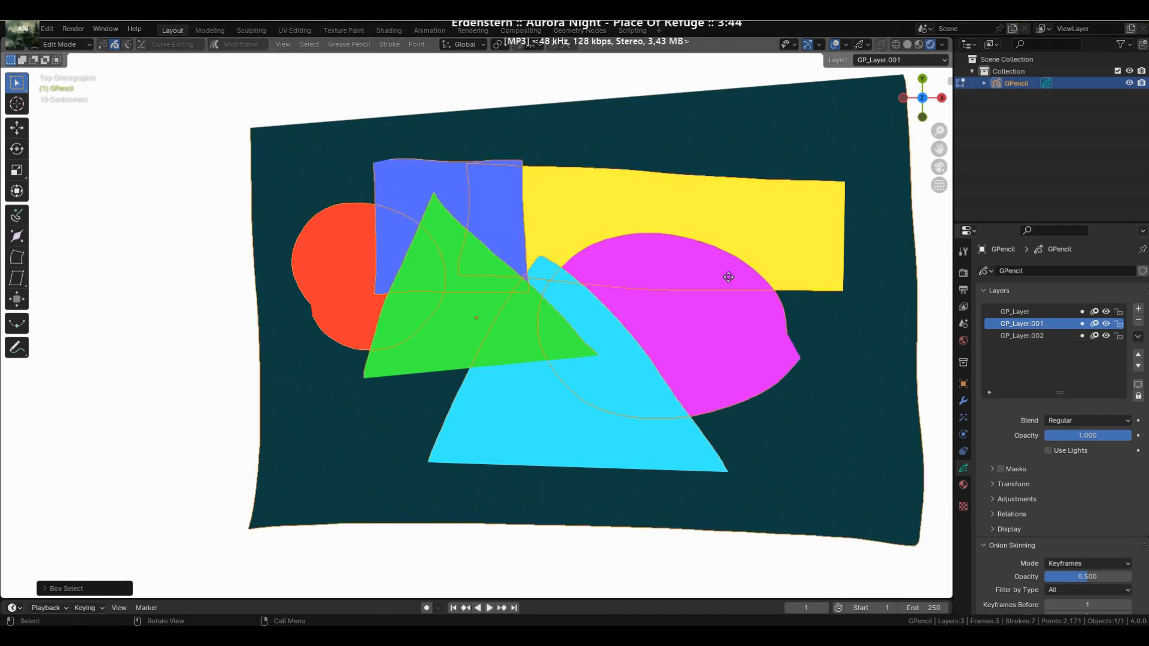
key("g")
right_click(609, 333)
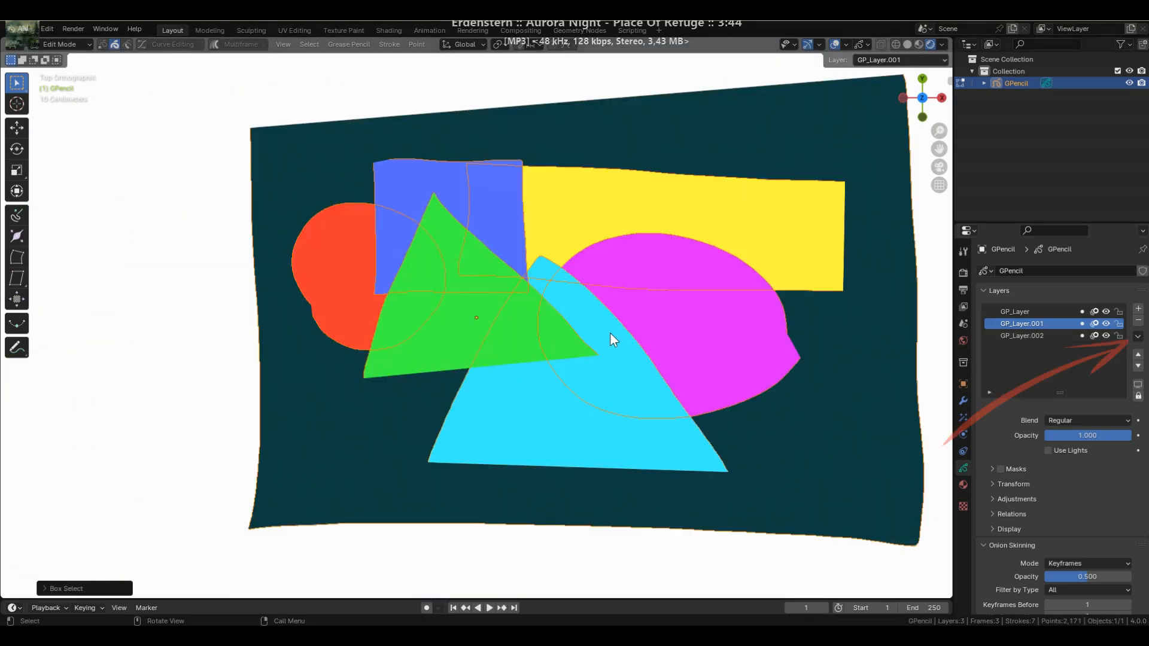
Enable Autolock Inactive Layers and switch the active layer to GP_Layer.002 and back to GP_Layer.001
left_click(1137, 336)
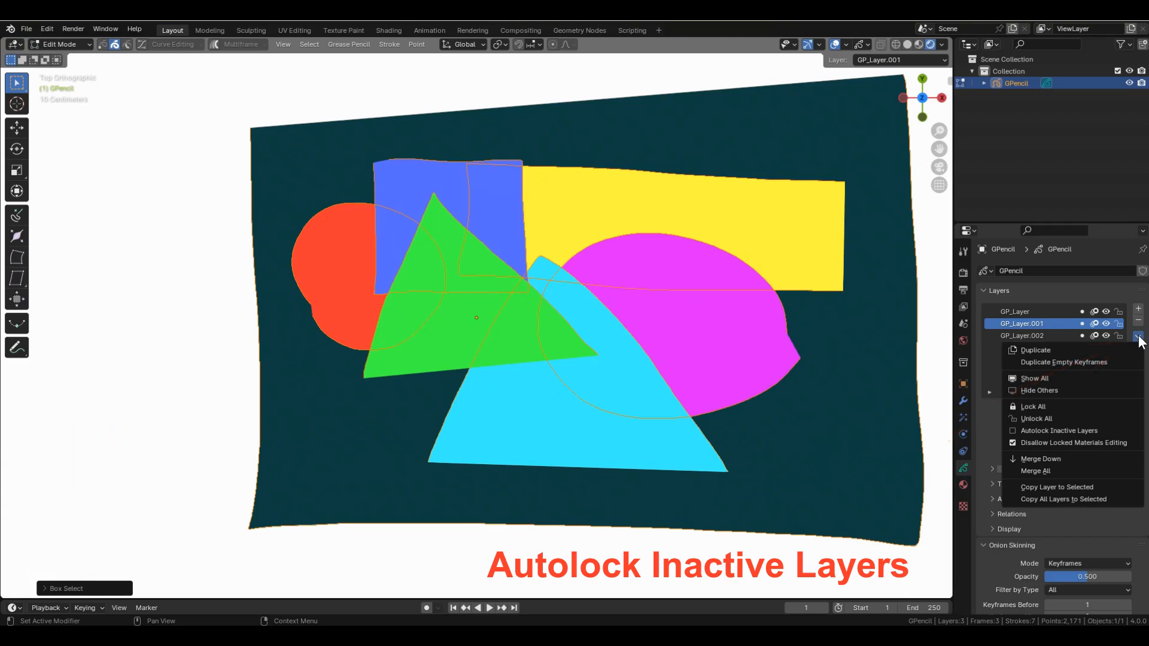
left_click(1077, 431)
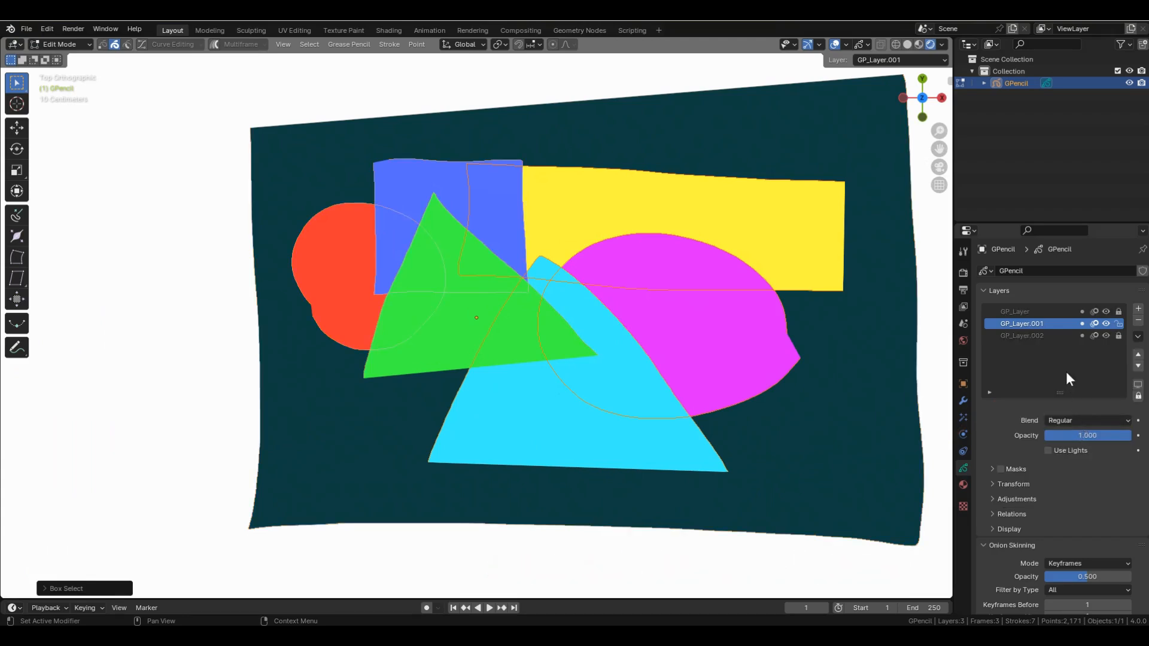
left_click(1025, 336)
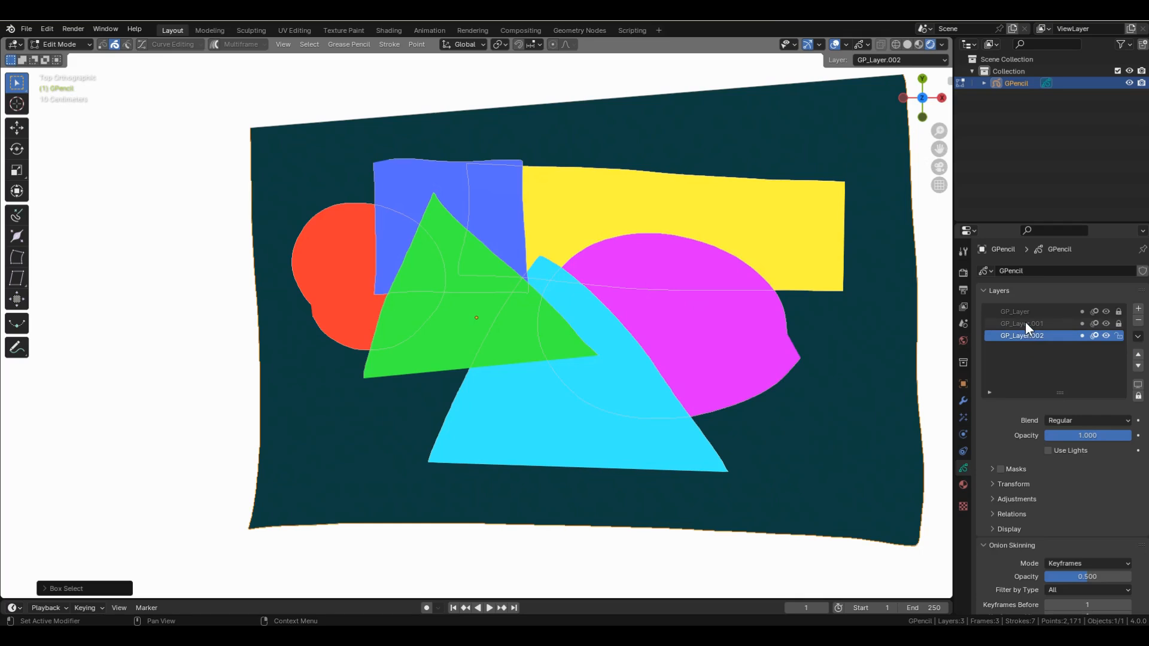
left_click(1024, 323)
Make GP_Layer active, select its circle, square and triangle, and move them left, partly off the teal background
left_click(1026, 312)
left_click_drag(218, 547, 749, 141)
key("g")
left_click(568, 234)
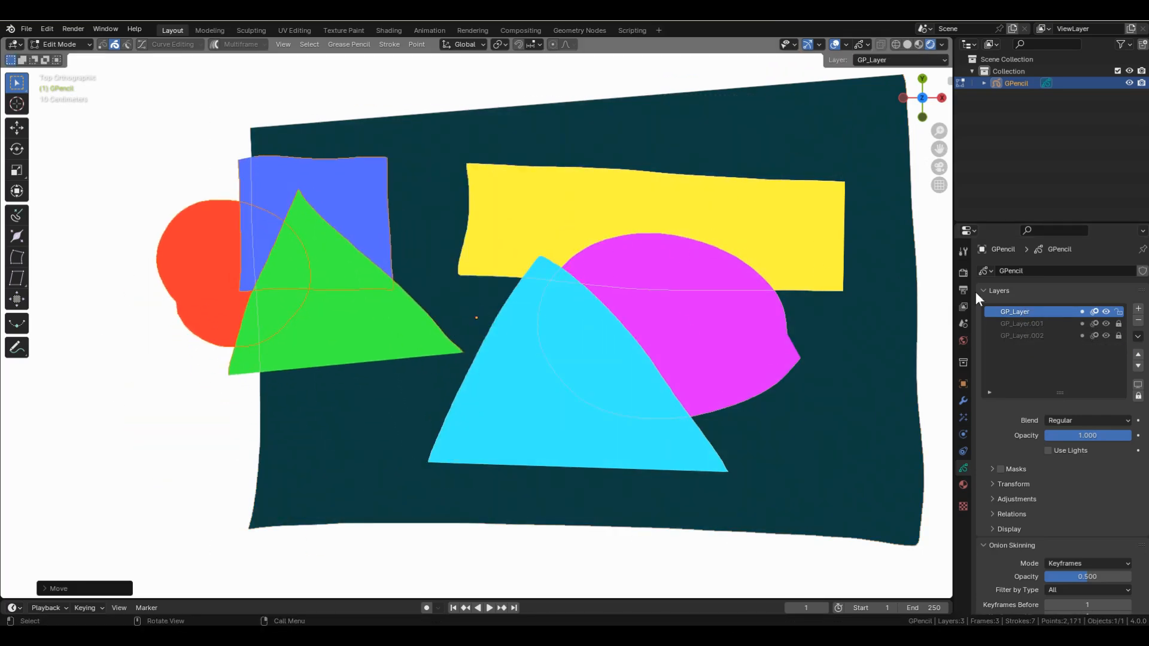
Make GP_Layer.001 active, select its yellow, magenta and cyan shapes, move them up and to the right and scale them down
left_click(1024, 323)
left_click_drag(134, 543, 875, 107)
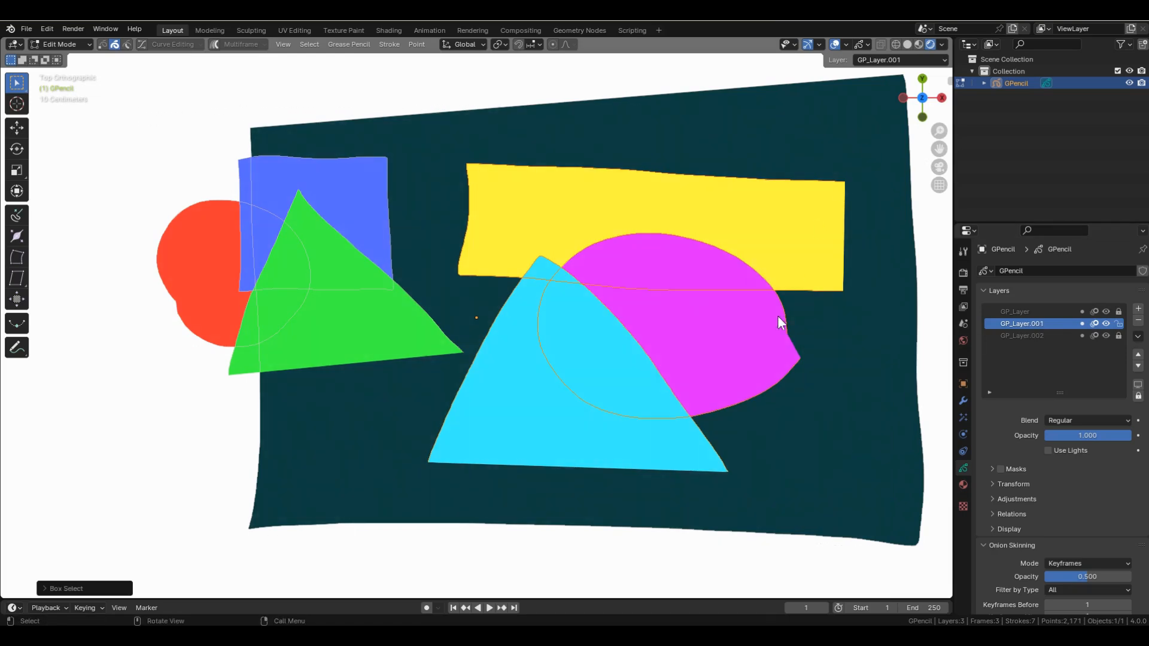
key("g")
left_click(836, 275)
key("s")
left_click(805, 418)
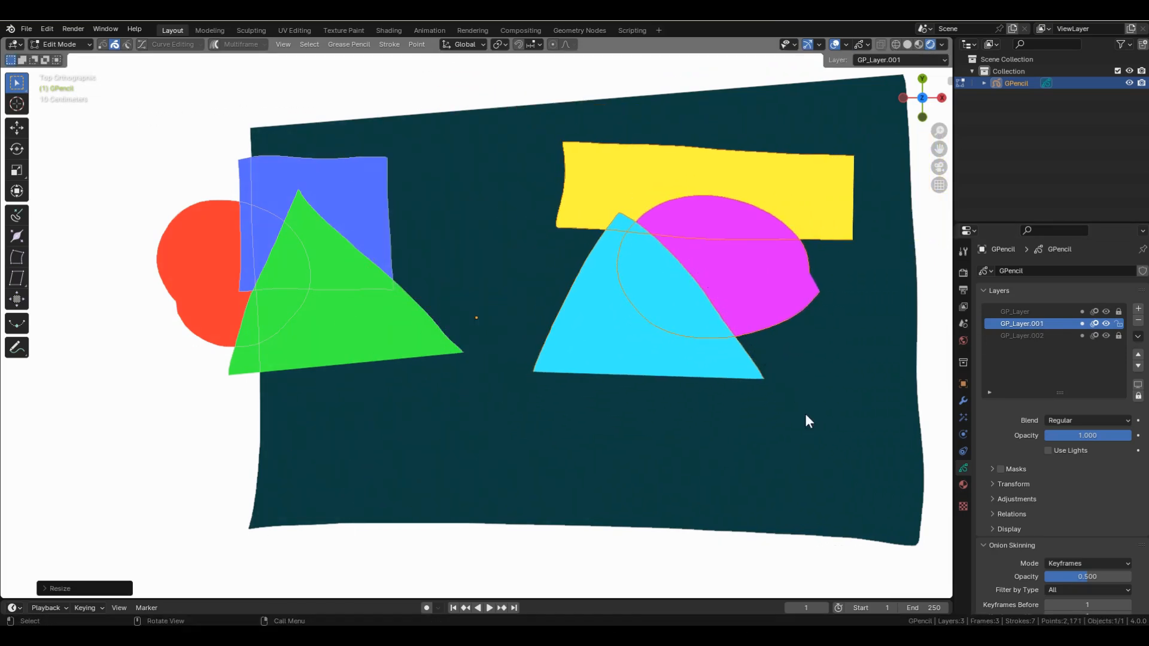
Make GP_Layer.002 active, select the teal background stroke, then move it to the left and rotate it clockwise
left_click(1023, 336)
left_click_drag(200, 539, 848, 111)
key("g")
key("r")
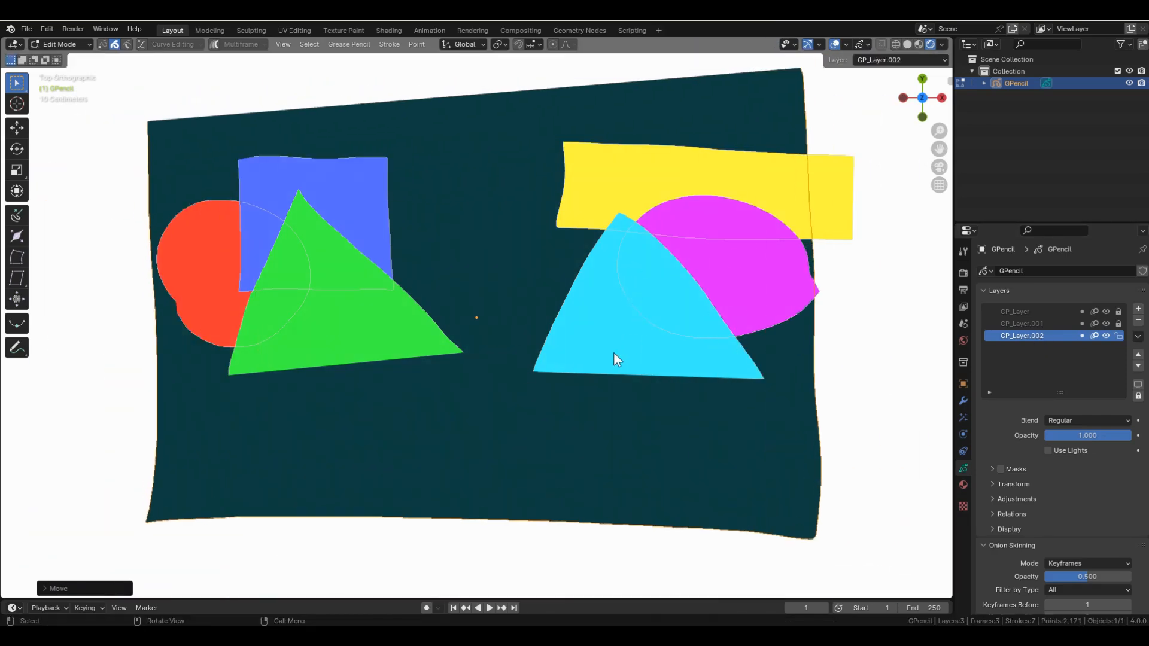
left_click(555, 299)
Unlock GP_Layer and GP_Layer.001, select the strokes on all layers and delete their points
left_click(1118, 312)
left_click(1118, 323)
key("x")
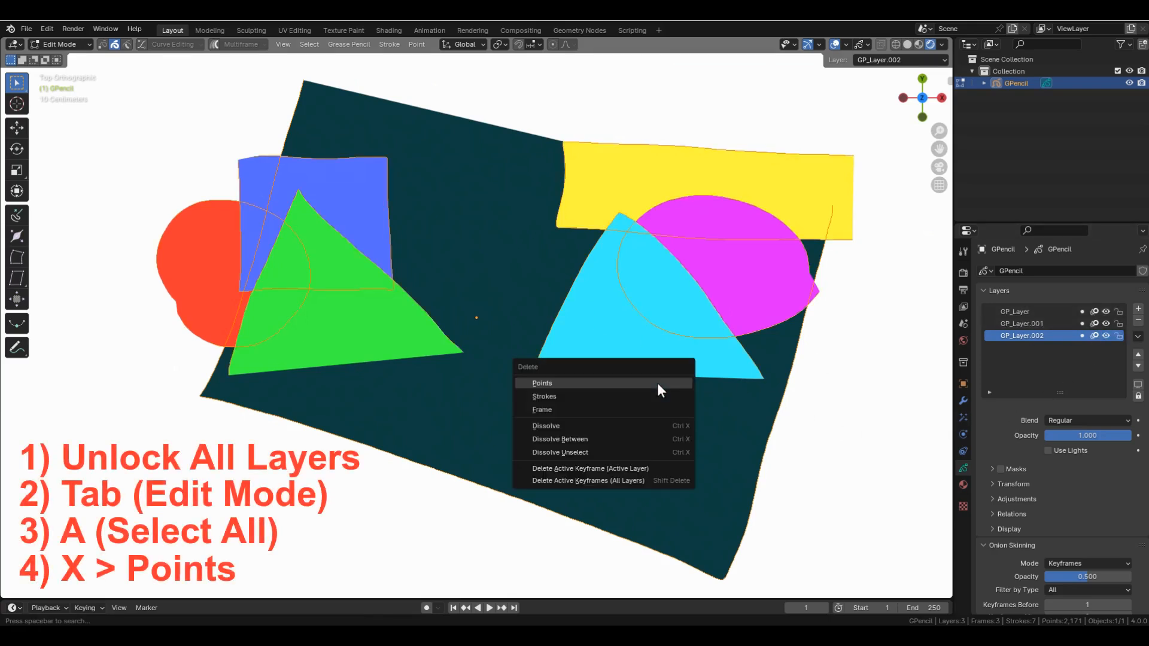
left_click(551, 383)
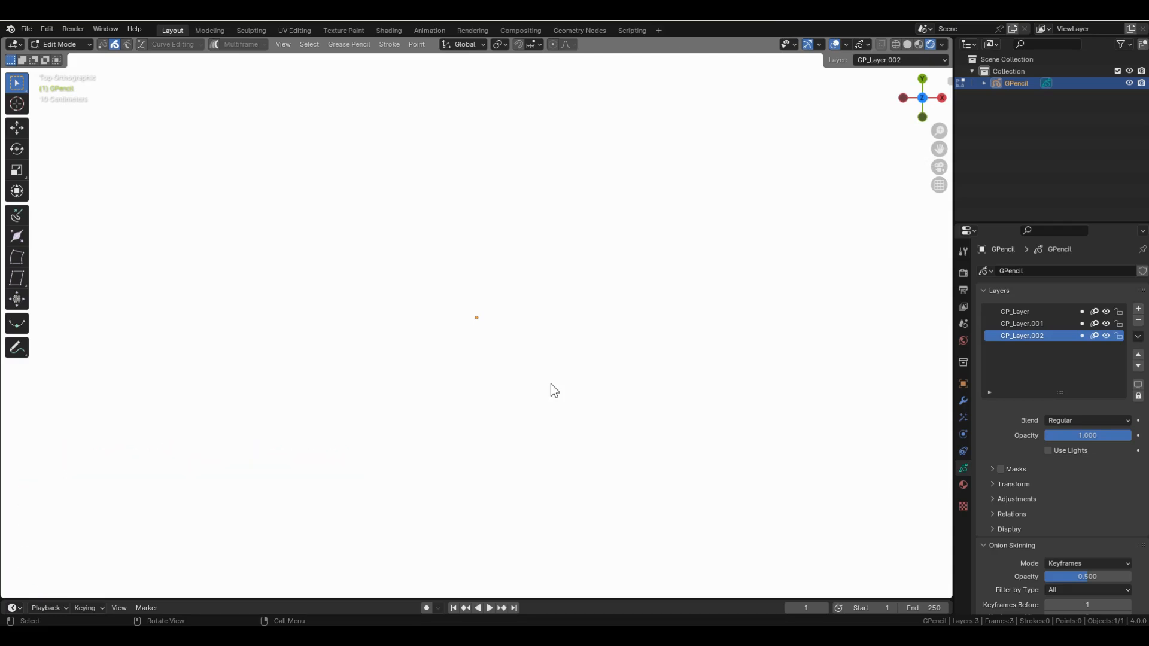
Rename the layers GP_Layer.002, GP_Layer and GP_Layer.001 as Fill, Outline and Details respectively
double_click(1035, 335)
type("Fill")
key("Return")
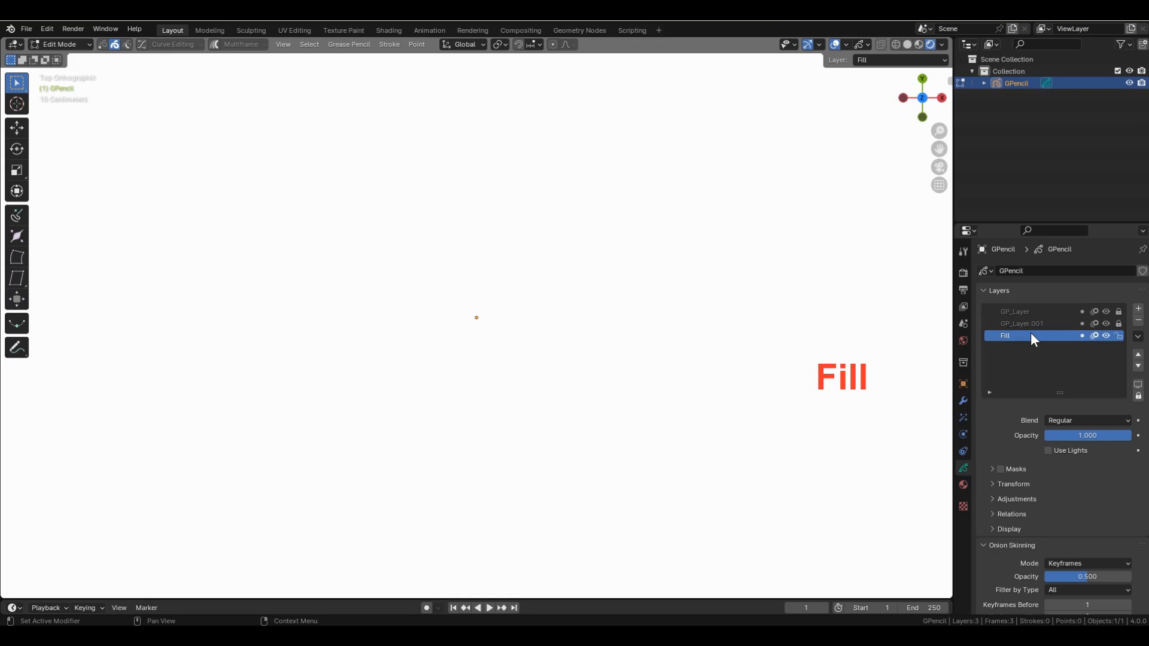
double_click(1031, 311)
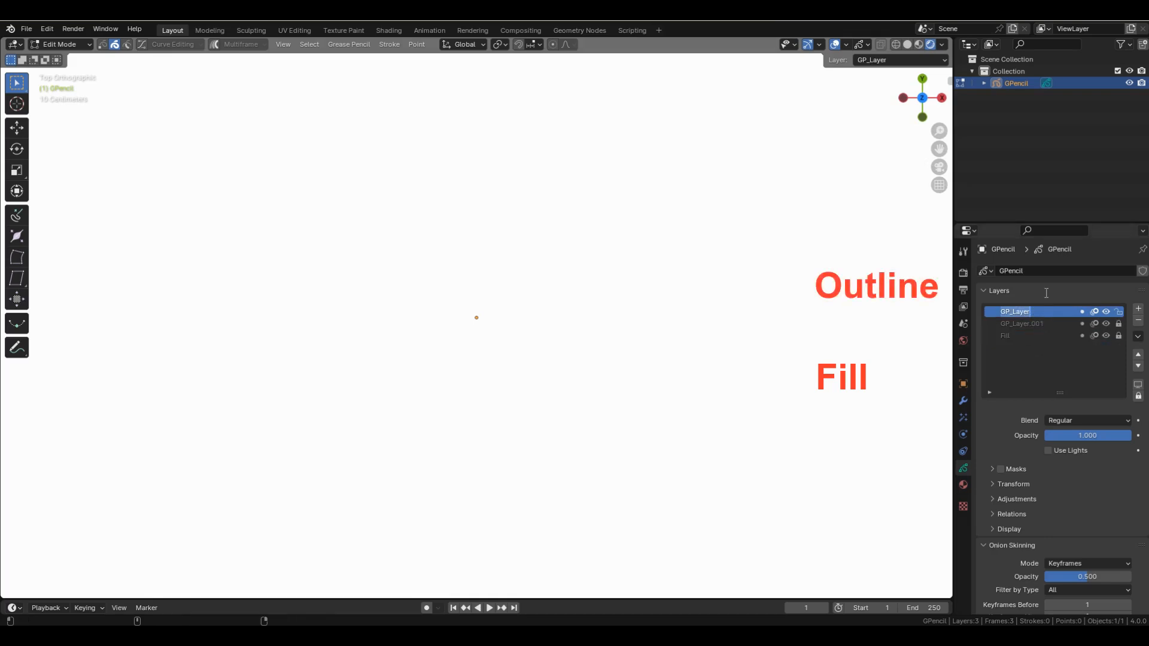
type("Outline")
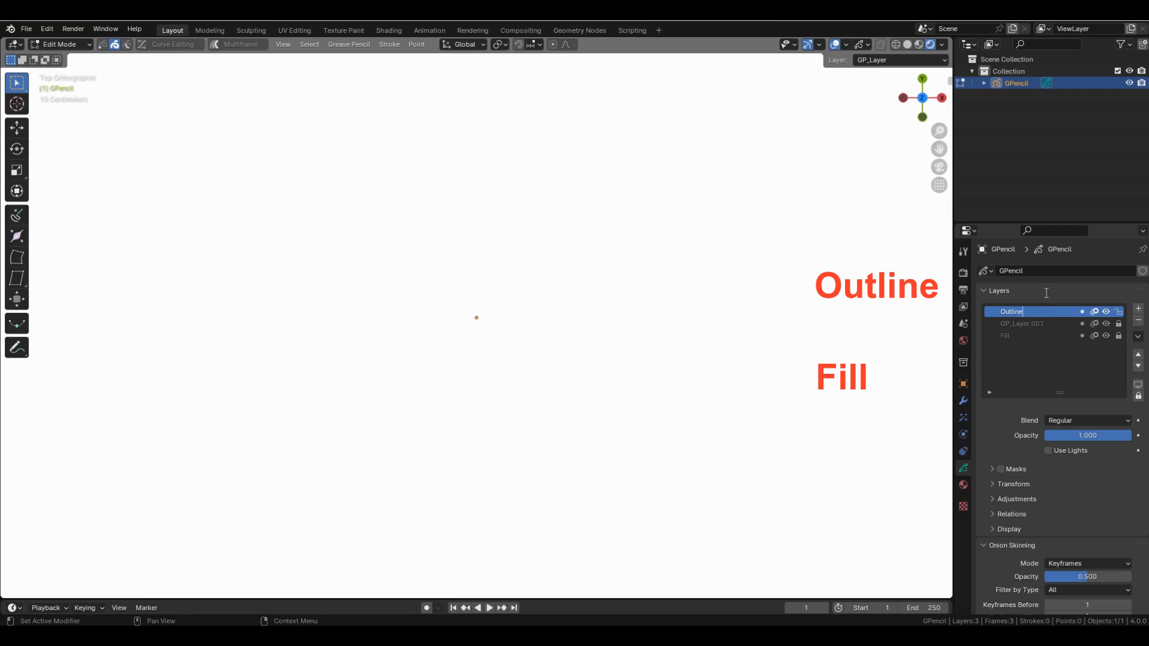
key("Return")
double_click(1047, 323)
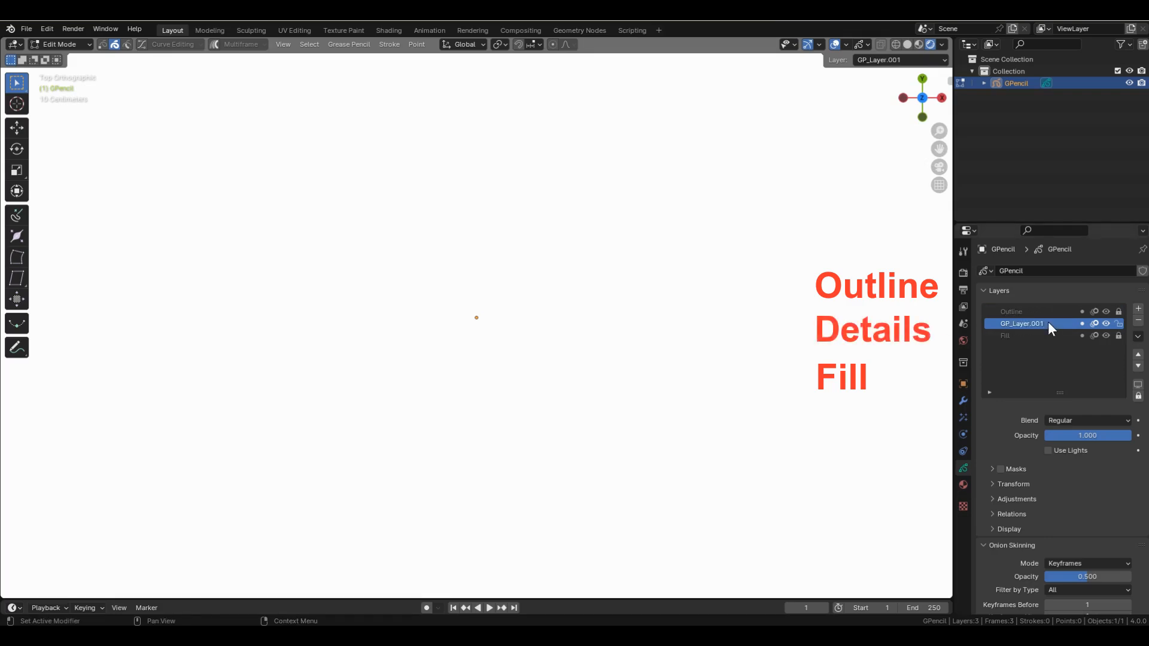
type("Details")
key("Return")
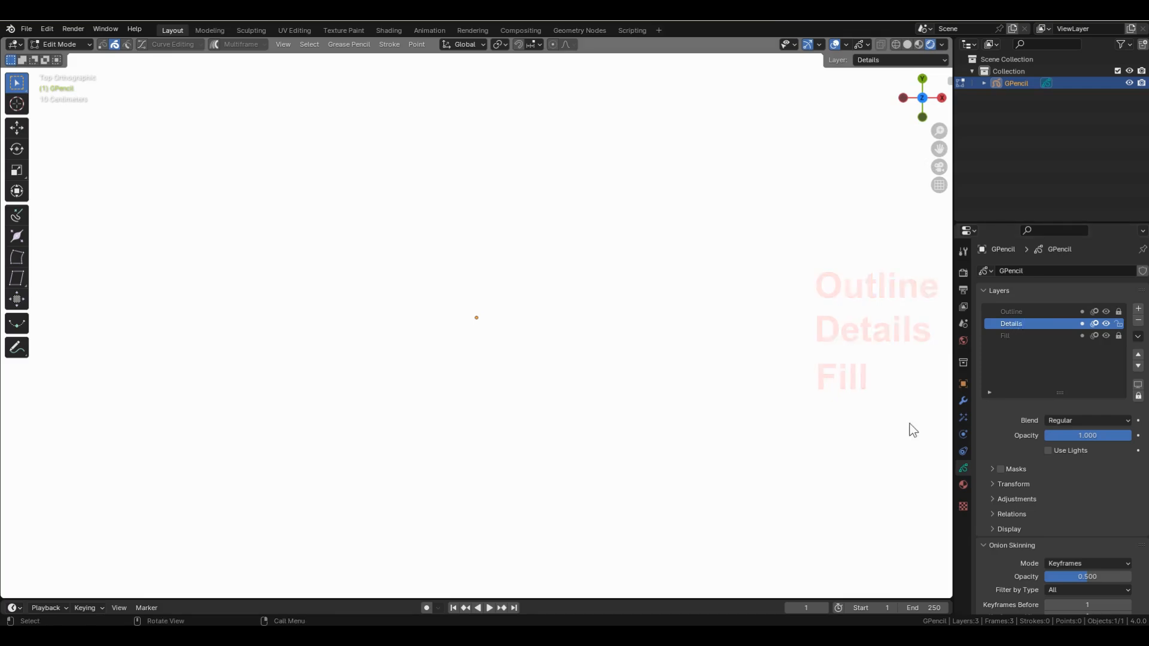
On the Fill layer in Draw Mode, create a solid light blue circle mid-canvas with the Circle tool
left_click(1011, 337)
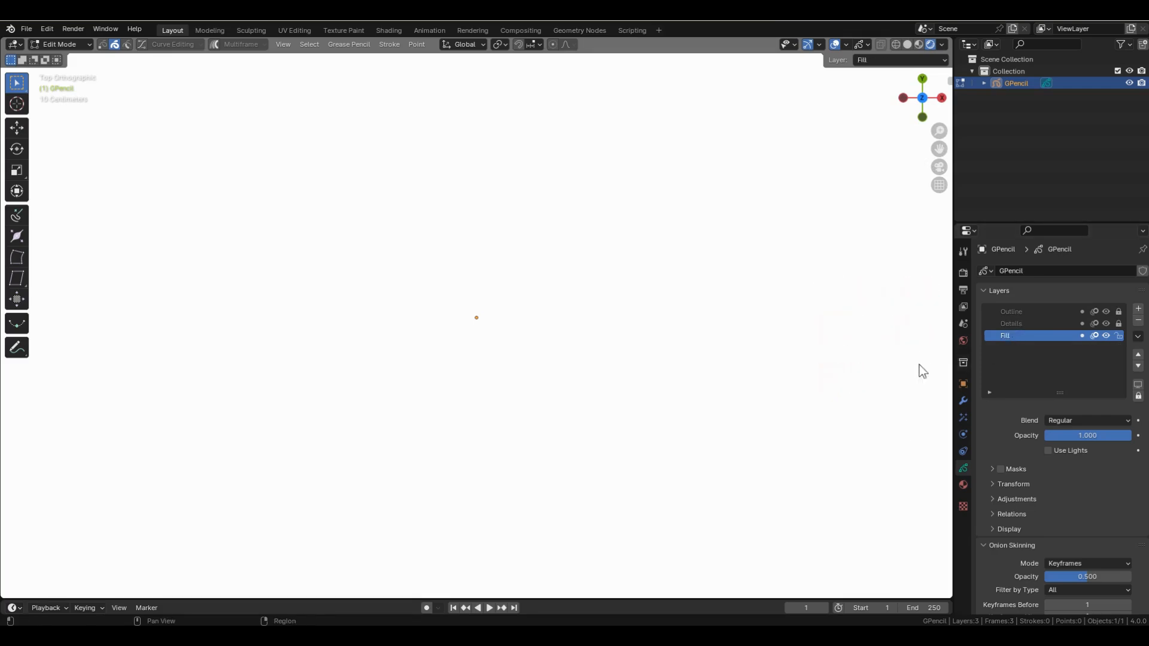
left_click(81, 45)
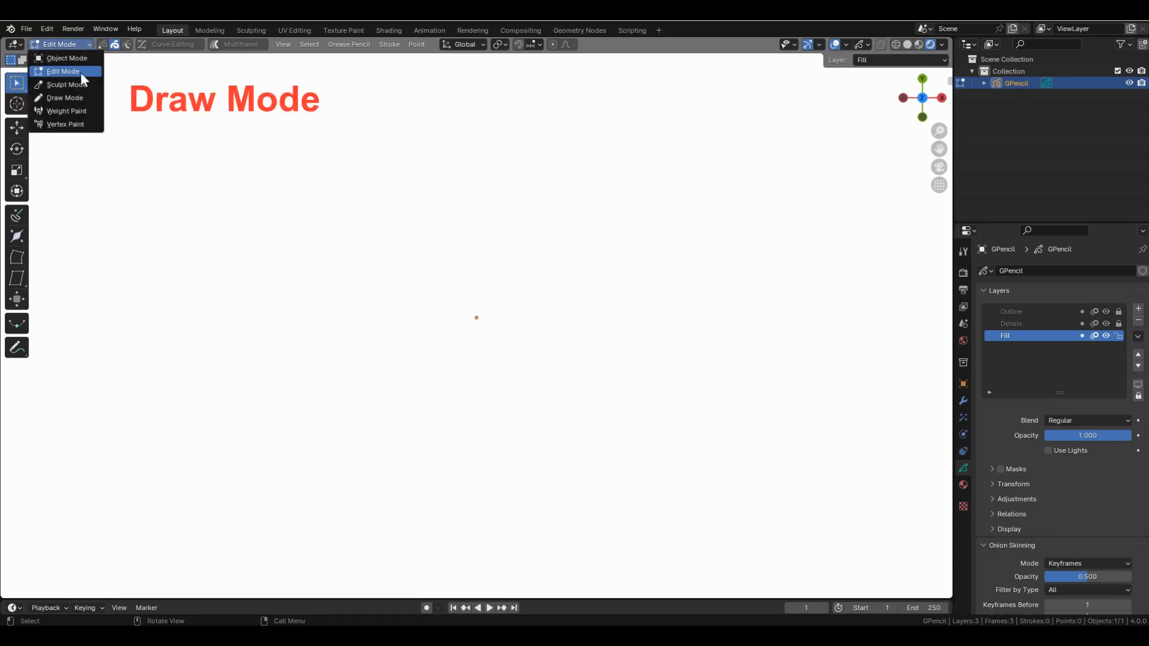
left_click(83, 96)
left_click(128, 60)
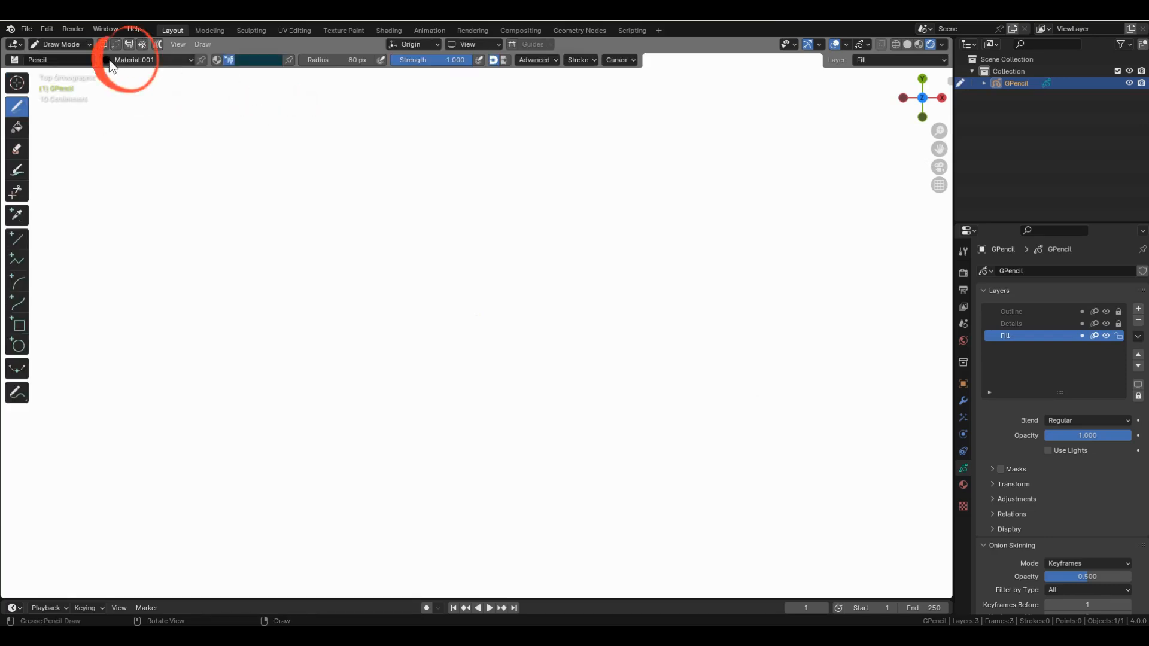
left_click(17, 345)
left_click(251, 60)
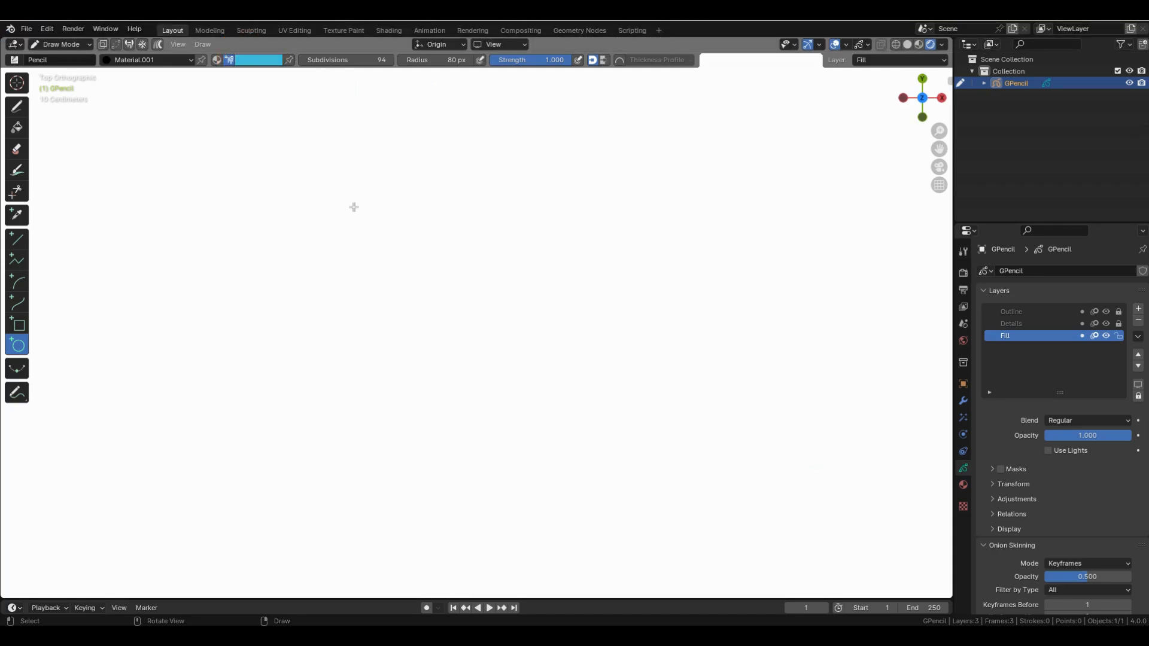
left_click_drag(350, 195, 620, 430)
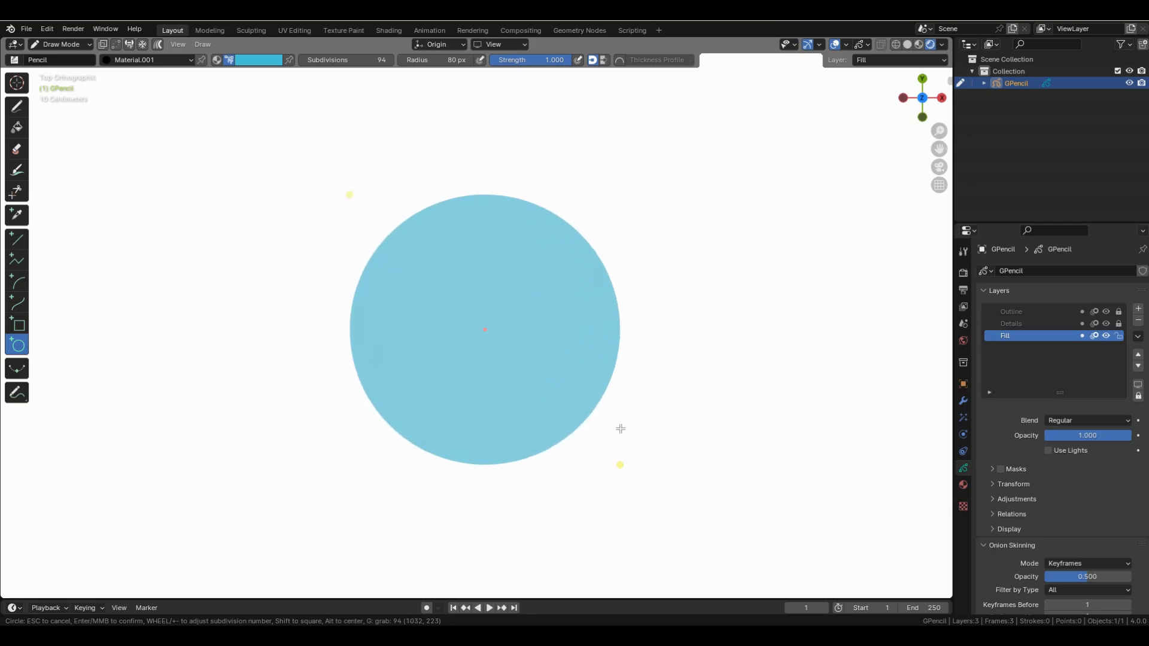
key("Return")
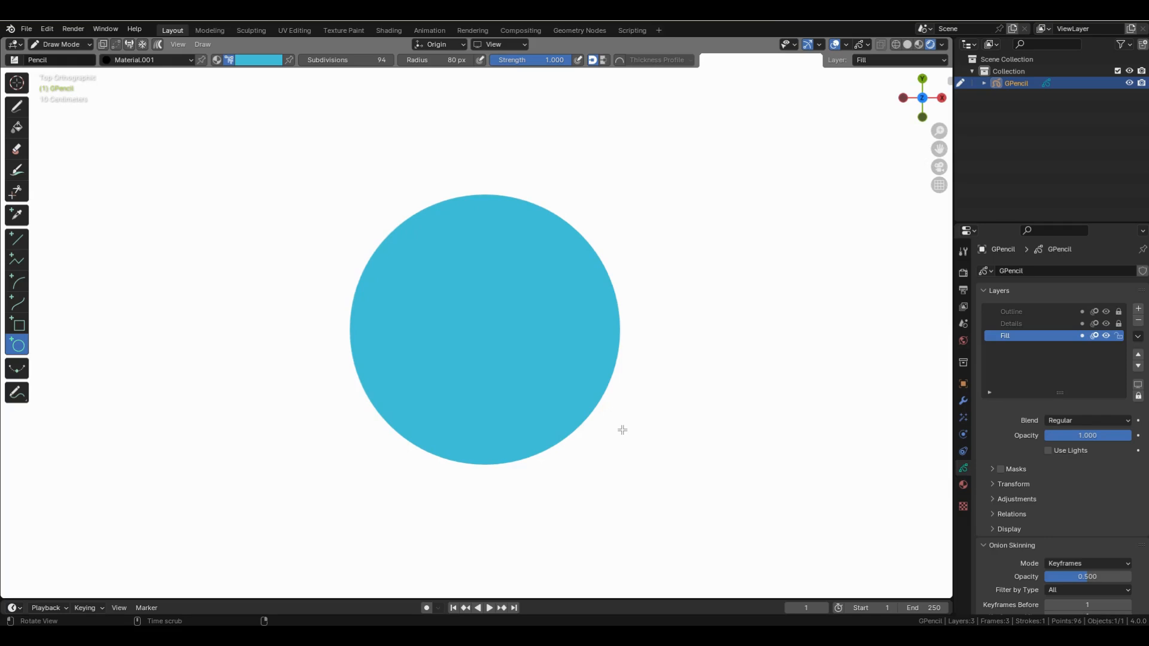
On the Outline layer, draw a dark circle outline with the Black material and place it roughly over the blue circle
left_click(1007, 311)
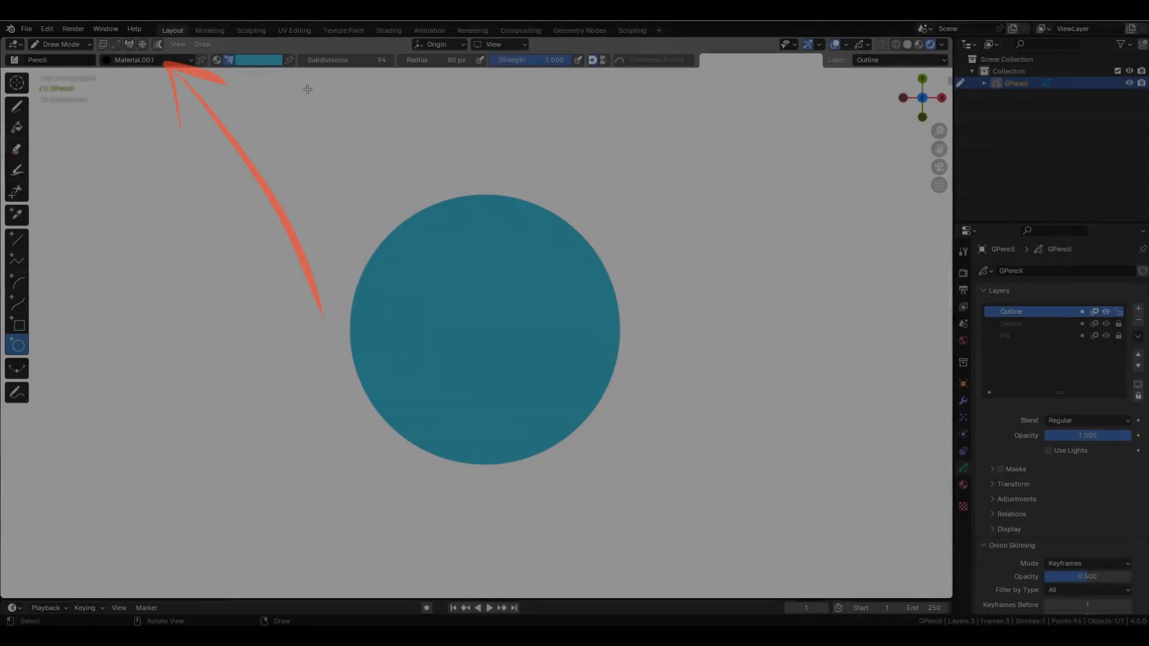
left_click(108, 61)
left_click(101, 86)
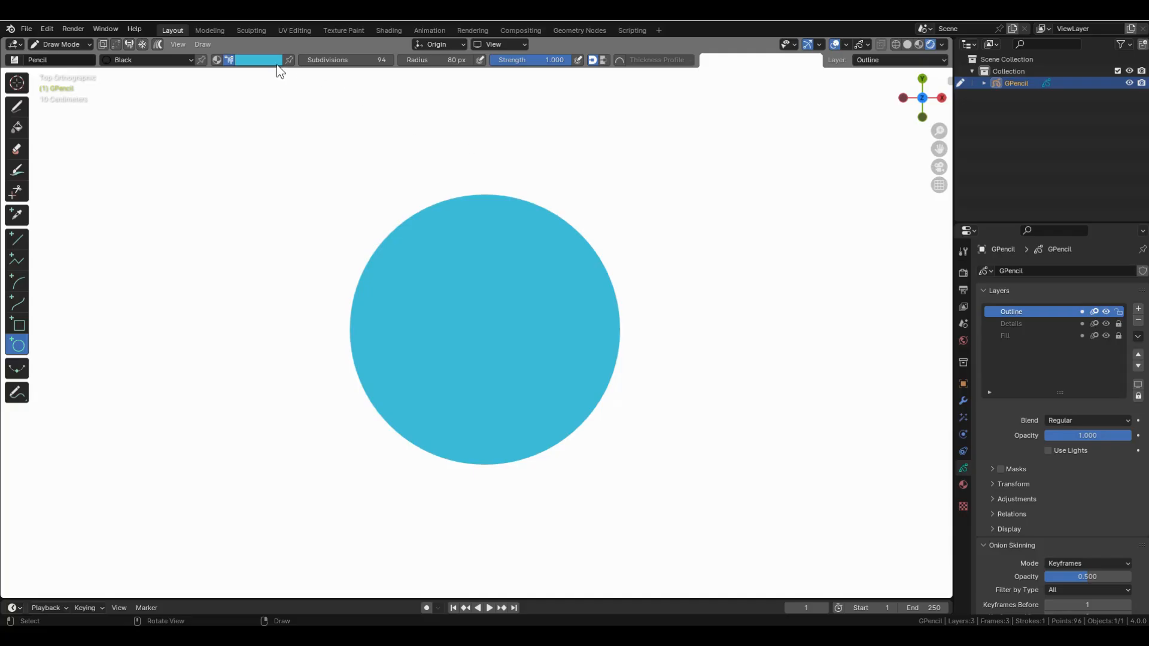
left_click(260, 63)
left_click_drag(311, 100, 312, 134)
left_click_drag(375, 246, 641, 458)
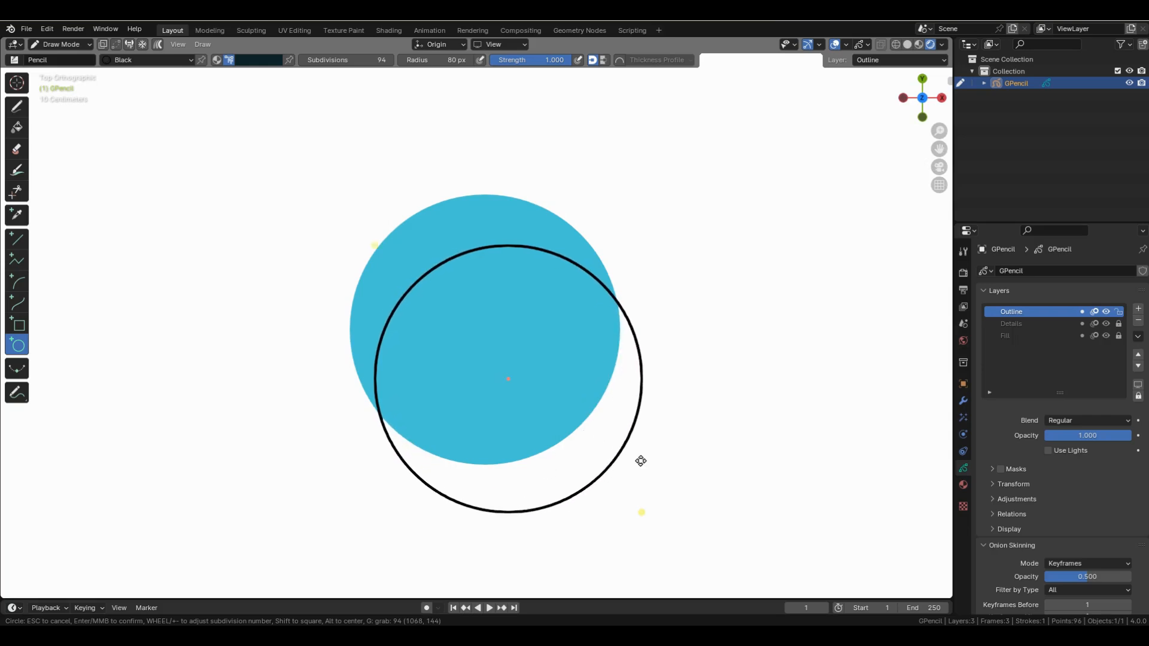
key("g")
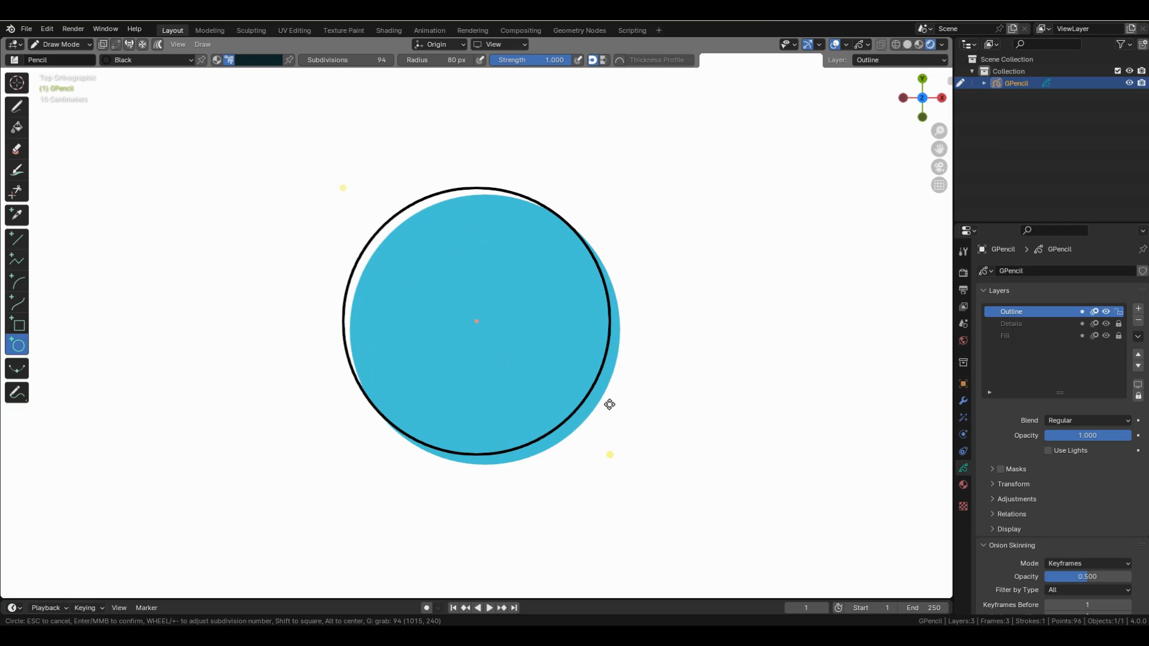
key("Return")
In Edit Mode, align the outline with the blue circle, scale it to fit, thicken its stroke and return to Draw Mode
left_click(60, 44)
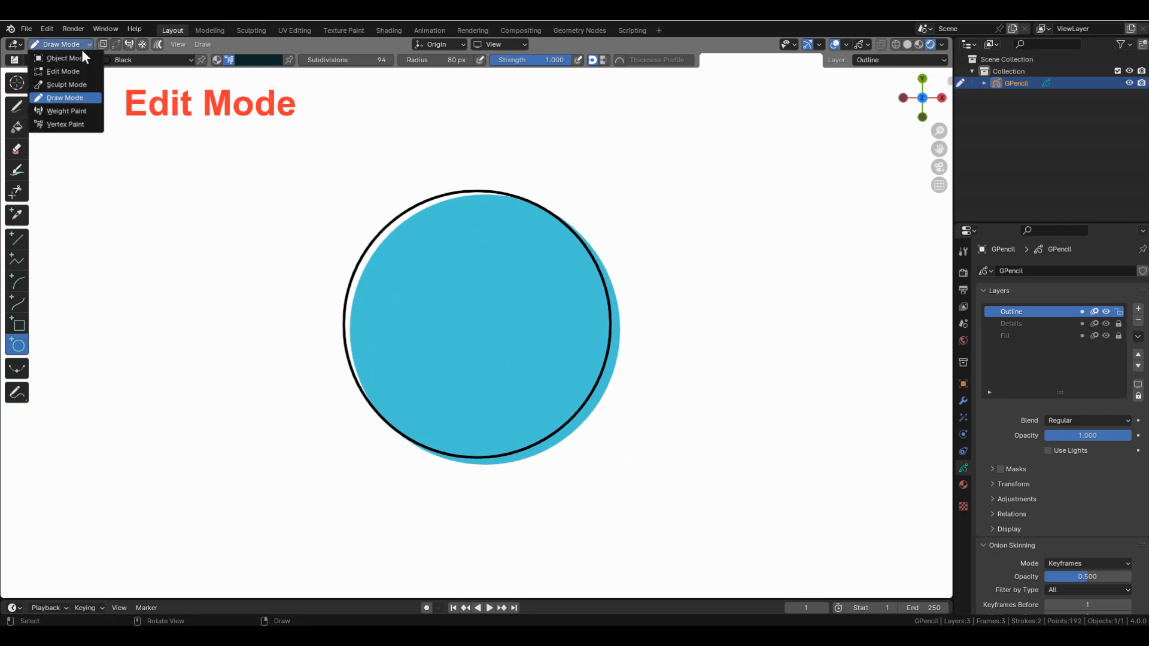
left_click(57, 63)
key("a")
key("g")
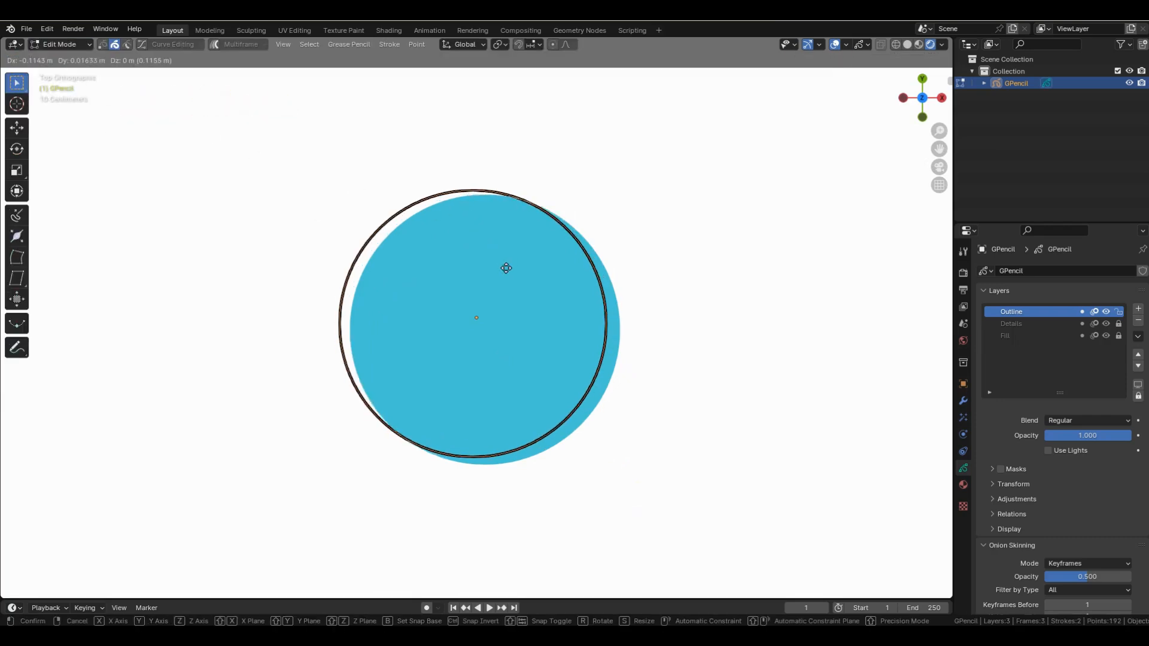
left_click(566, 250)
key("s")
left_click(616, 252)
key("alt+s")
left_click(716, 497)
key("Tab")
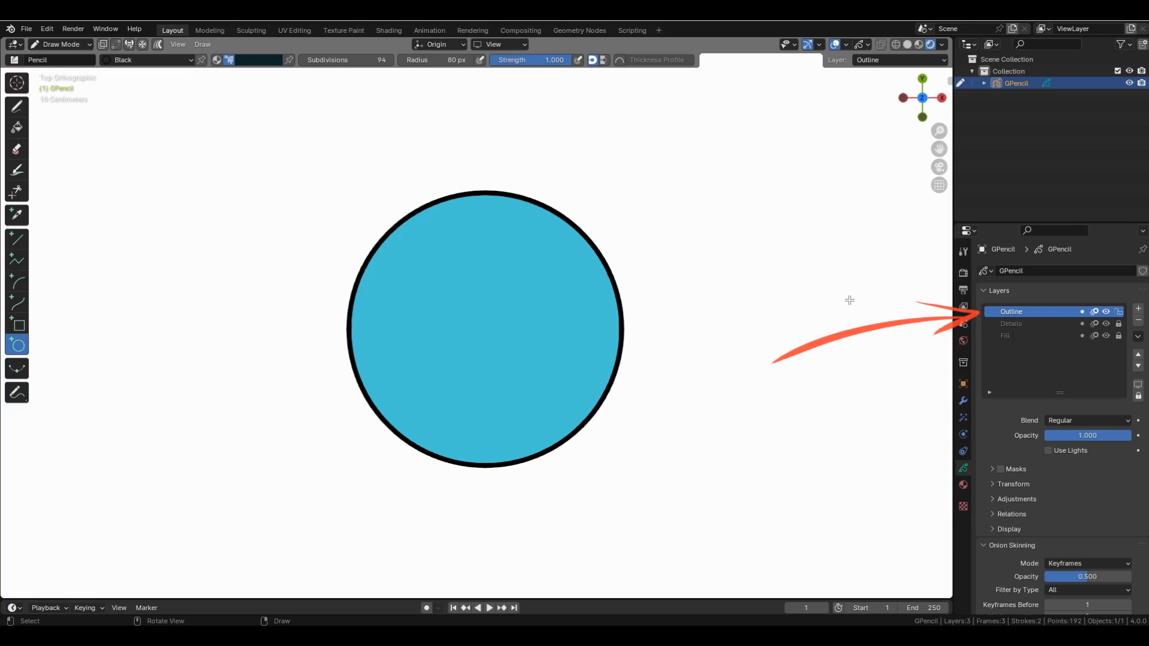
On the Details layer, draw two pale cyan highlights near the circle's upper right edge using the Draw tool and Material.001
left_click(1009, 324)
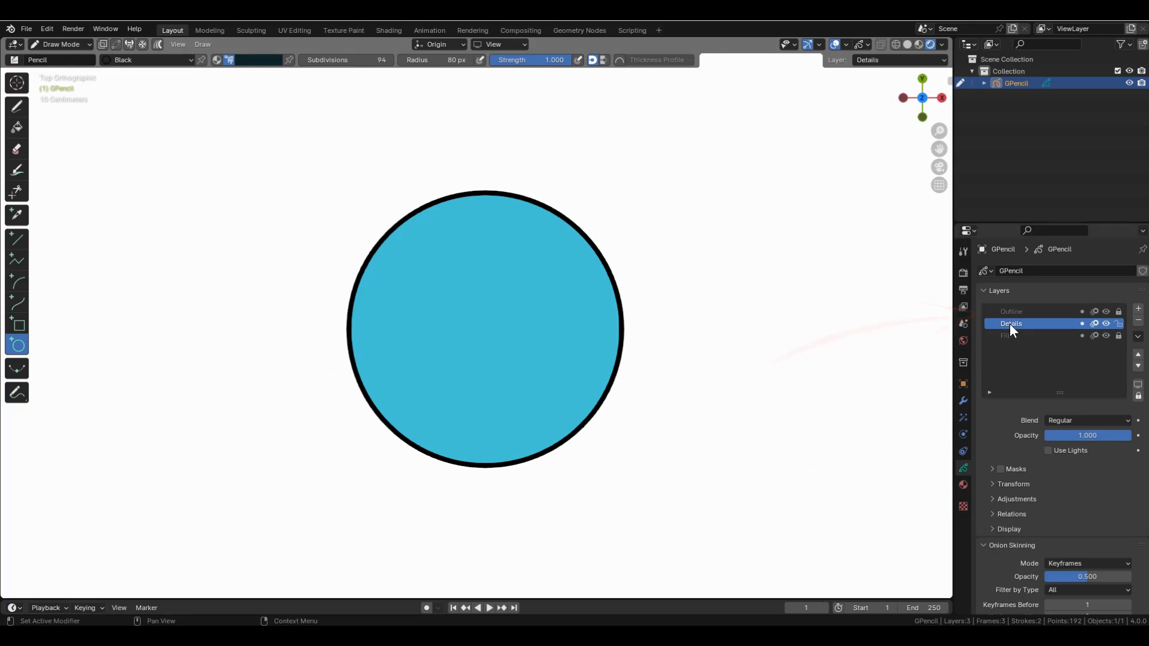
left_click(146, 59)
left_click(99, 98)
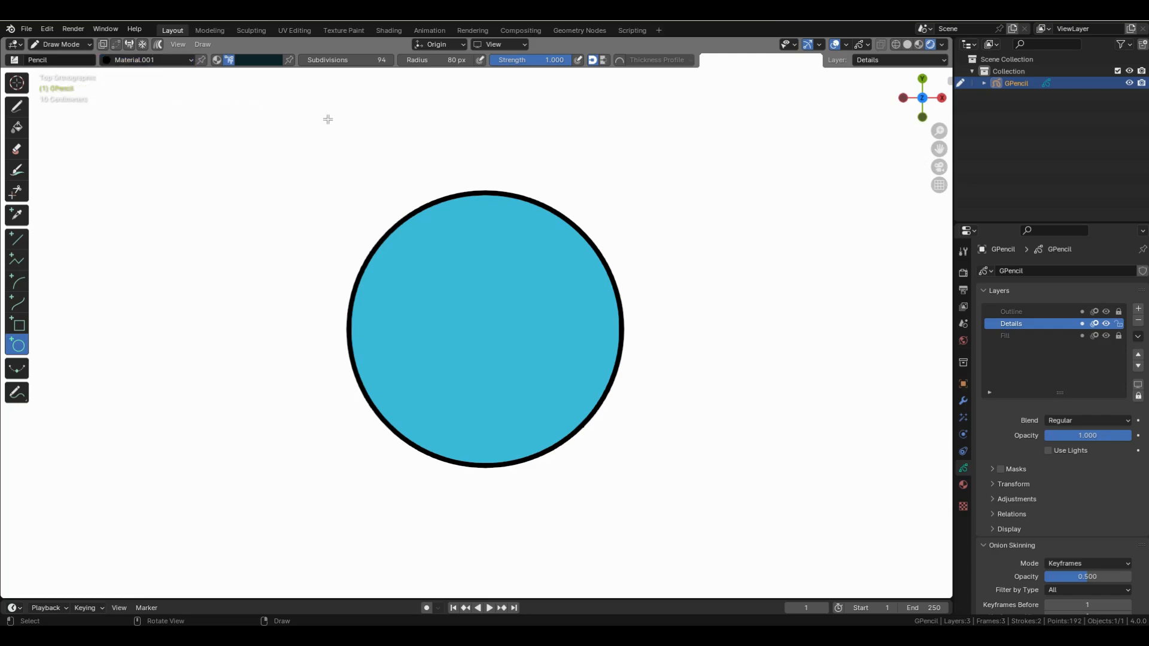
left_click(19, 110)
left_click(257, 60)
left_click_drag(314, 88, 312, 80)
left_click_drag(250, 98, 253, 103)
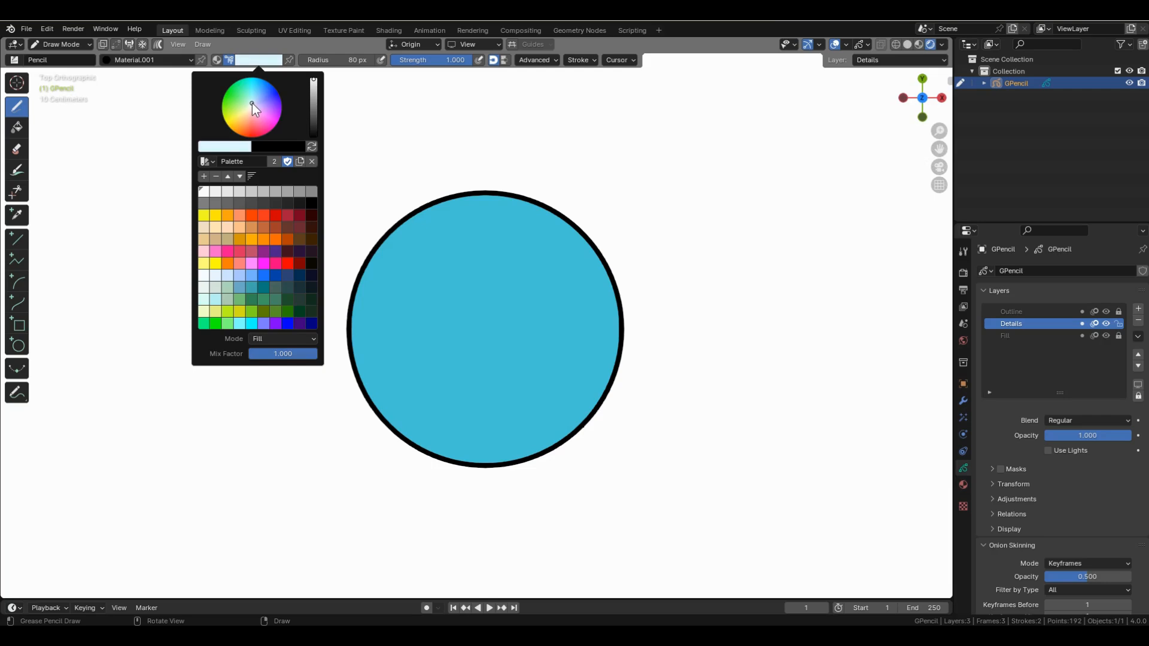
mouse_move(480, 221)
left_mouse_down()
mouse_move(536, 233)
mouse_move(487, 235)
mouse_move(482, 223)
left_mouse_up()
left_click_drag(543, 244, 546, 248)
Darken the drawing colour and draw a crescent-shaped shadow along the circle's lower left edge
scroll(568, 295, "up", 2)
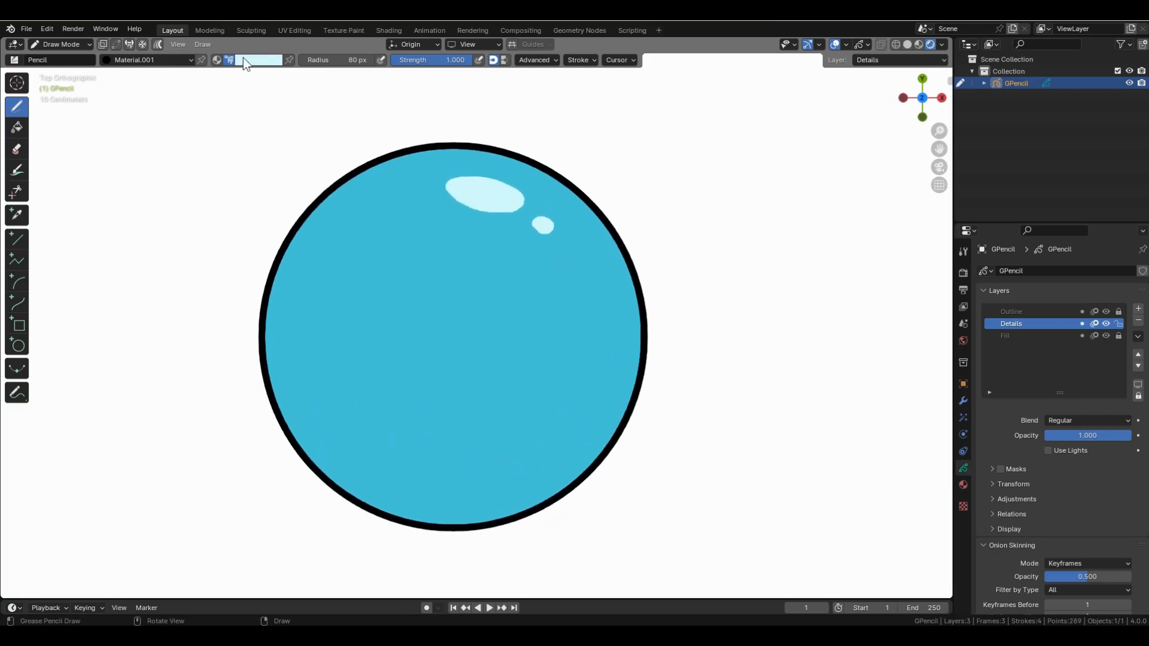
left_click(243, 57)
left_click_drag(313, 84, 313, 103)
mouse_move(295, 298)
left_mouse_down()
mouse_move(305, 404)
mouse_move(500, 499)
mouse_move(326, 389)
mouse_move(301, 296)
left_mouse_up()
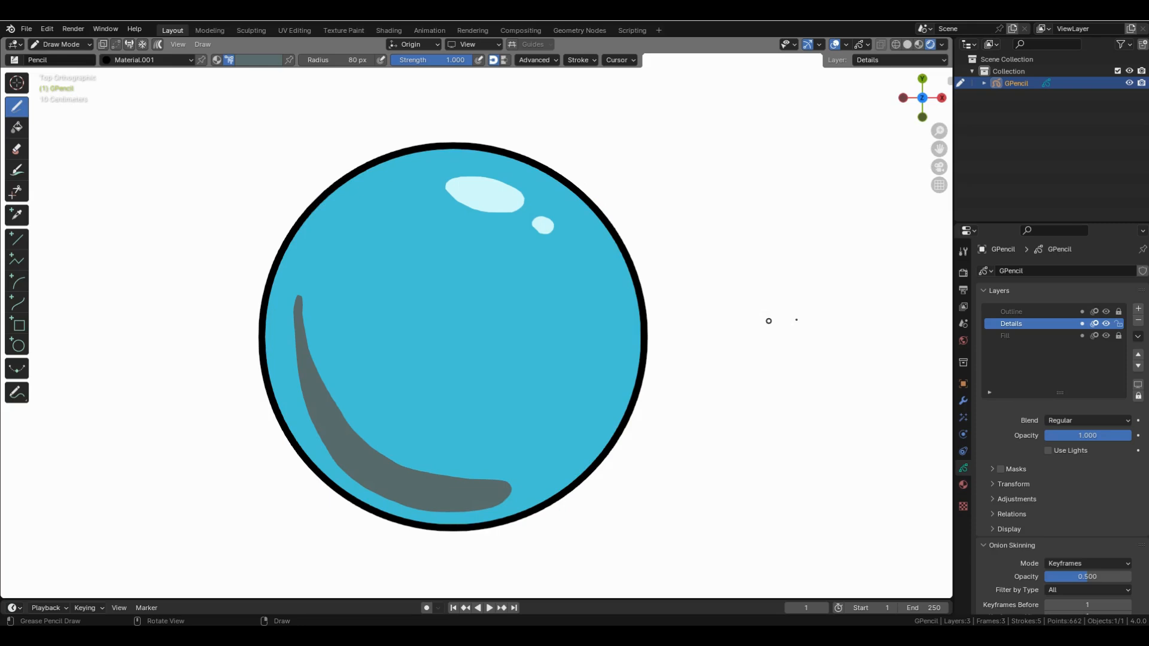
Move the Outline layer below Details and Fill, then restore it to the top of the layer stack
left_click(1019, 311)
left_click(1138, 367)
left_click(1137, 368)
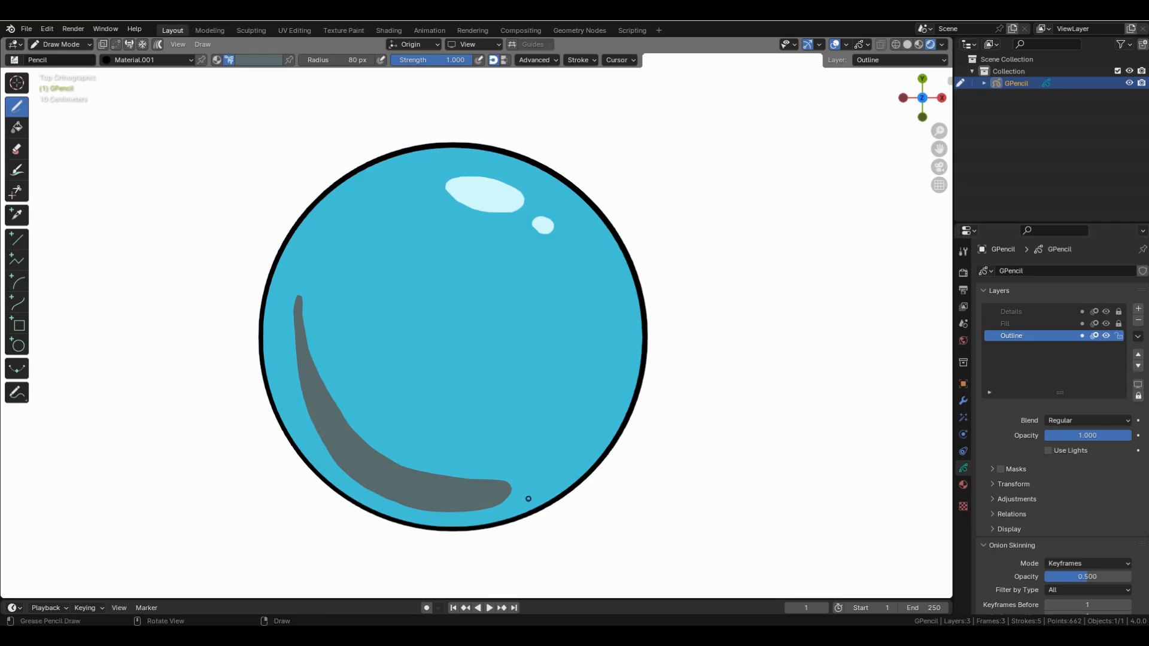
left_click(1138, 354)
left_click(1138, 354)
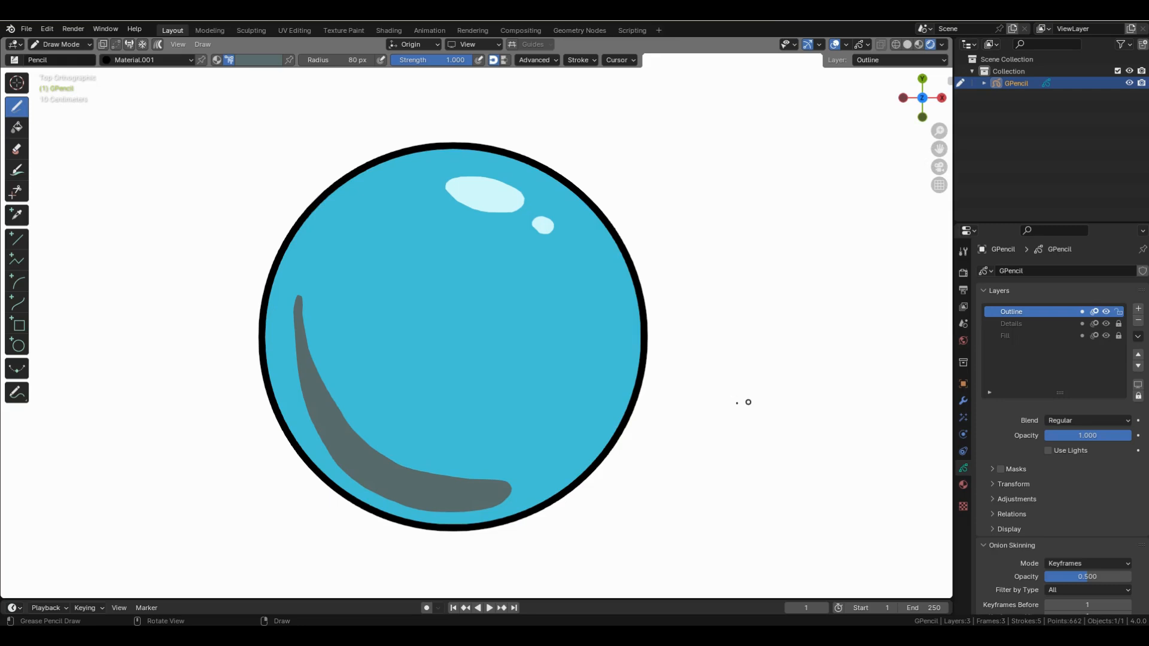
Undo the layer reordering, the shadow, the highlights and the outline, back to the plain blue circle
key("ctrl+z")
key("ctrl+z")
key("ctrl+z")
key("ctrl+z")
key("ctrl+z")
key("ctrl+z")
key("ctrl+z")
key("ctrl+z")
key("ctrl+z")
key("ctrl+z")
key("ctrl+z")
key("ctrl+z")
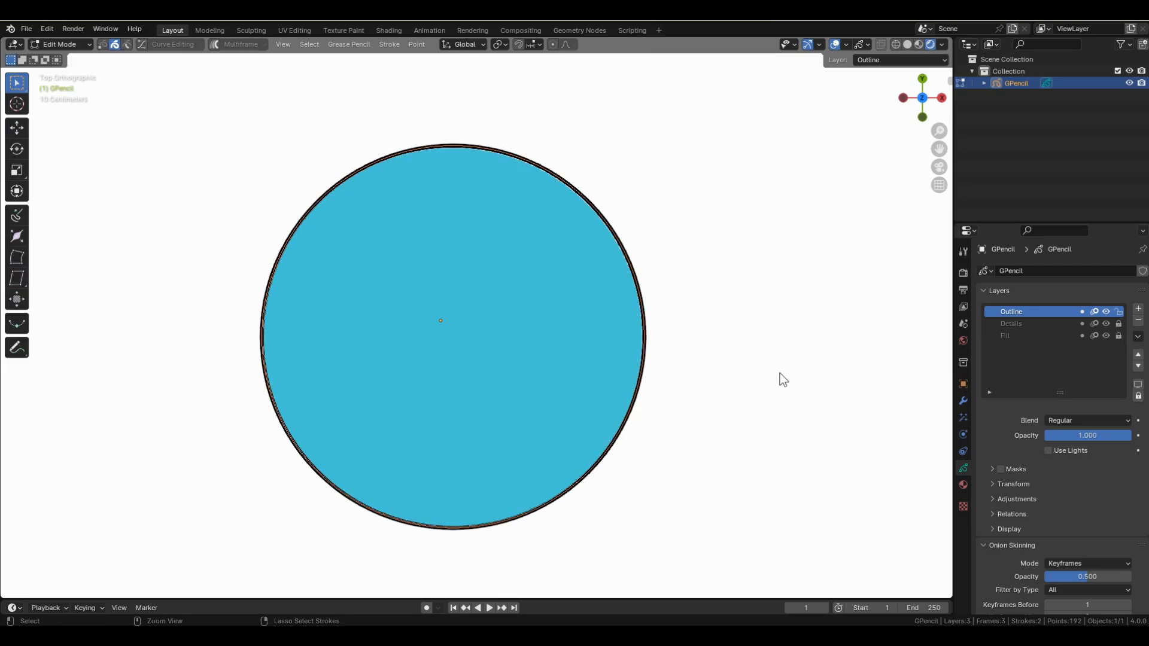
key("ctrl+z")
key("ctrl+z")
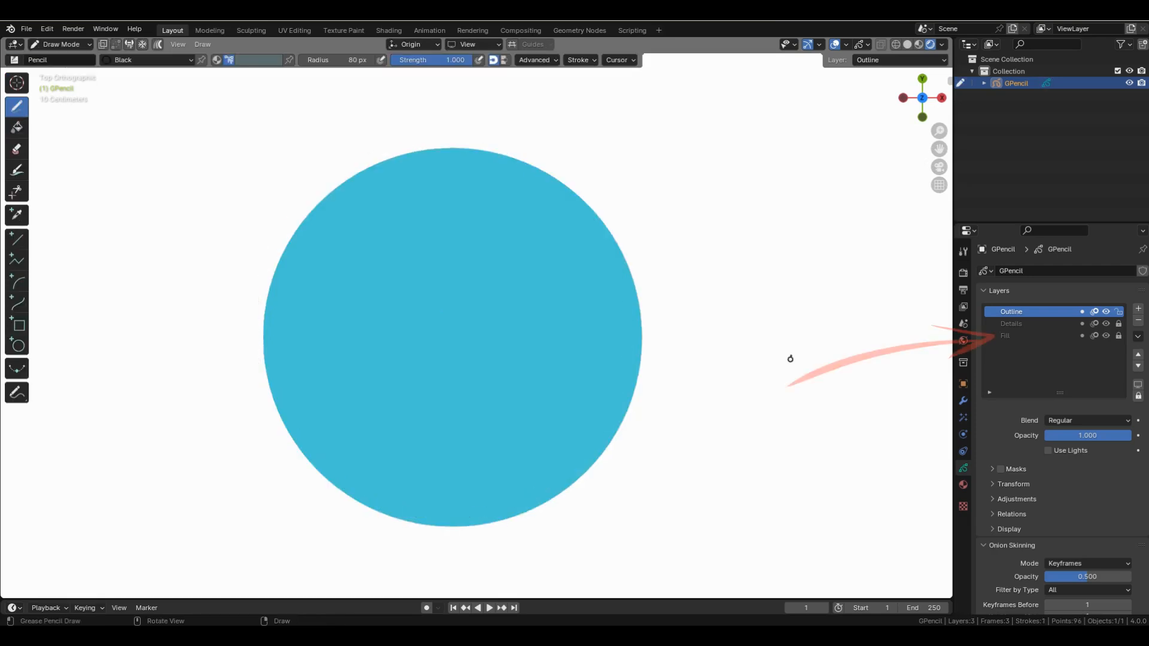
Make the Fill layer active, enter Edit Mode and select the blue circle, leaving it in its original position
left_click(1011, 336)
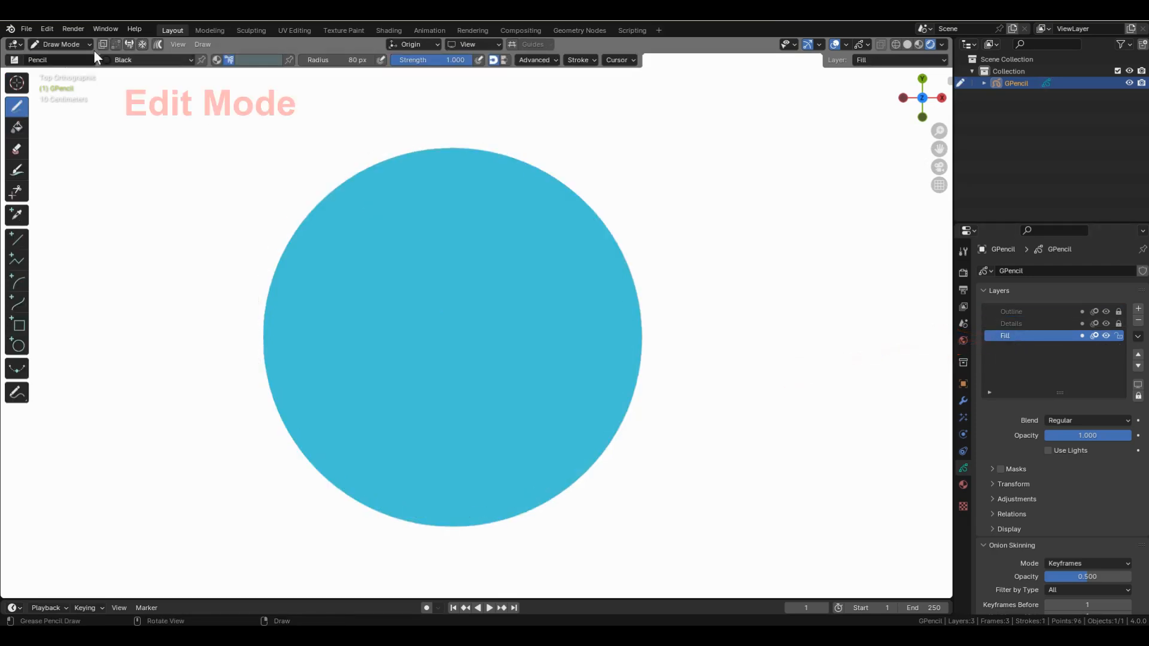
left_click(87, 43)
left_click(73, 72)
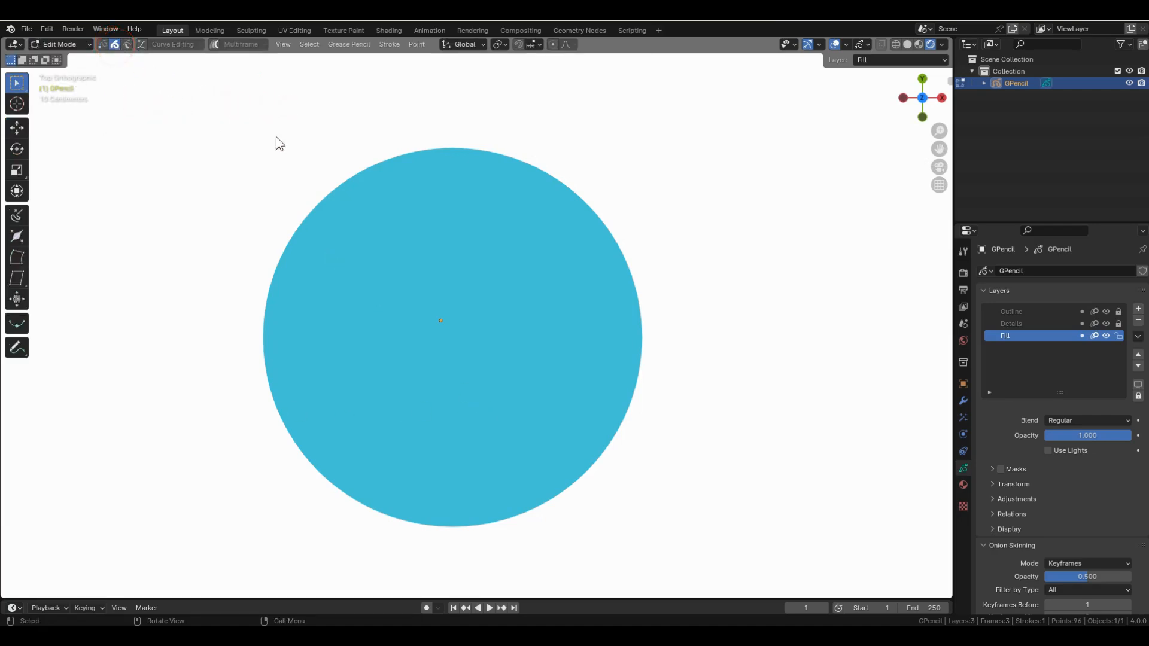
left_click_drag(648, 278, 555, 350)
key("g")
right_click(591, 342)
Duplicate the selected blue circle stroke in place and move the copy to the Outline layer
key("shift+d")
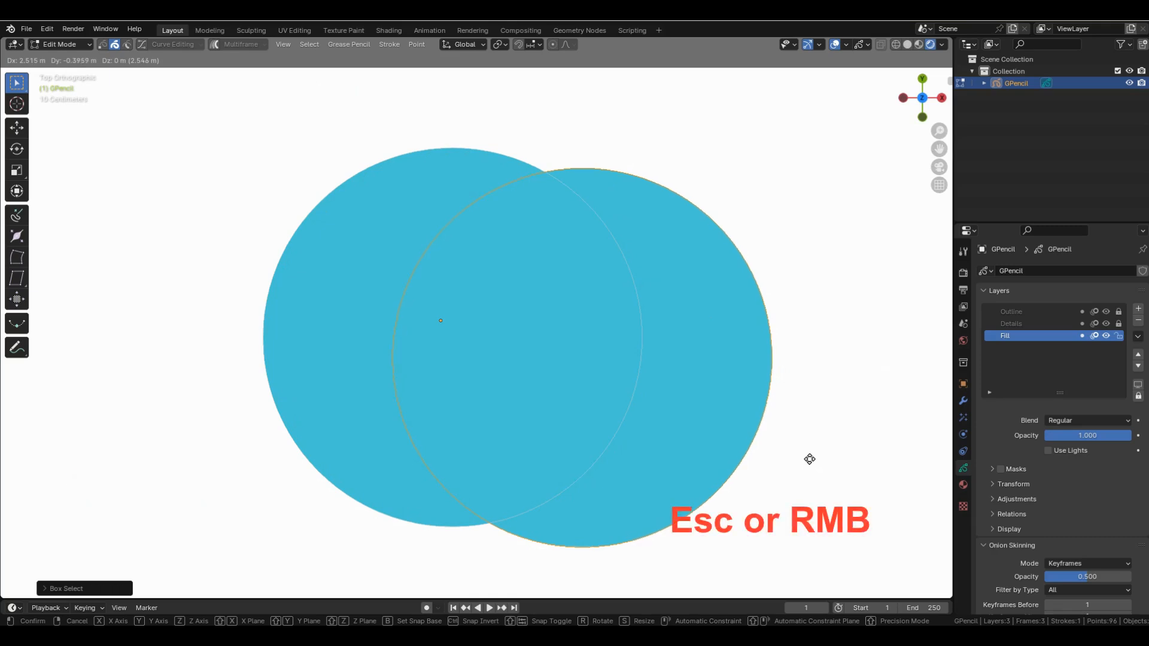
right_click(809, 459)
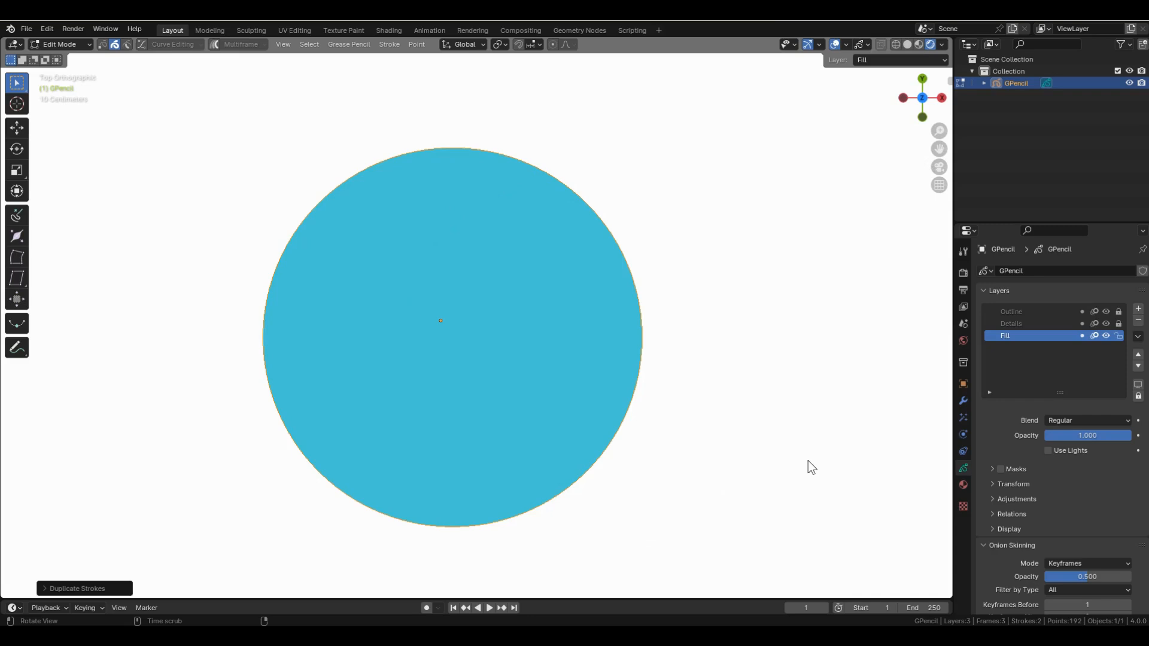
key("m")
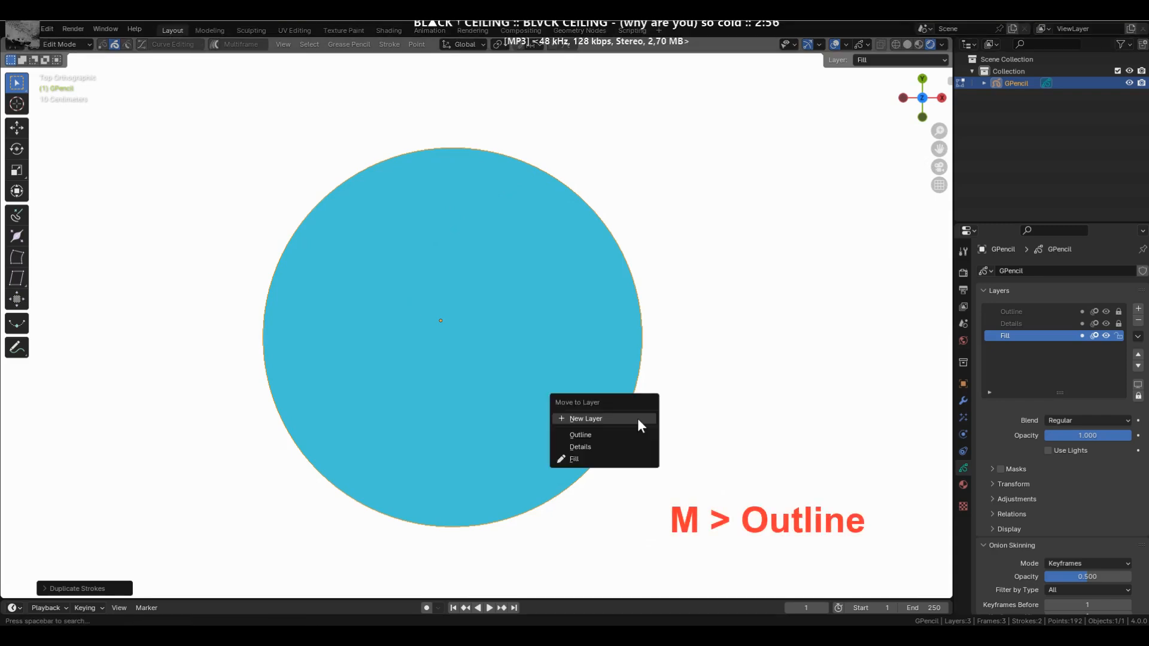
left_click(601, 435)
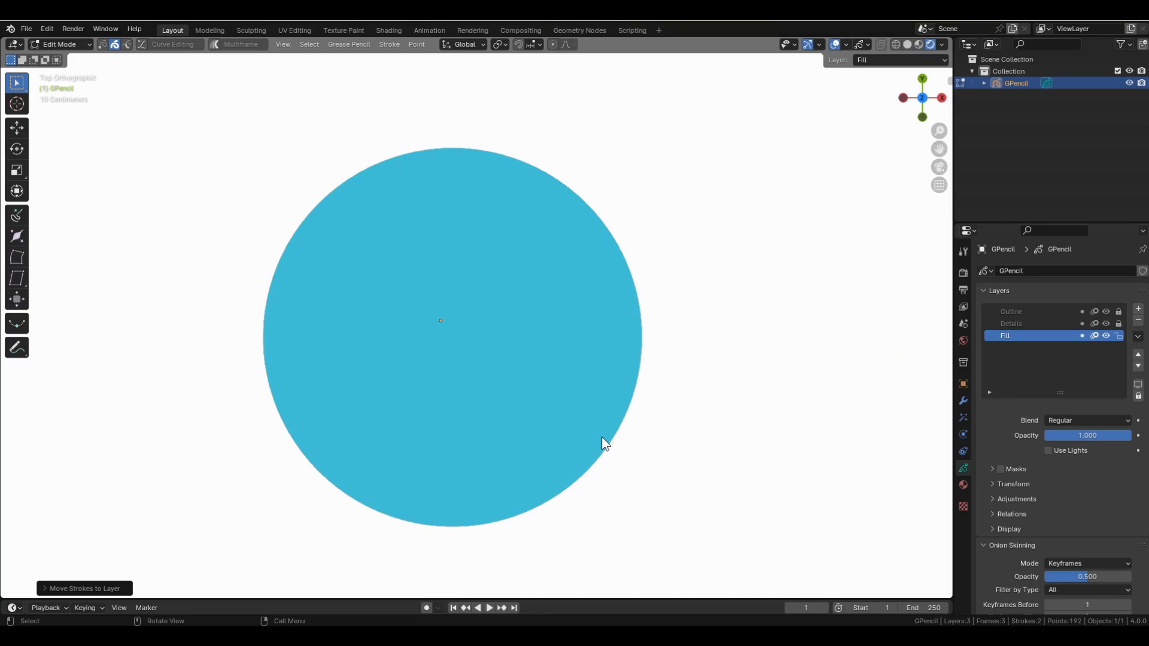
Make the Outline layer active, select its circle stroke and assign the Black material to it
left_click(1014, 313)
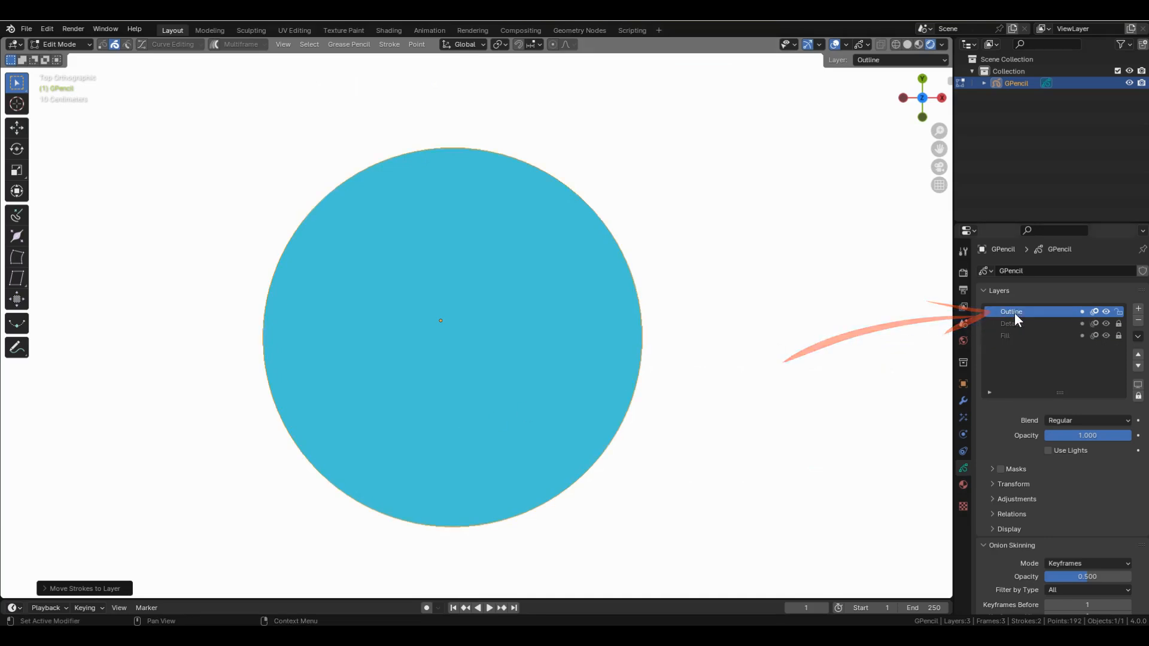
mouse_move(708, 210)
left_mouse_down()
mouse_move(566, 328)
mouse_move(576, 325)
left_mouse_up()
right_click(575, 325)
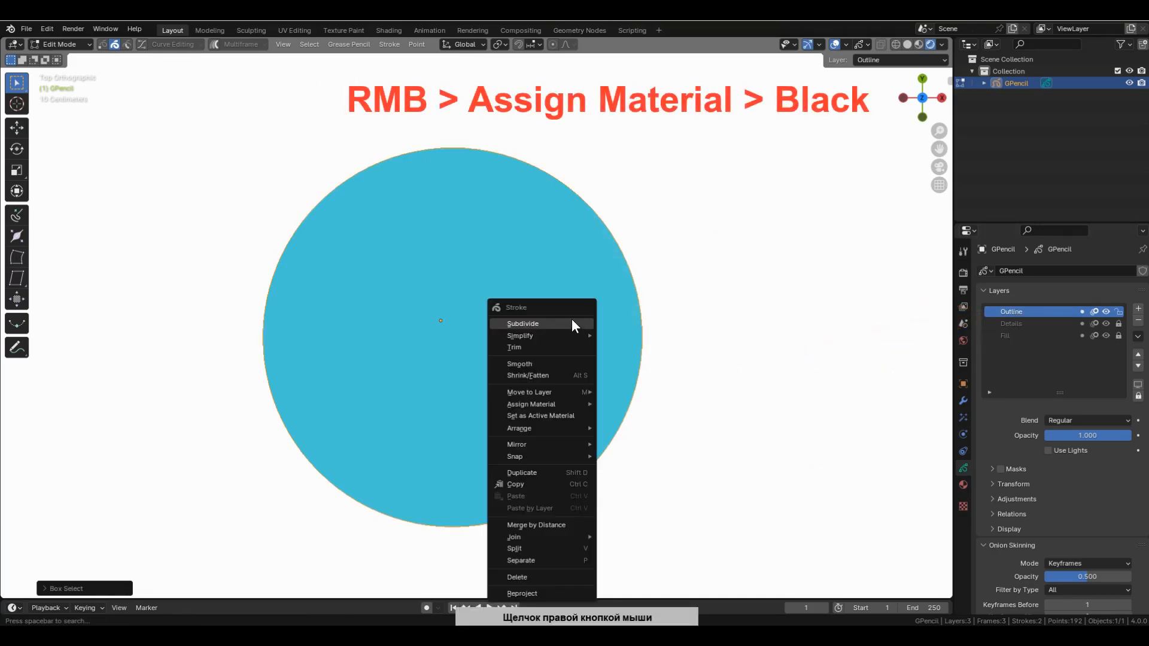
mouse_move(564, 402)
left_click(633, 402)
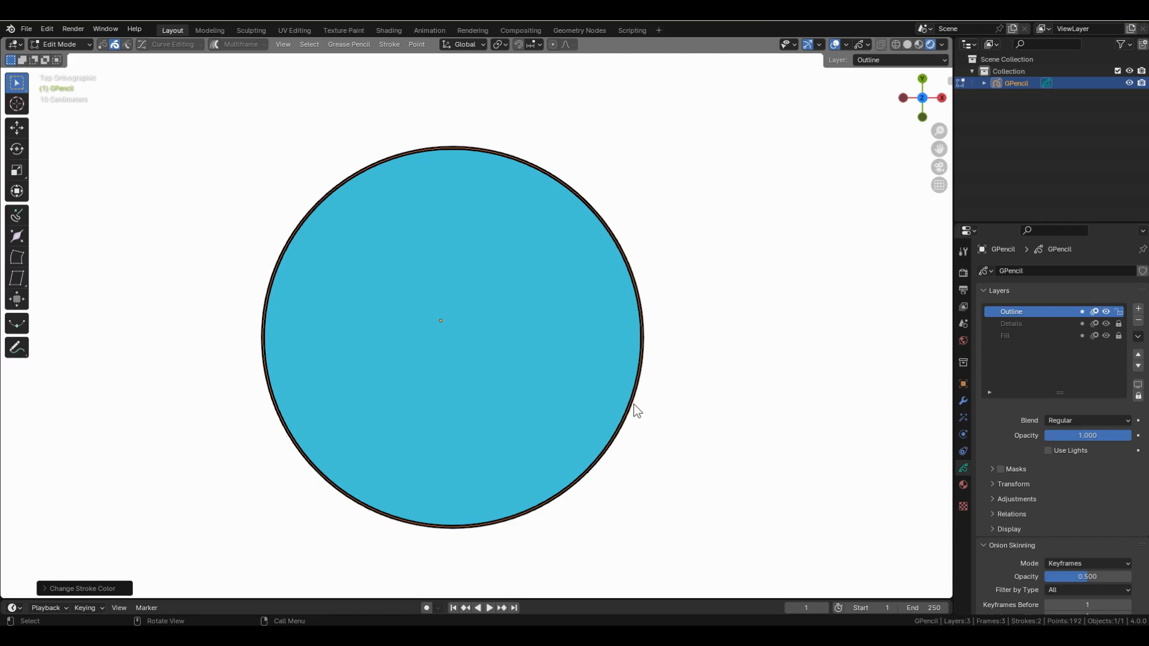
On the Details layer in Draw Mode, draw one large and one small white highlight near the ball's top using Material.001
left_click(1012, 323)
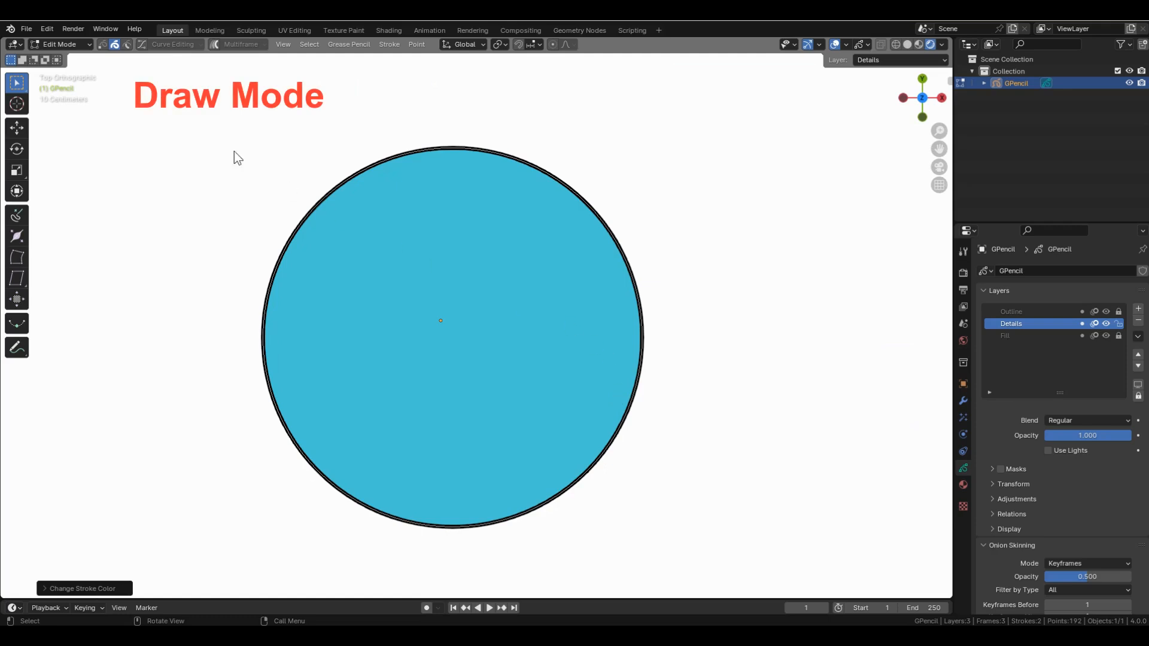
left_click(88, 45)
left_click(76, 97)
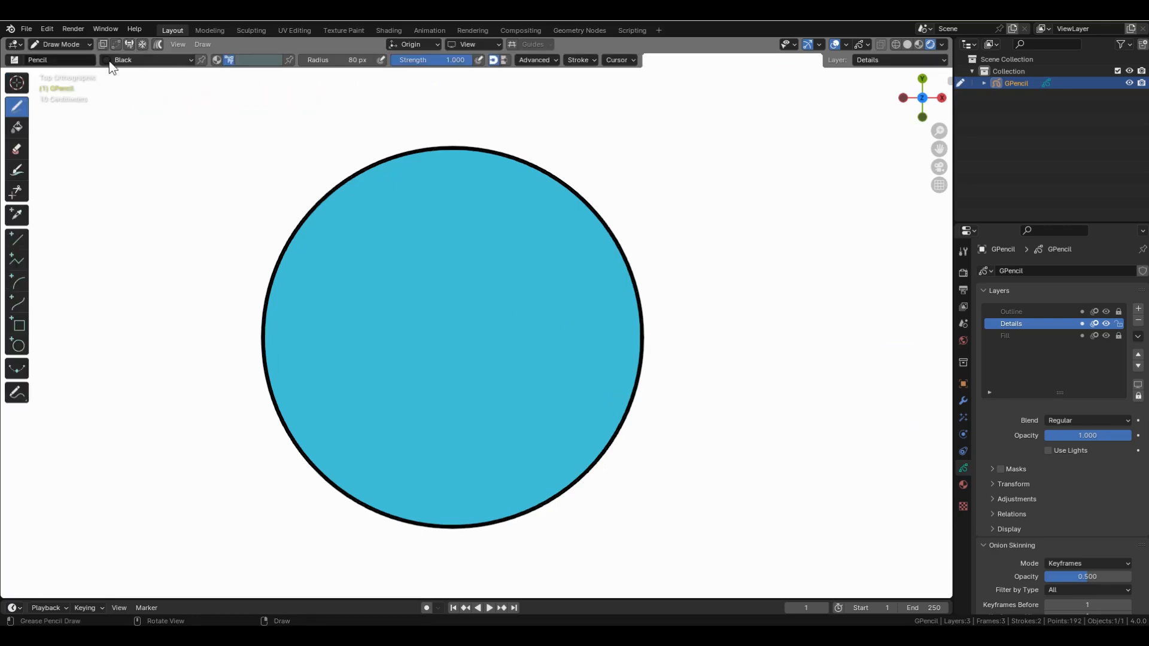
left_click(106, 62)
left_click(103, 99)
left_click(257, 60)
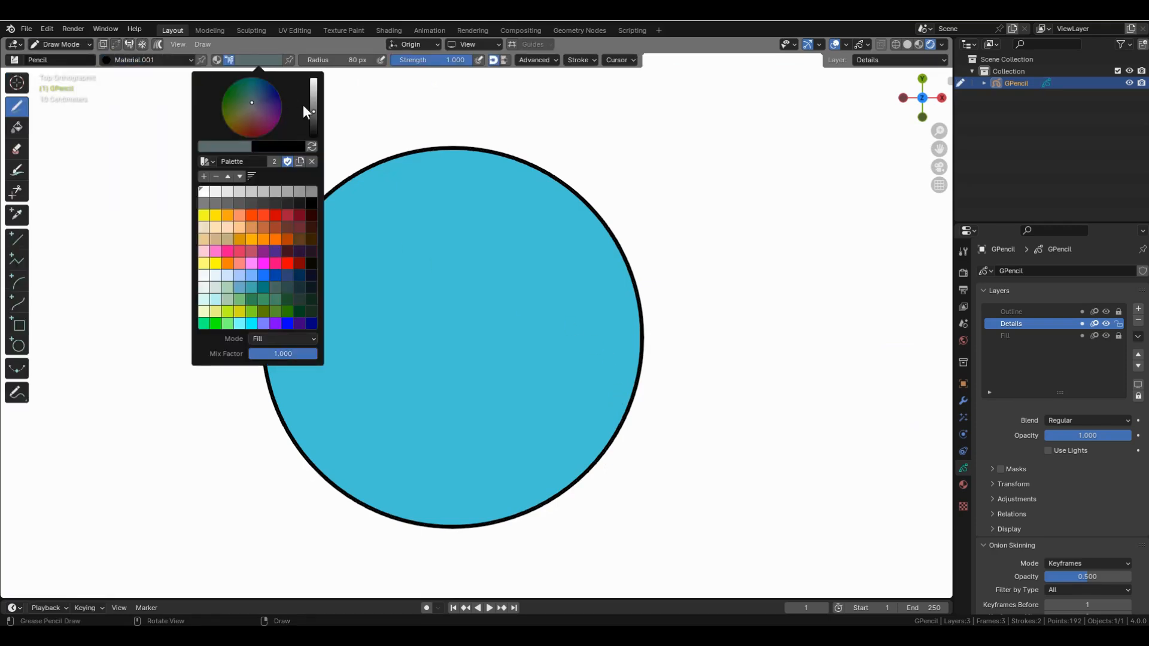
left_click_drag(312, 105, 312, 66)
left_click(251, 105)
mouse_move(437, 174)
left_mouse_down()
mouse_move(452, 167)
mouse_move(472, 210)
mouse_move(431, 182)
mouse_move(437, 173)
left_mouse_up()
mouse_move(524, 226)
left_mouse_down()
mouse_move(529, 207)
mouse_move(522, 215)
left_mouse_up()
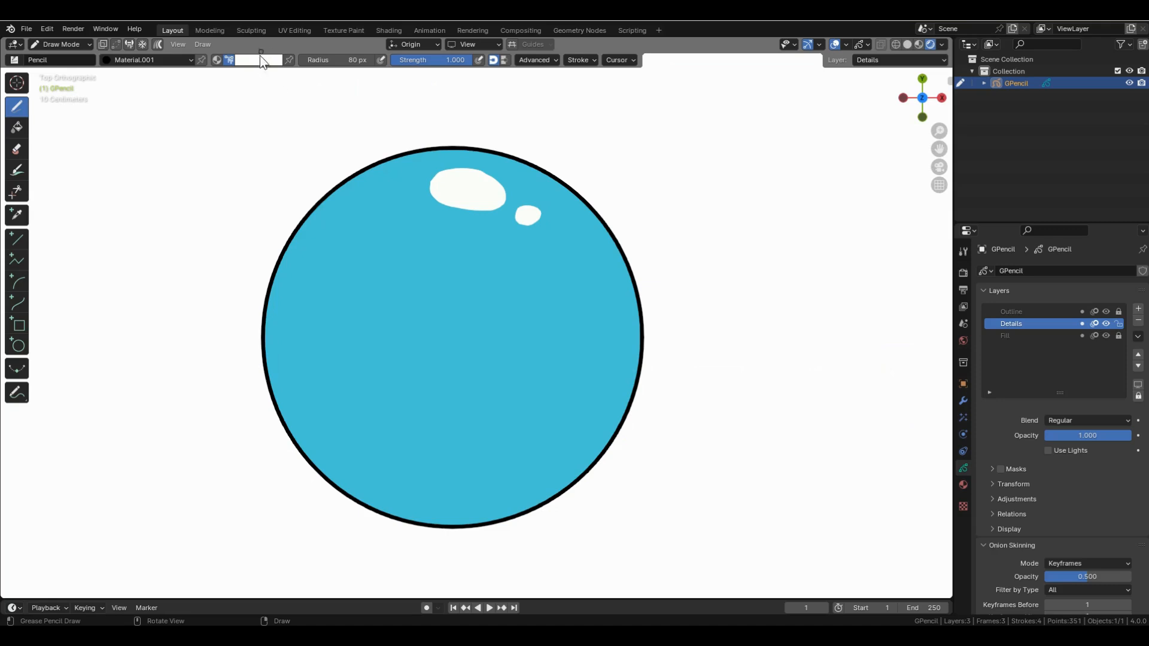
Draw a black crescent shadow along the ball's lower left edge and set the Details layer opacity to 0.633
left_click(260, 60)
left_click_drag(311, 91, 312, 111)
mouse_move(292, 305)
left_mouse_down()
mouse_move(360, 498)
mouse_move(529, 488)
mouse_move(446, 478)
mouse_move(326, 407)
mouse_move(303, 306)
left_mouse_up()
mouse_move(1071, 436)
left_mouse_down()
mouse_move(1035, 435)
mouse_move(1085, 436)
mouse_move(1035, 430)
left_mouse_up()
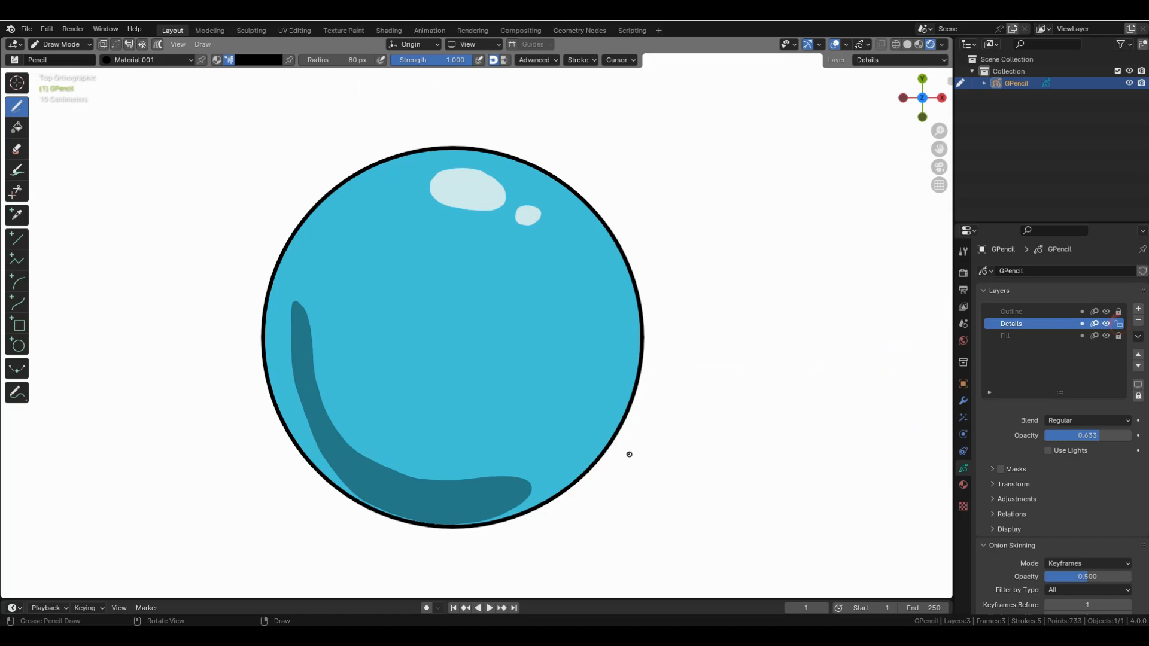
Hide the Details layer and delete all points of the blue circle on the Fill layer in Edit Mode
left_click(1106, 324)
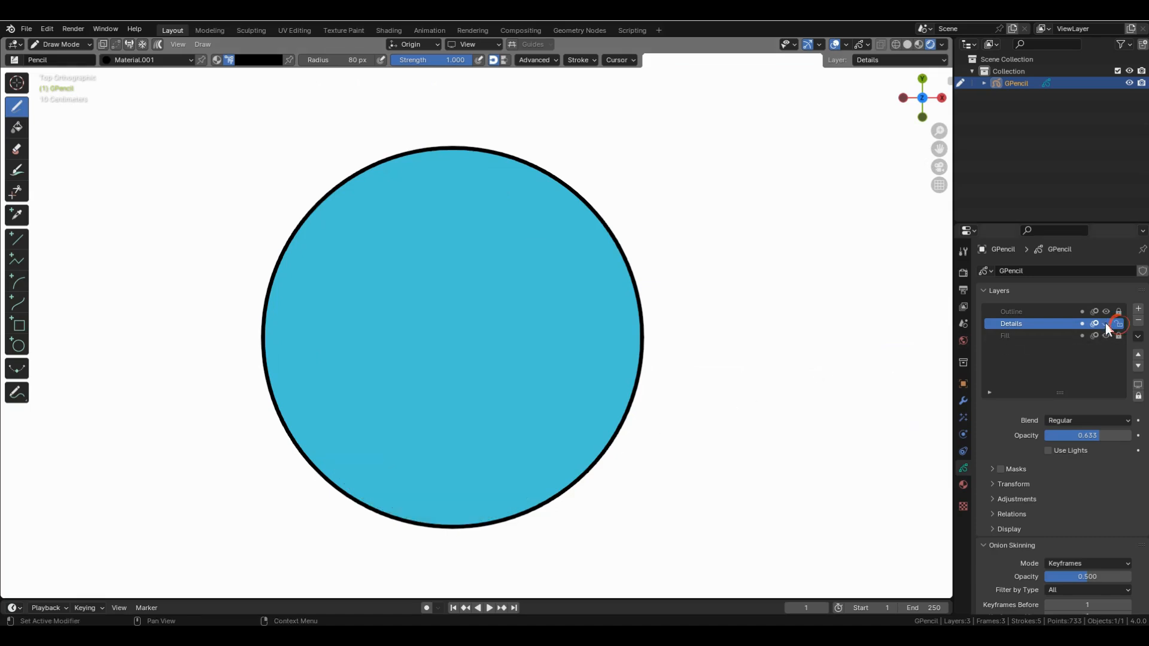
left_click(1004, 335)
key("Tab")
key("x")
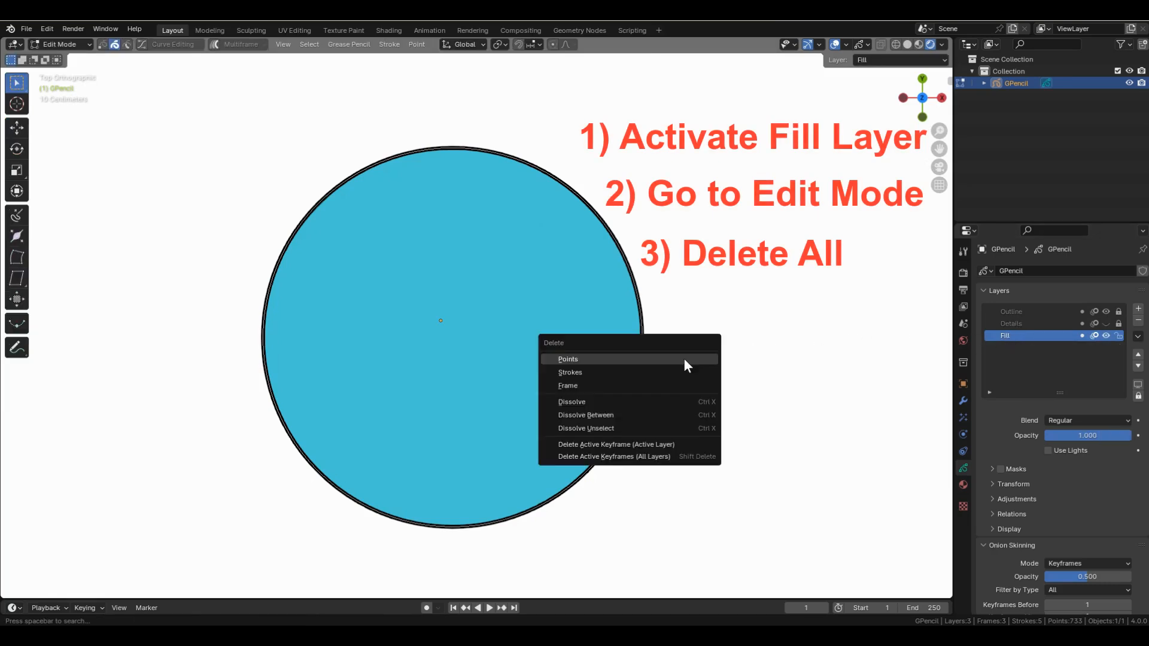
left_click(673, 362)
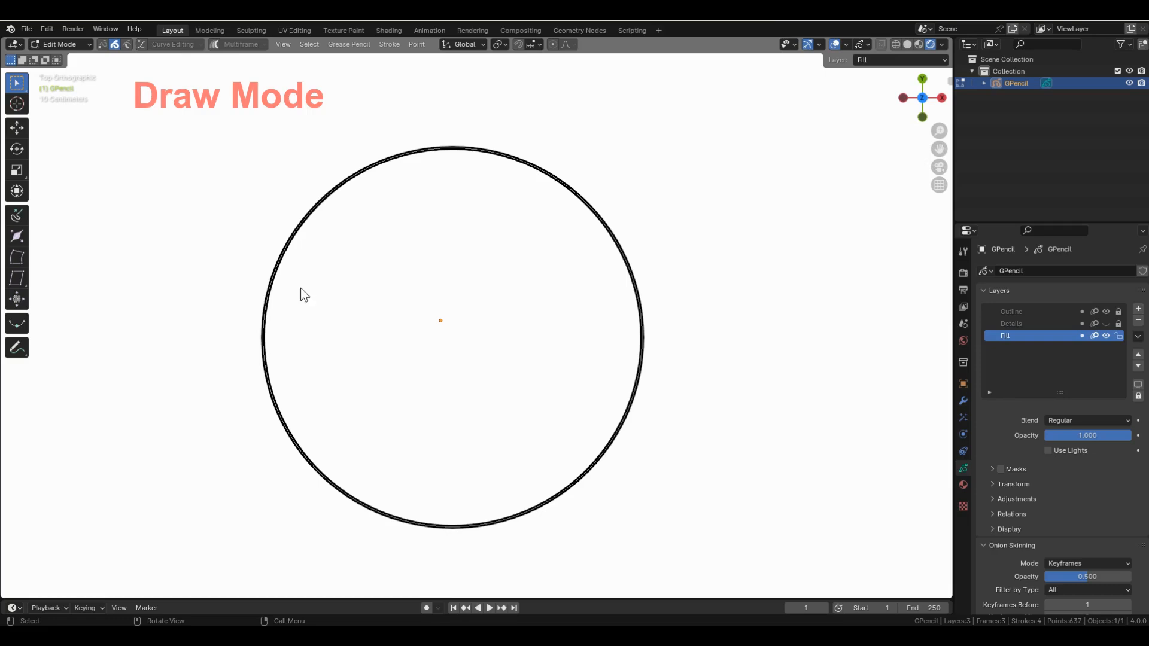
Return to Draw Mode and fill the inside of the outline with light blue on the Fill layer, using the Fill tool and Material.001
left_click(86, 45)
left_click(65, 98)
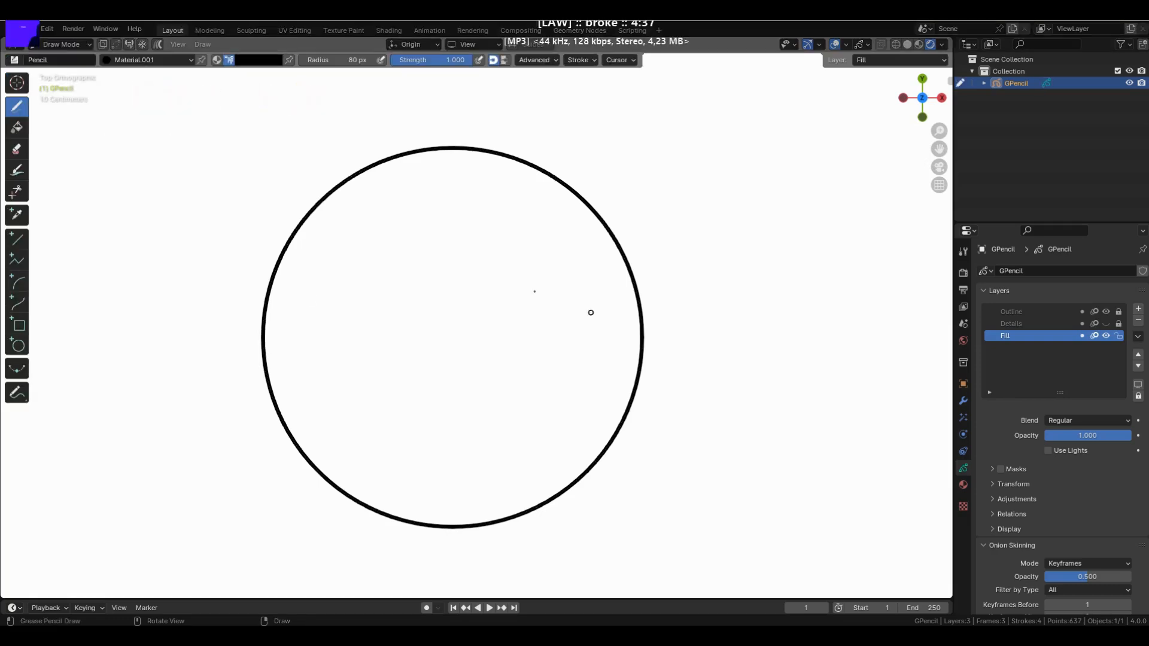
left_click(18, 127)
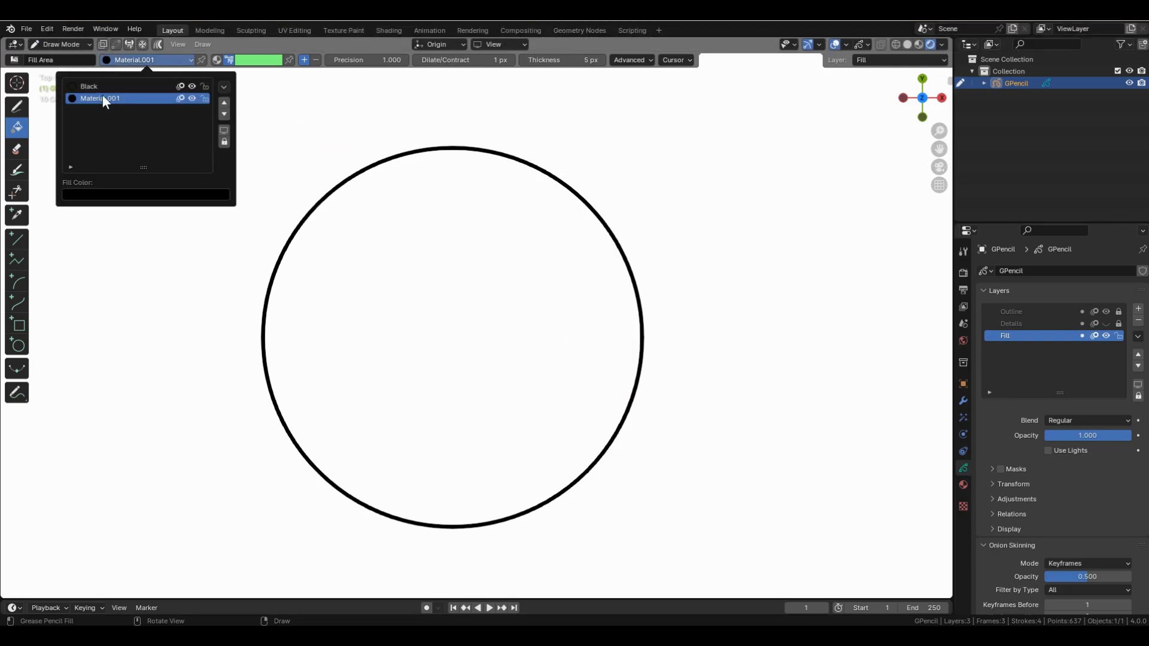
left_click(266, 60)
left_click_drag(249, 89, 256, 85)
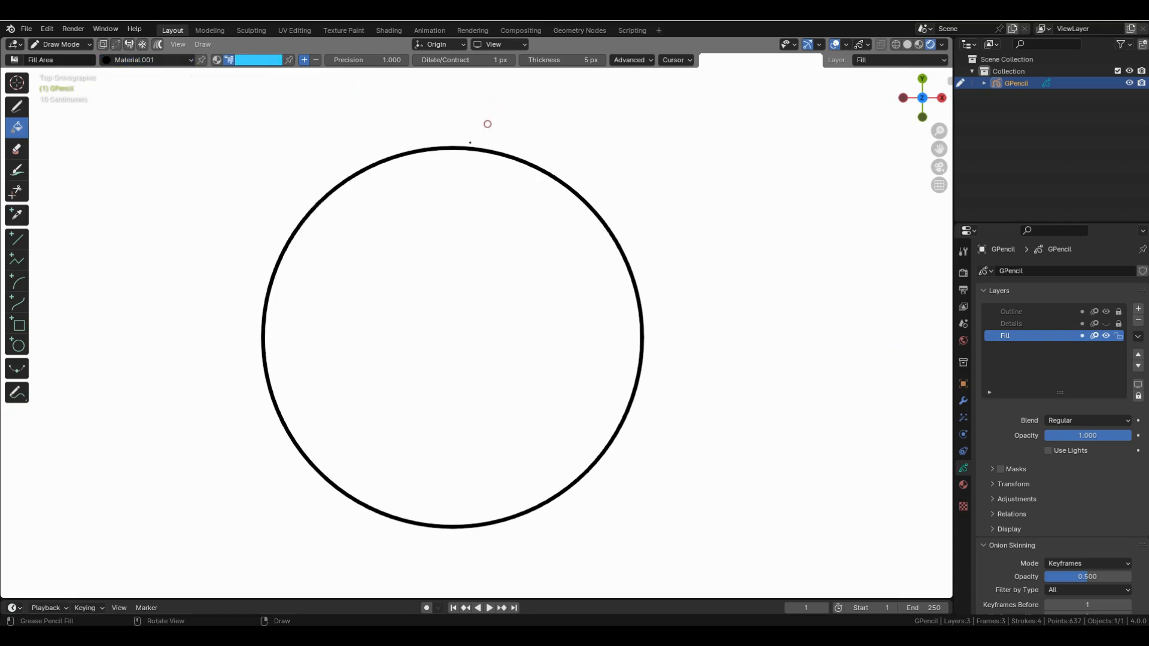
left_click(452, 317)
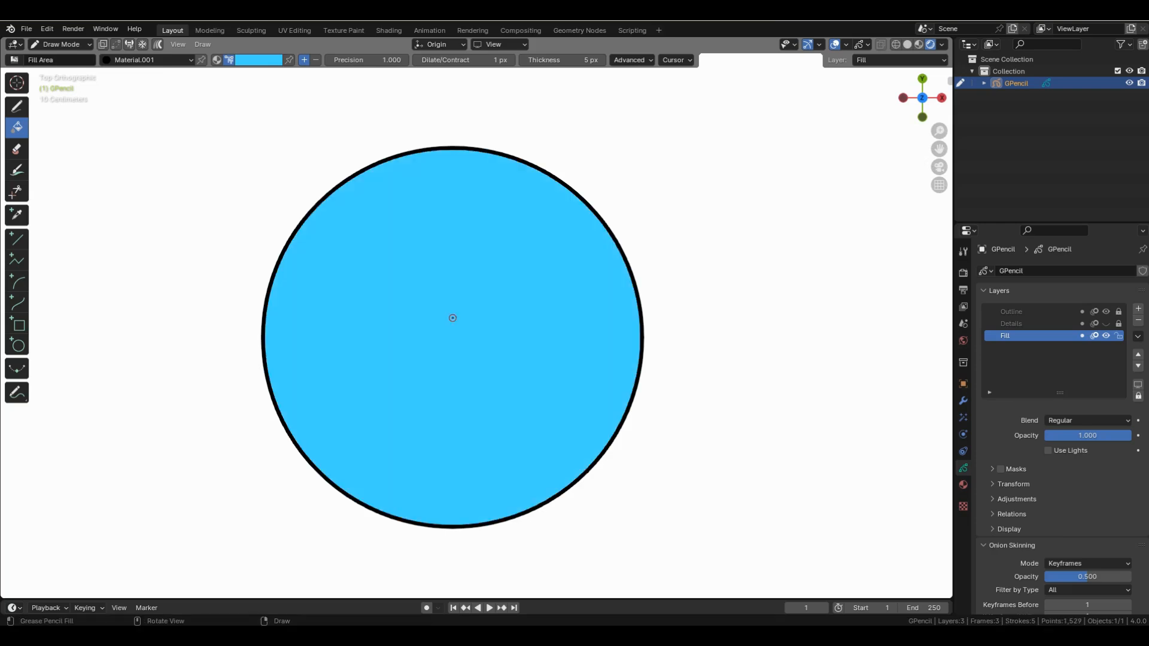